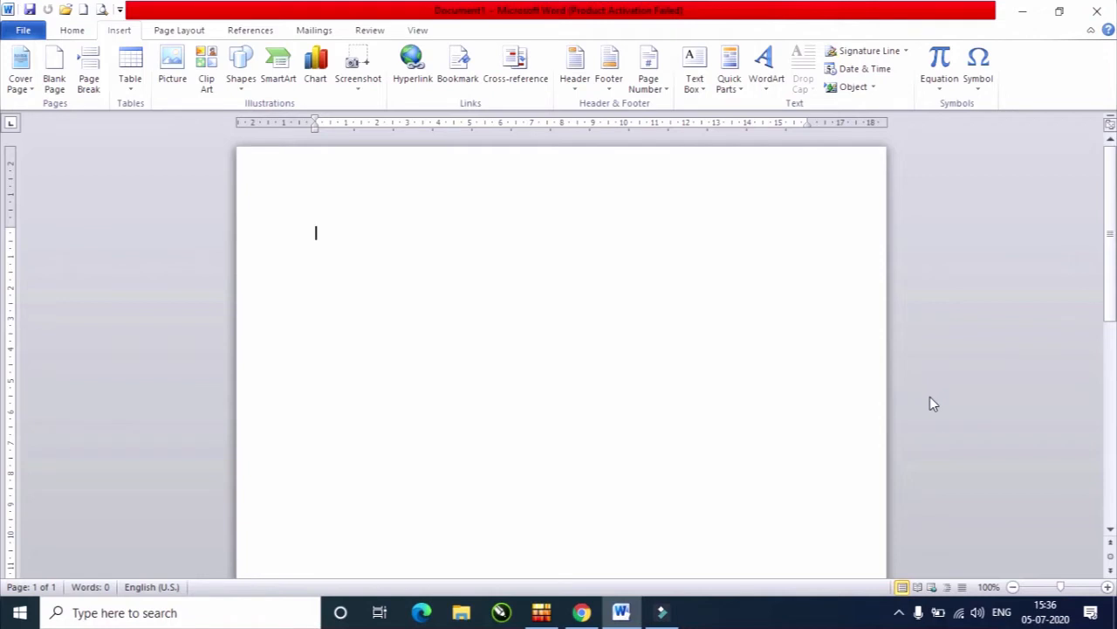
Fill the blank document with sample paragraphs using the =rand() function
text(=ra)
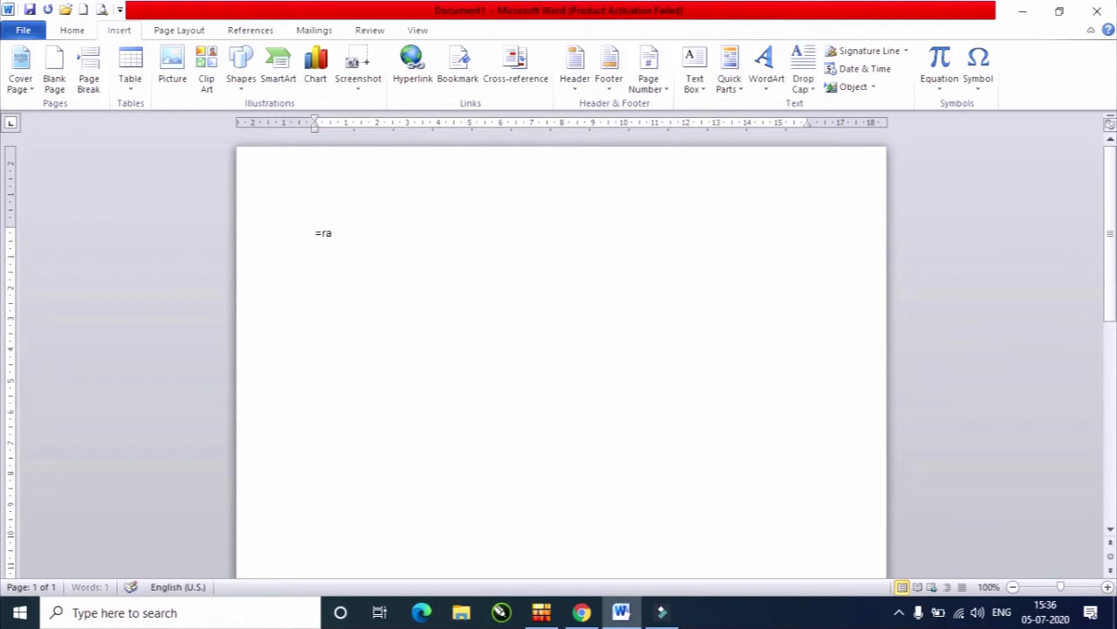
text(nd())
key(Return)
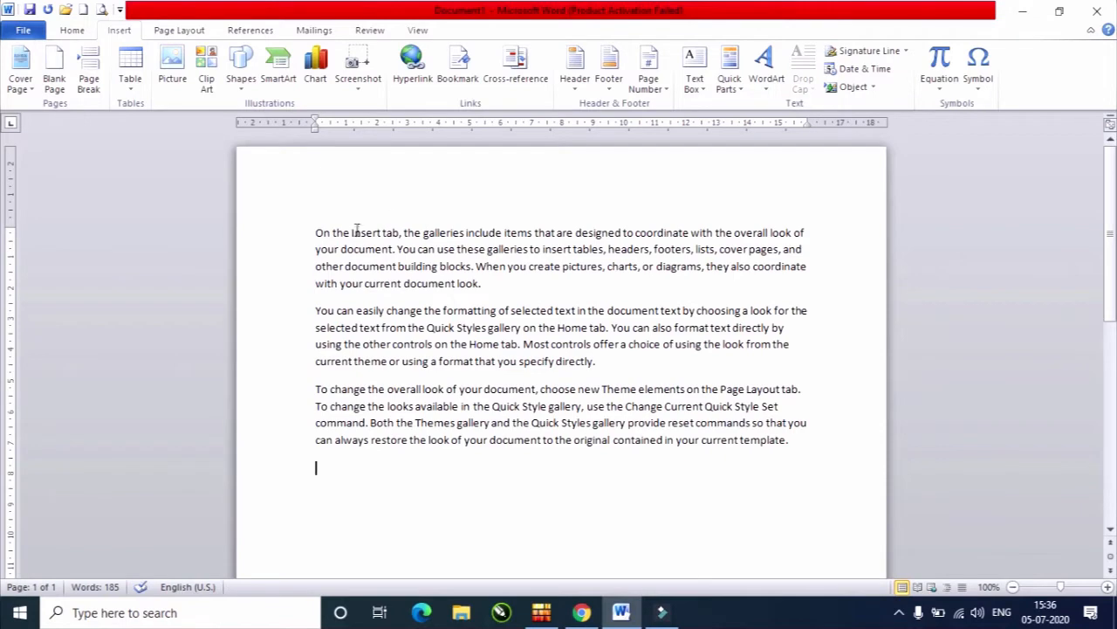
Copy the three sample paragraphs and paste them repeatedly so the text extends onto a second page
drag(319, 232, 818, 456)
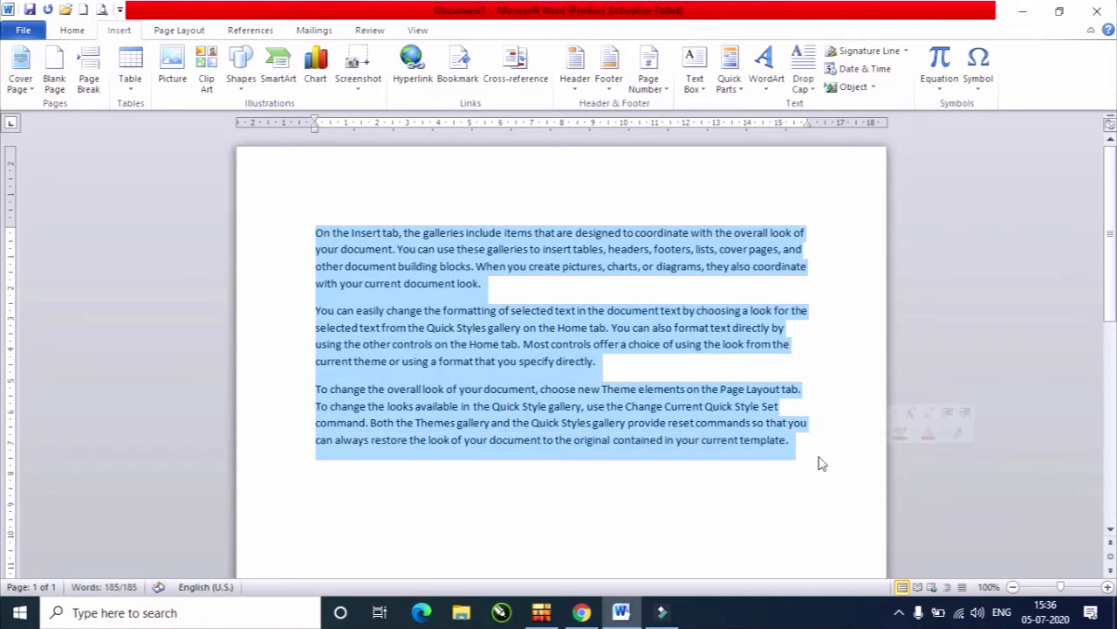
key(ctrl+c)
click(818, 456)
key(ctrl+v)
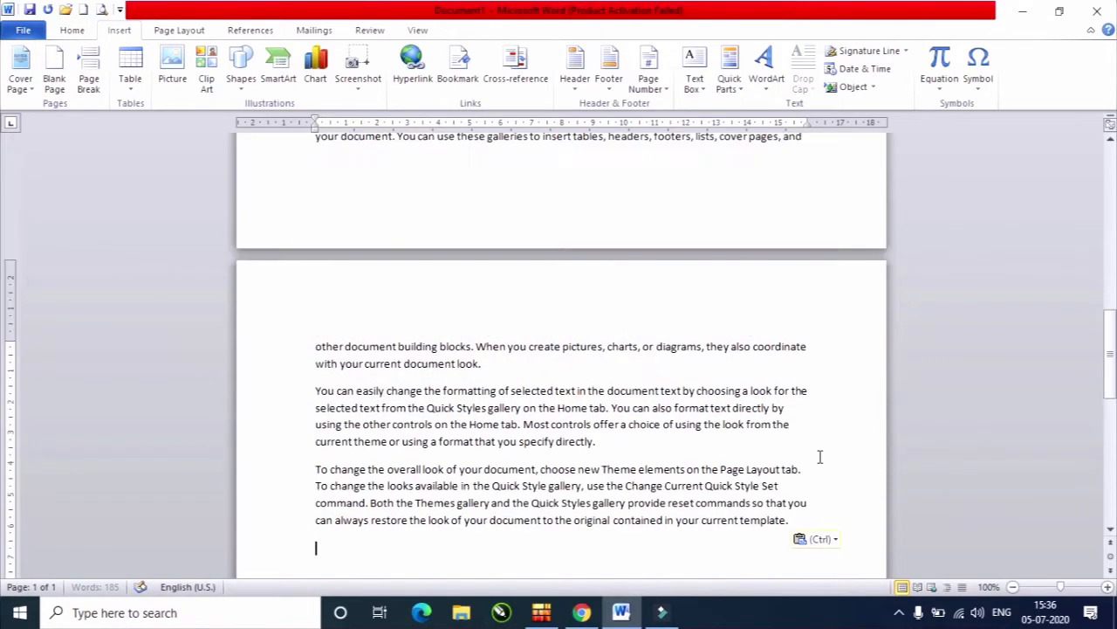
Add three blank lines after the first paragraph at the start of the document
scroll(543, 302, up, 20)
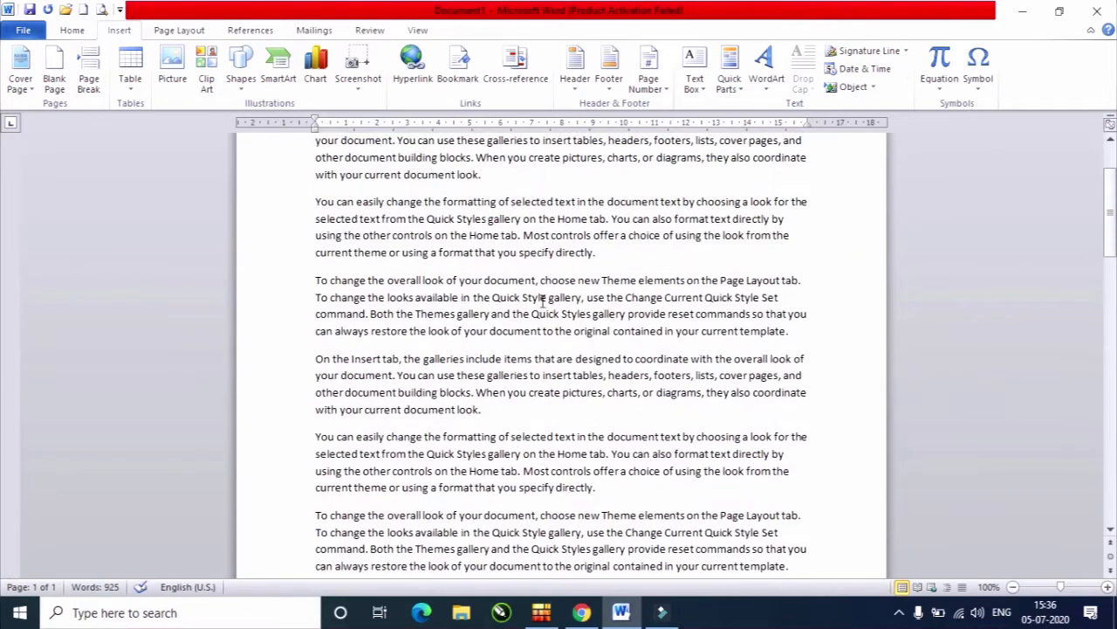
scroll(537, 190, up, 2)
click(550, 257)
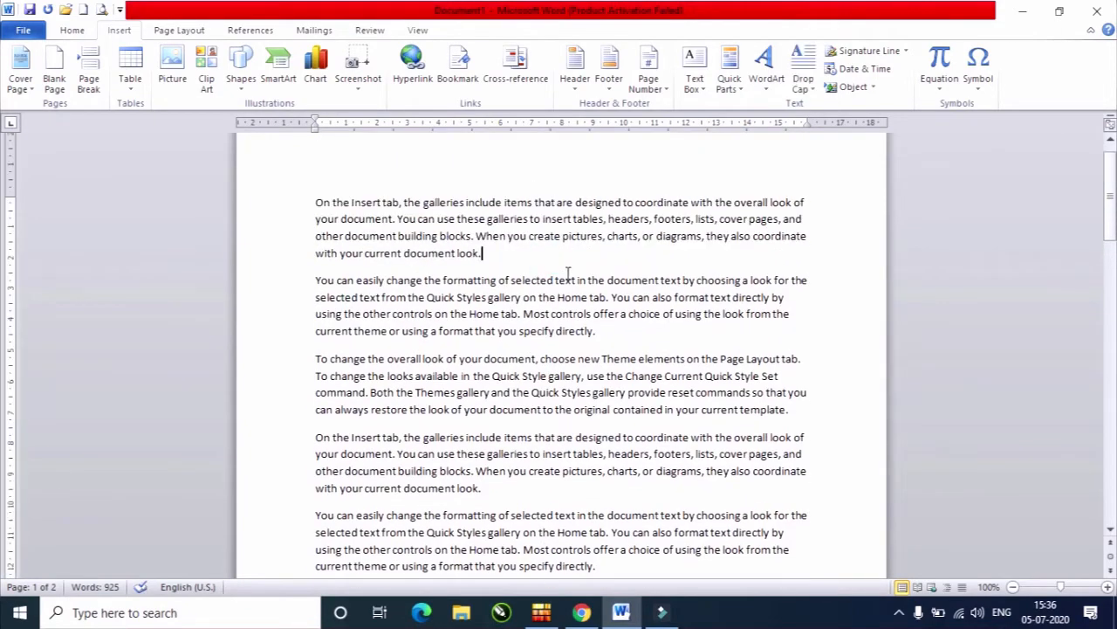
key(Return)
key(Return)
key(Return)
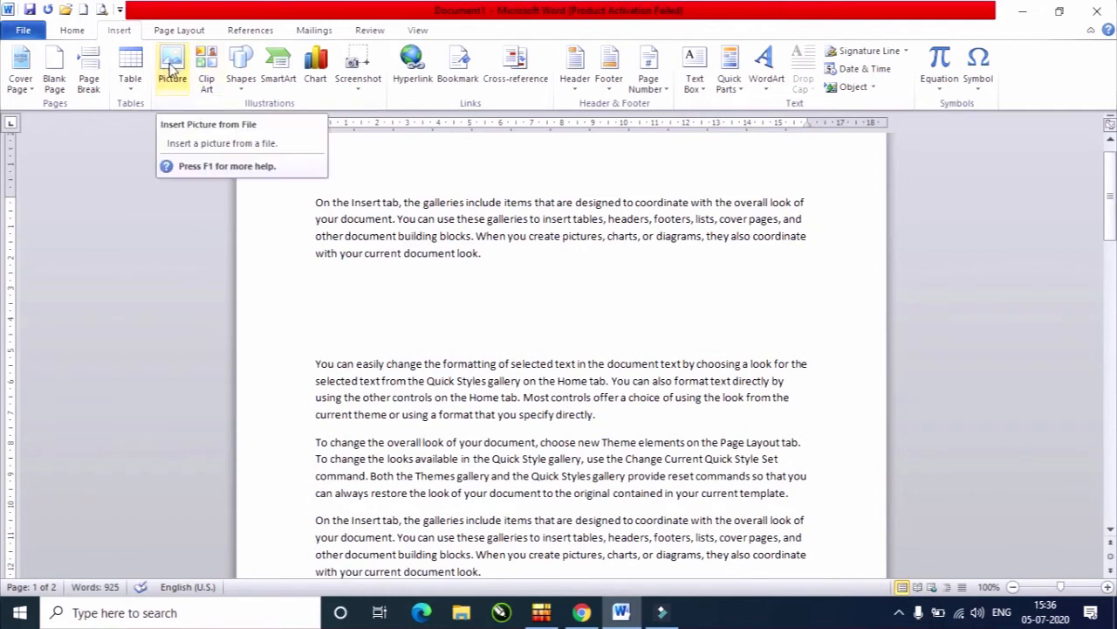
Insert the picture myfile from the android folder on the Desktop beneath the first paragraph
click(172, 70)
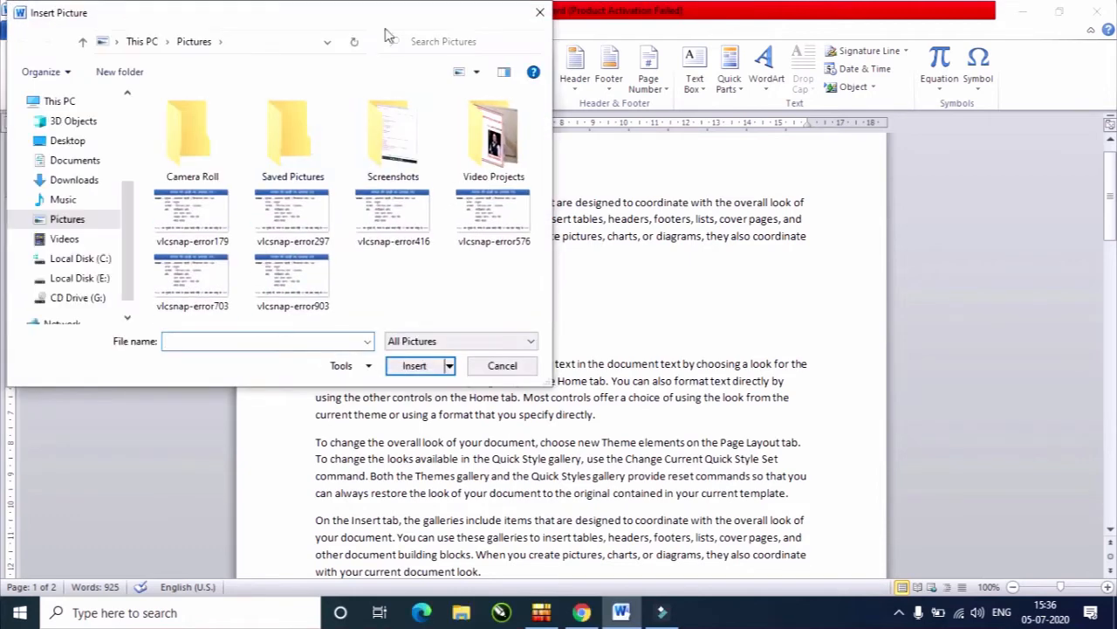
drag(375, 19, 602, 36)
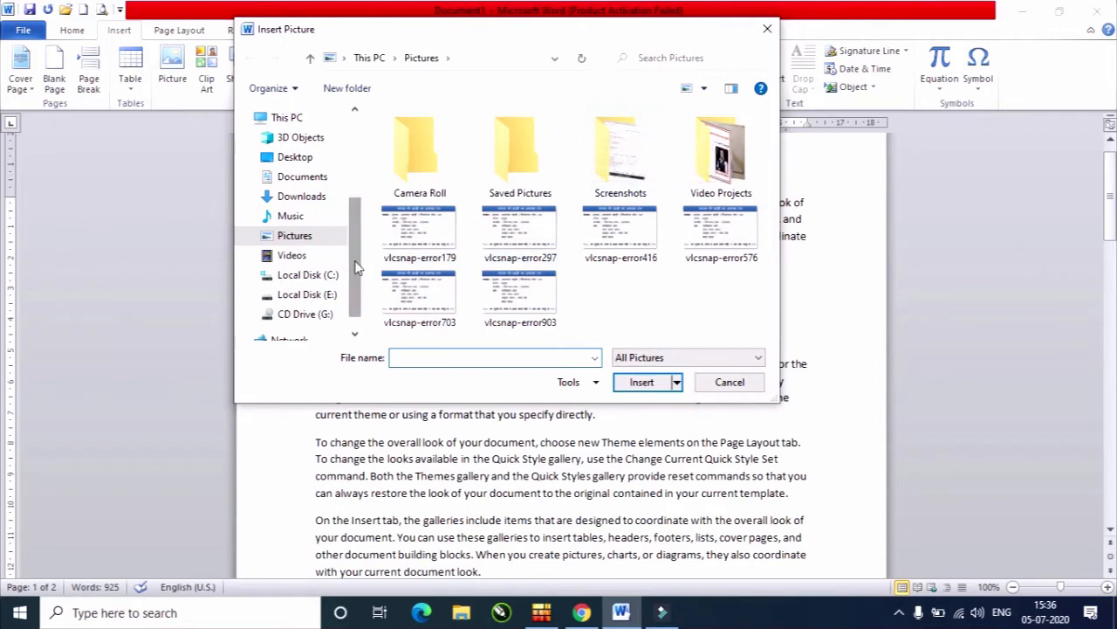
drag(355, 251, 364, 302)
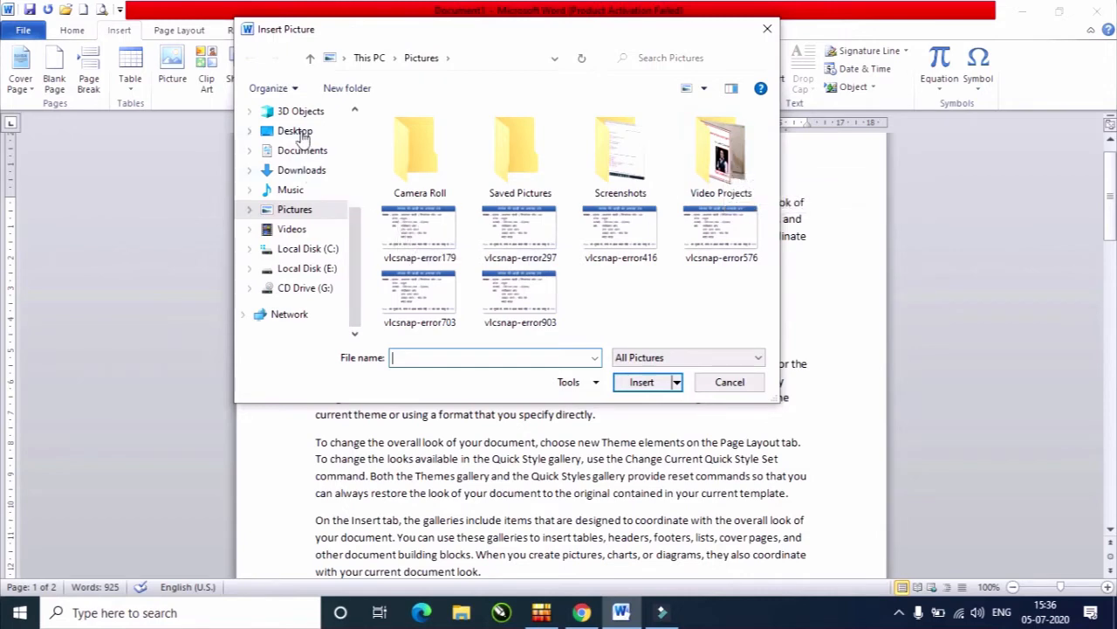
click(299, 134)
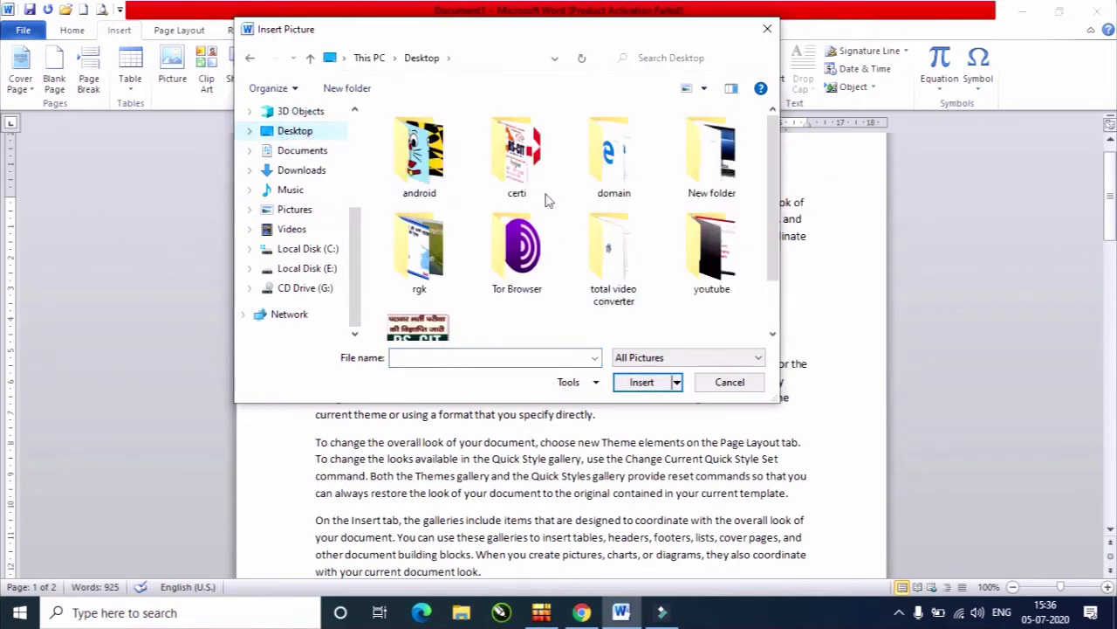
double_click(426, 167)
scroll(654, 244, down, 3)
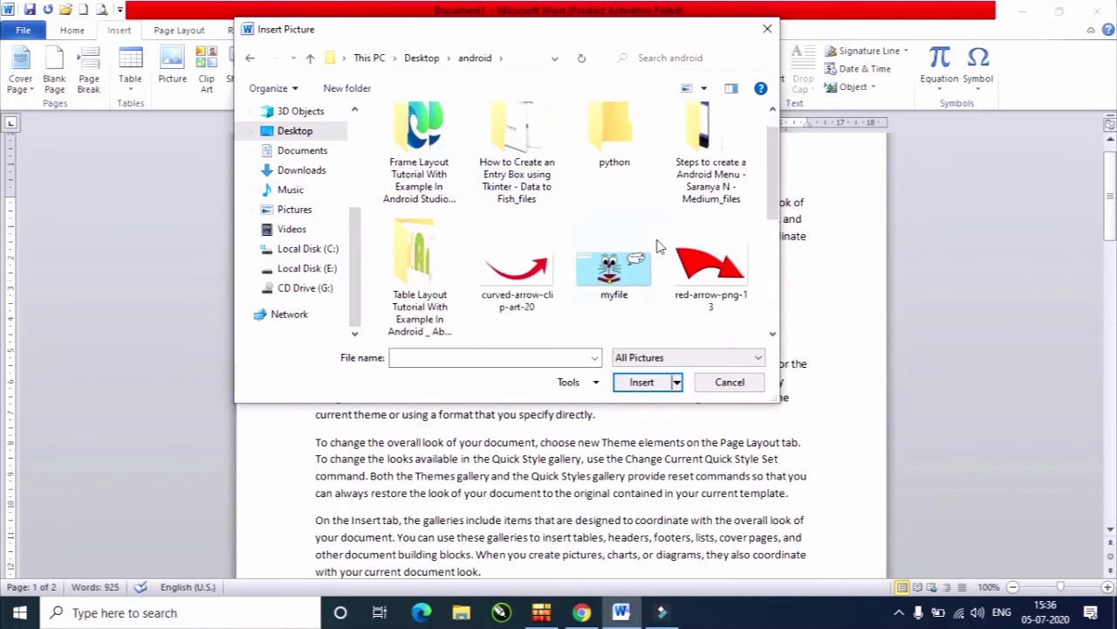
click(602, 181)
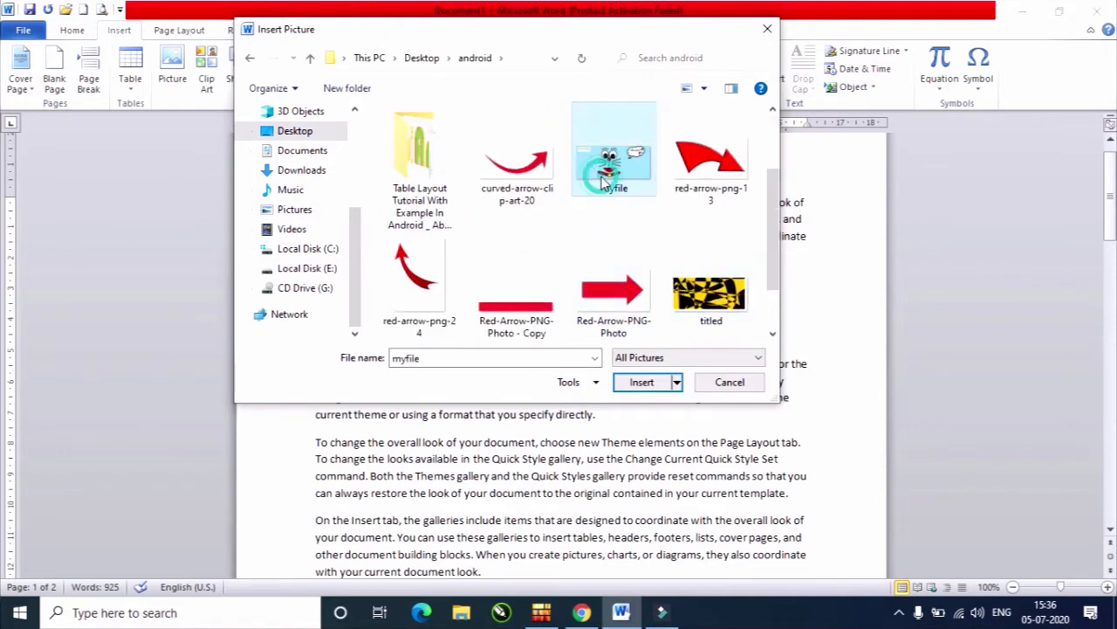
click(642, 382)
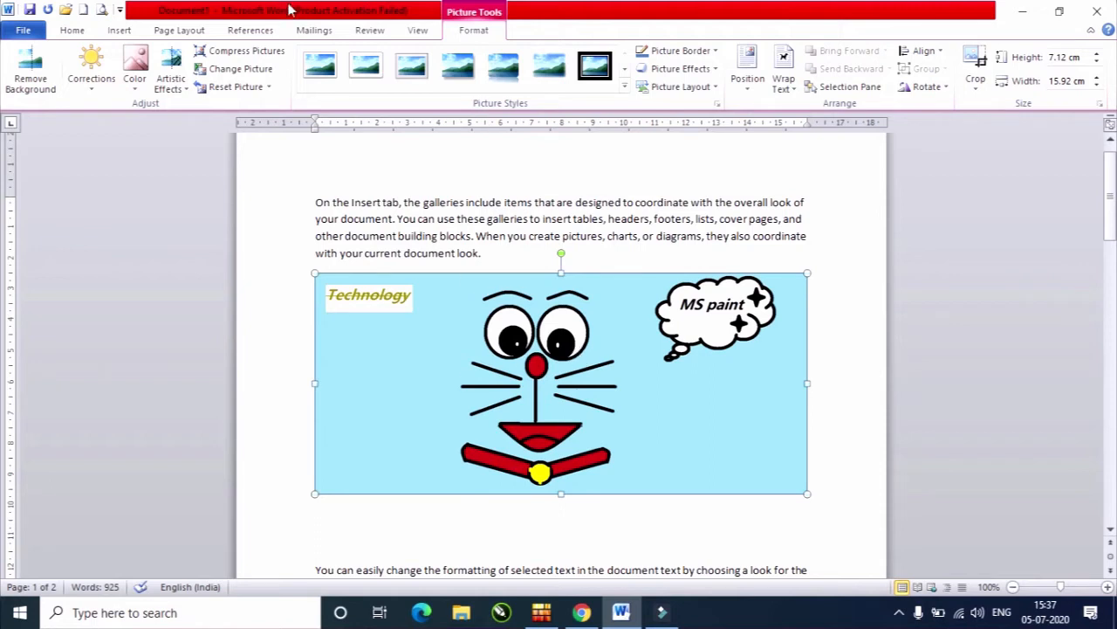
Try background removal on the inserted picture and discard all of its changes
click(28, 61)
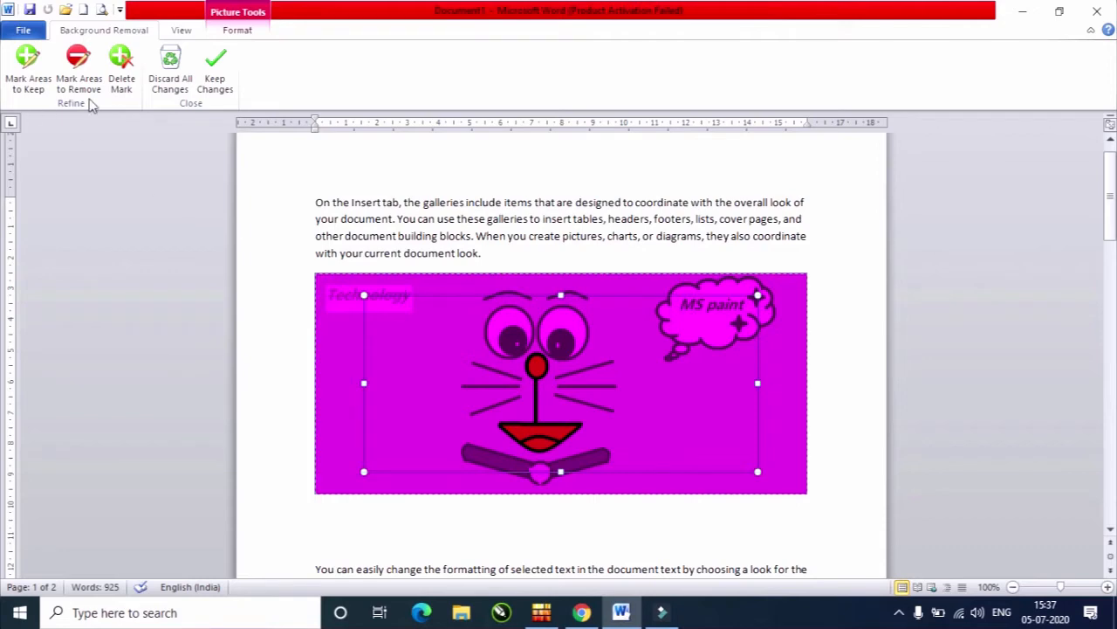
click(169, 63)
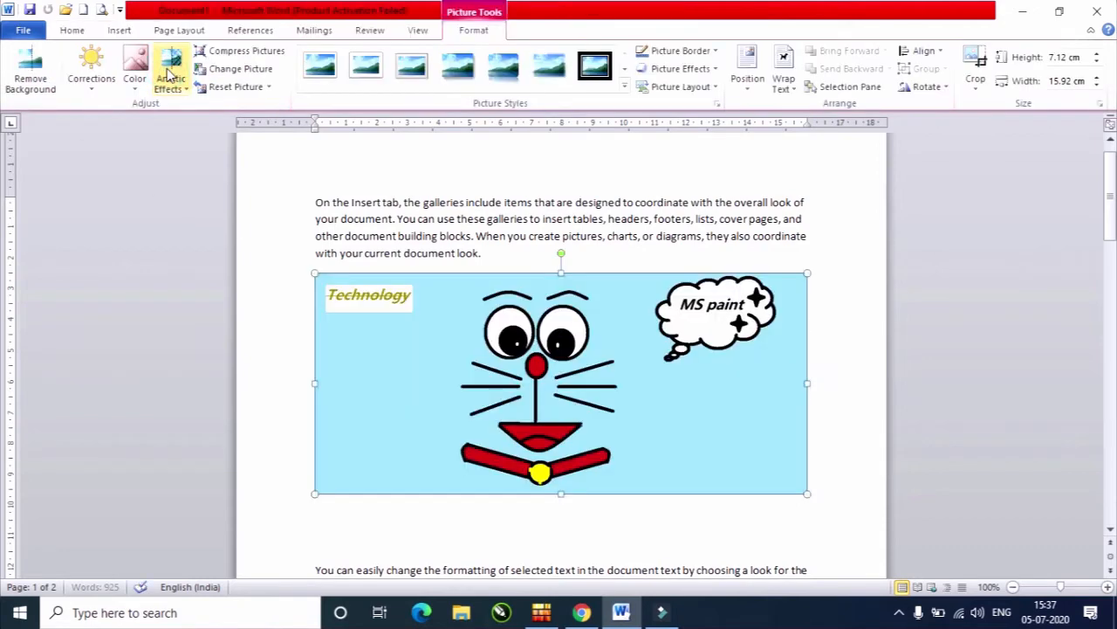
Correct the picture to brightness +20% and contrast +20%, and recolor it with the dark purple accent variation
click(91, 70)
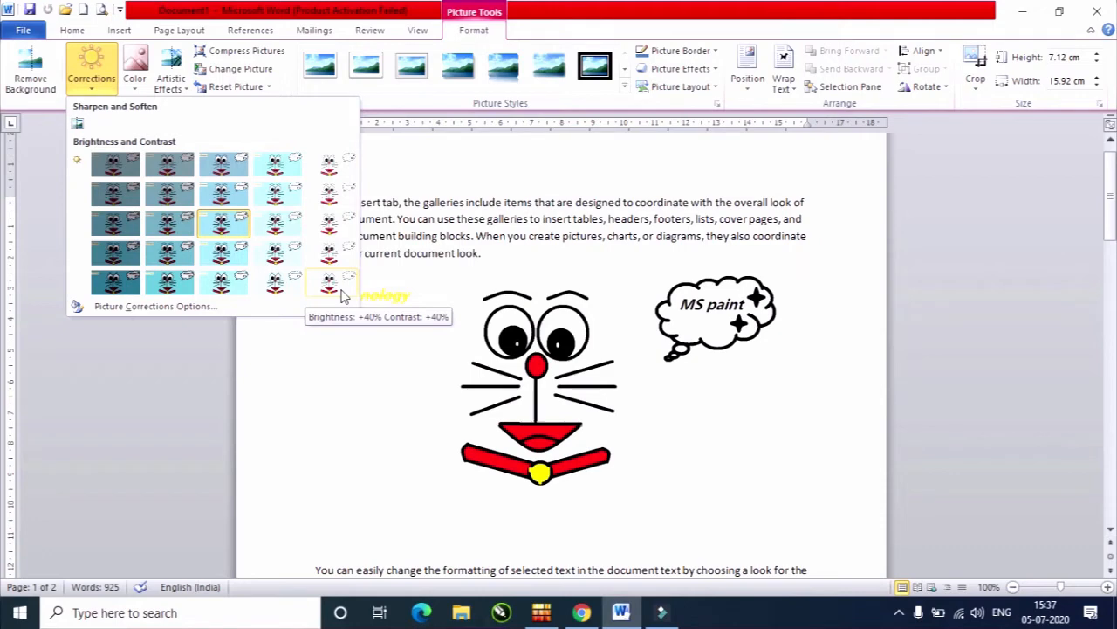
click(288, 258)
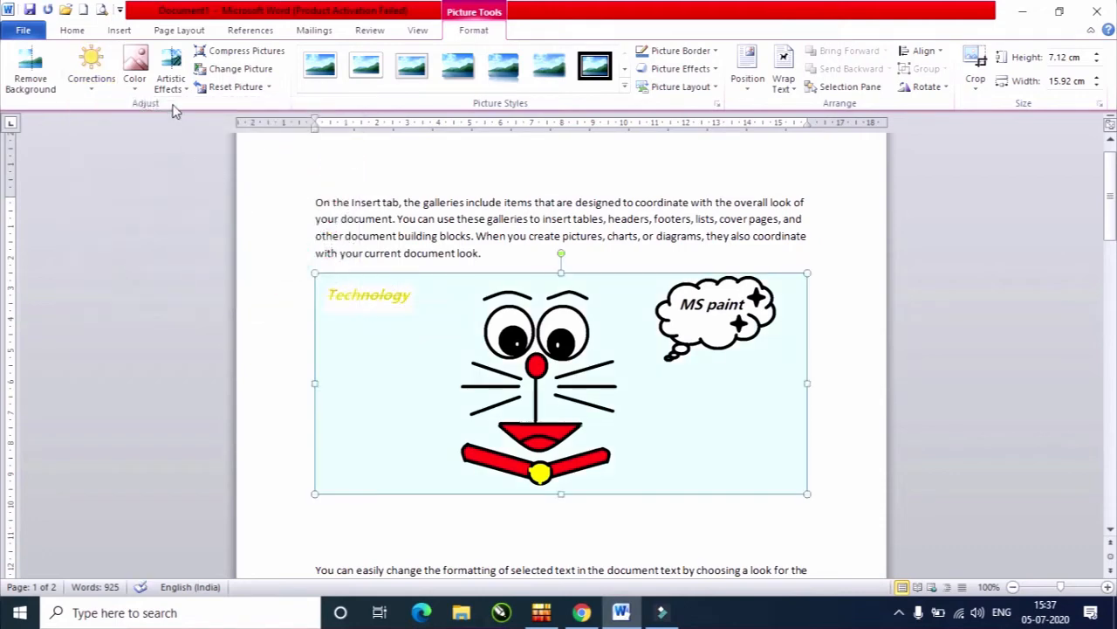
click(135, 74)
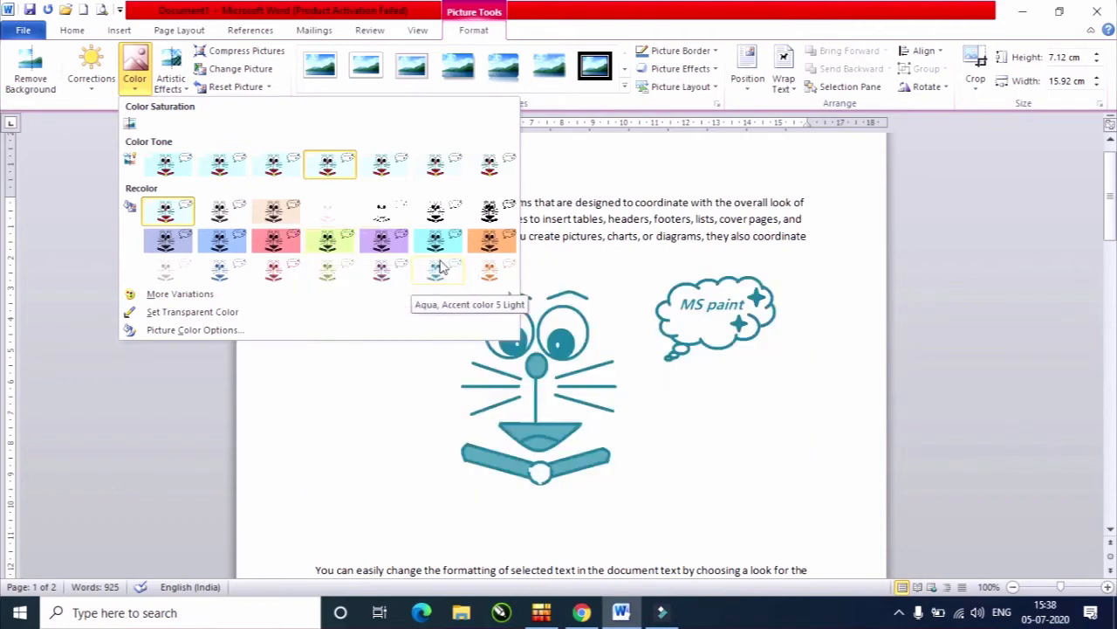
click(389, 241)
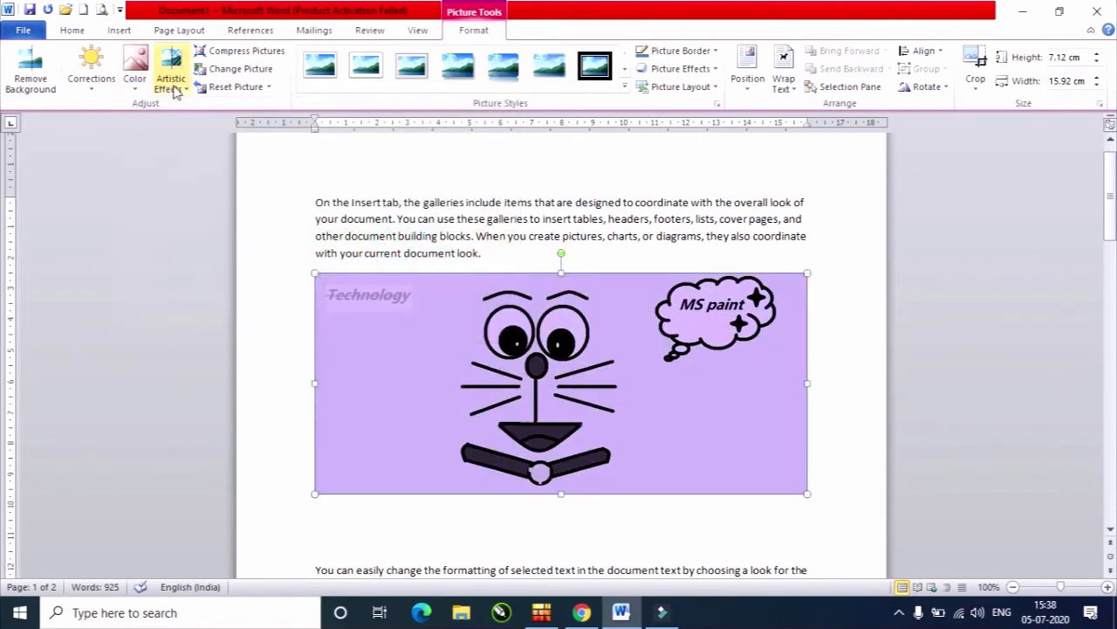
Examine the artistic effects options for the picture
click(178, 87)
click(186, 92)
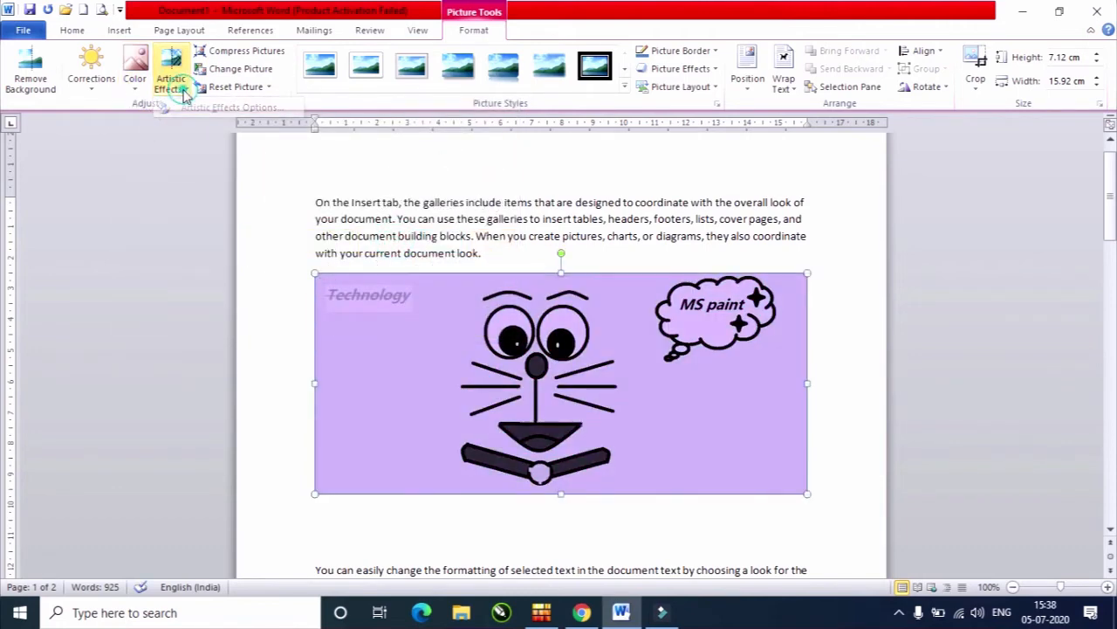
click(188, 94)
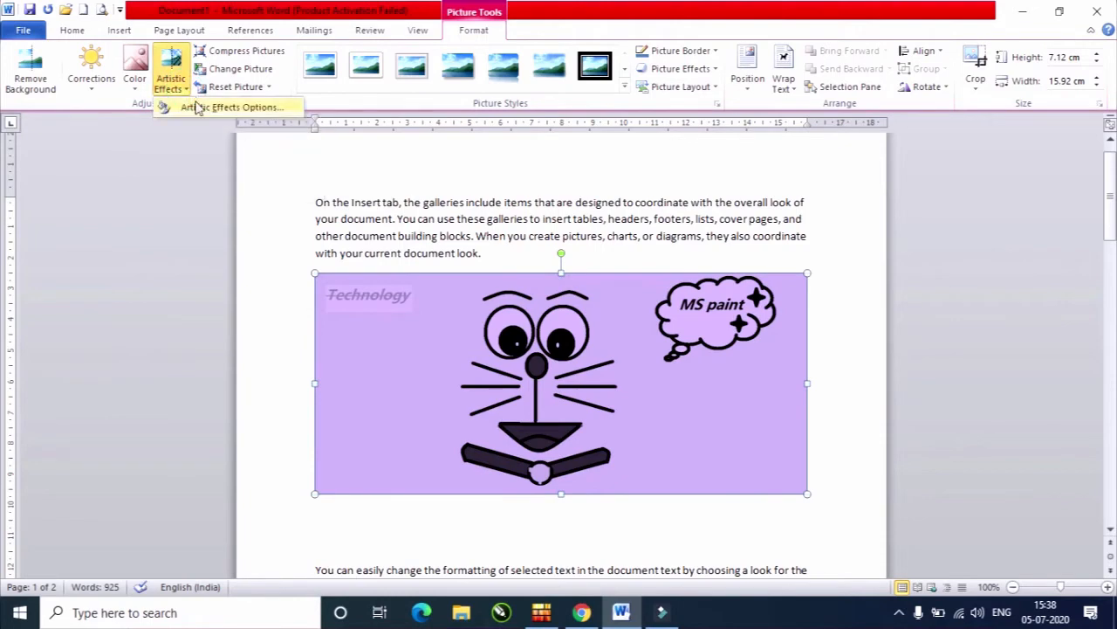
click(200, 108)
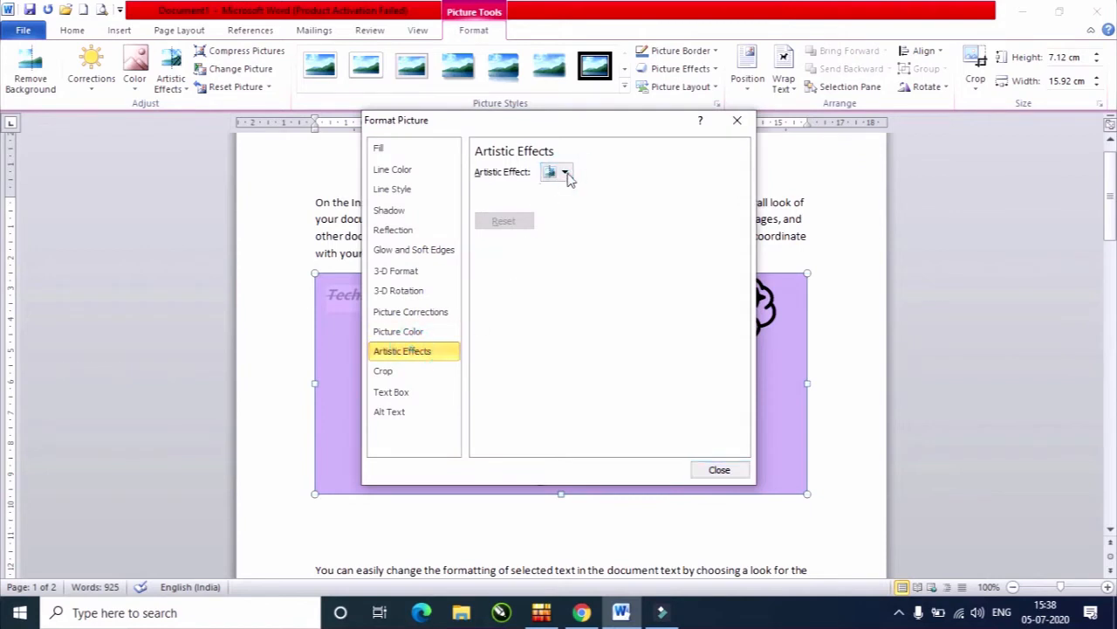
click(719, 470)
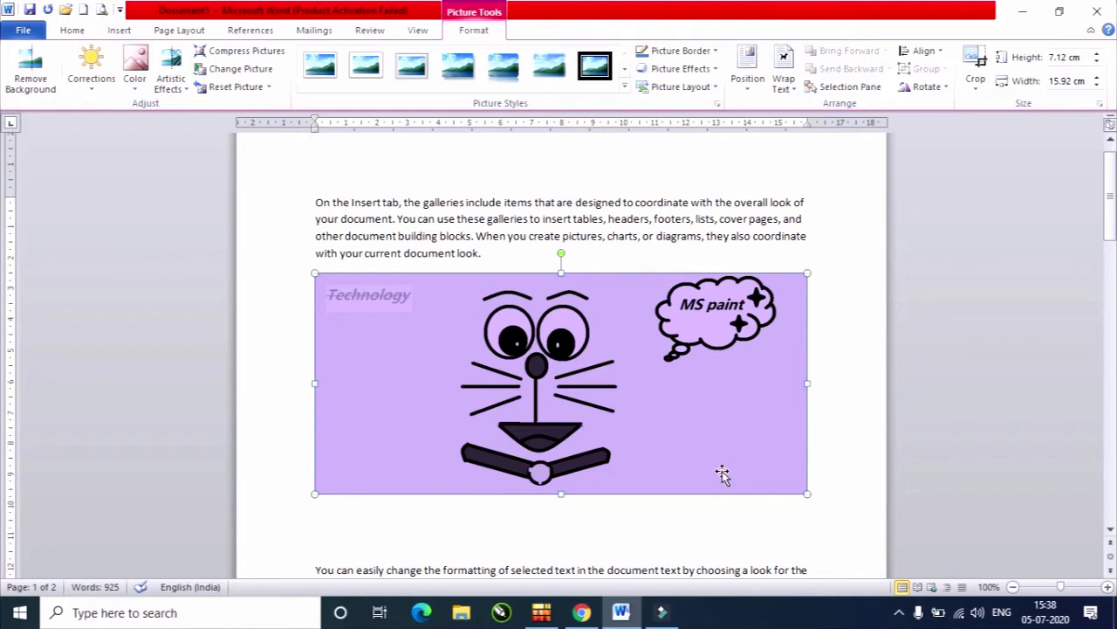
Compress only this picture, deleting its cropped areas and using the document resolution
click(248, 54)
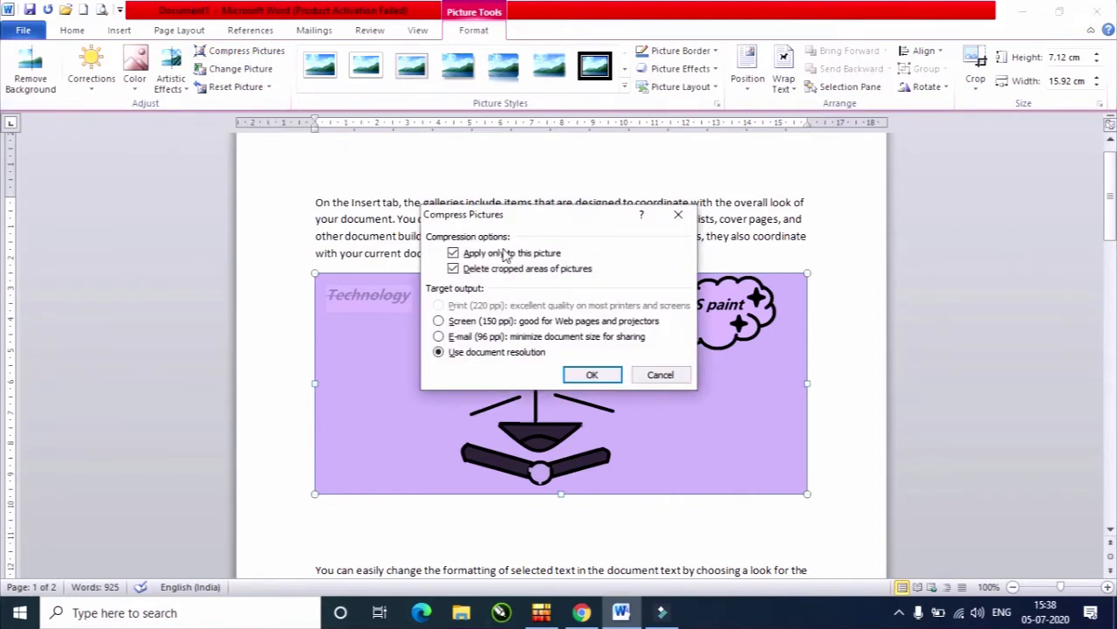
click(593, 377)
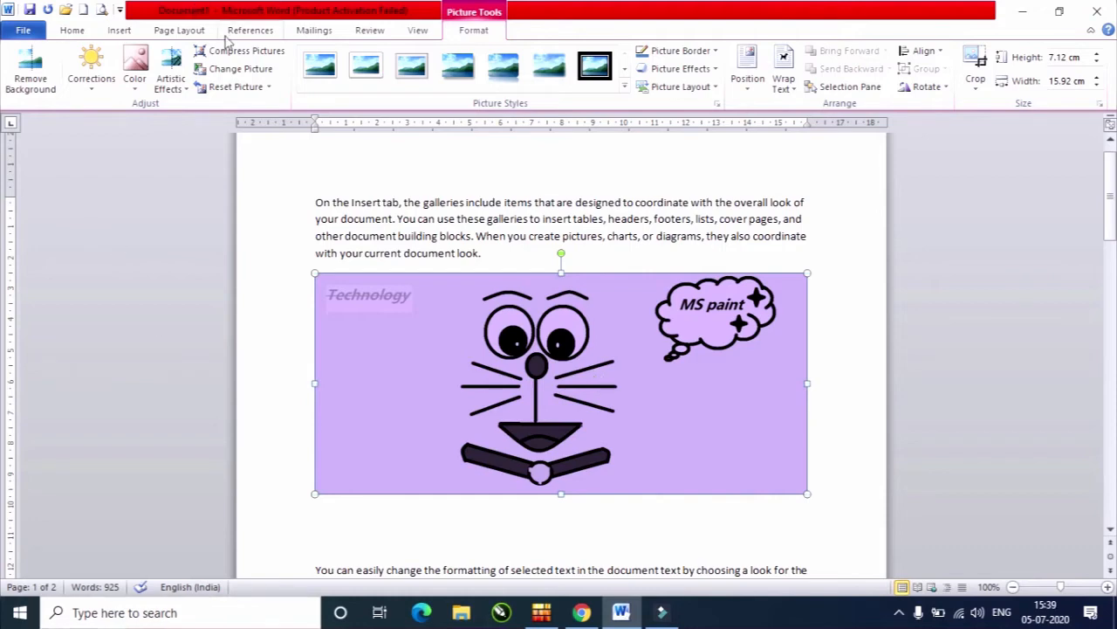
Replace the recolored picture with the red arrow picture unnamed from the android folder
click(241, 70)
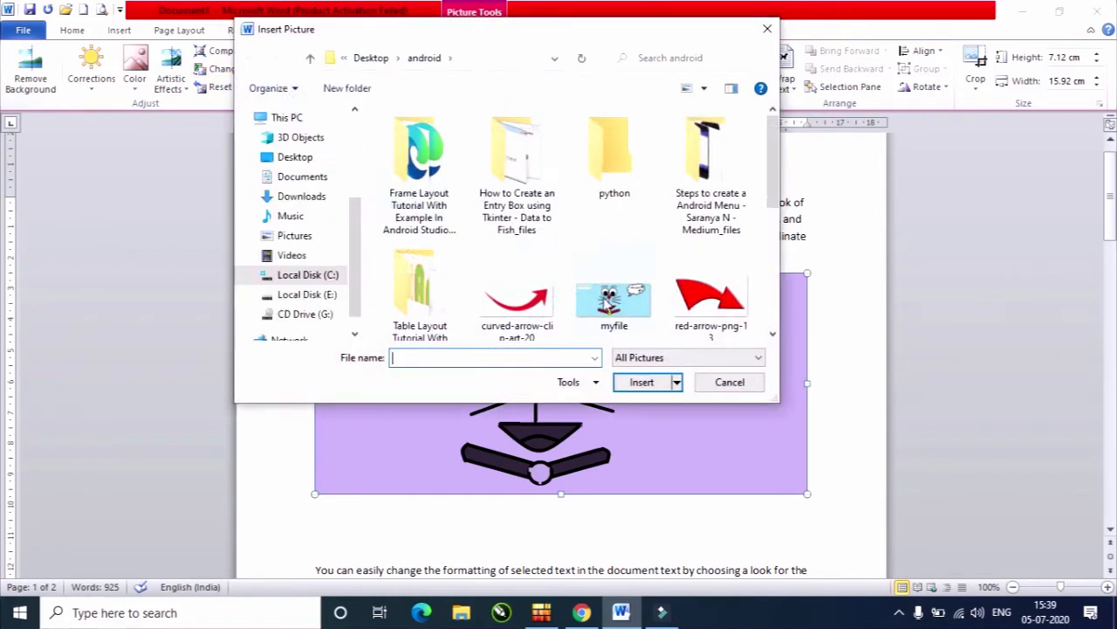
drag(768, 183, 778, 289)
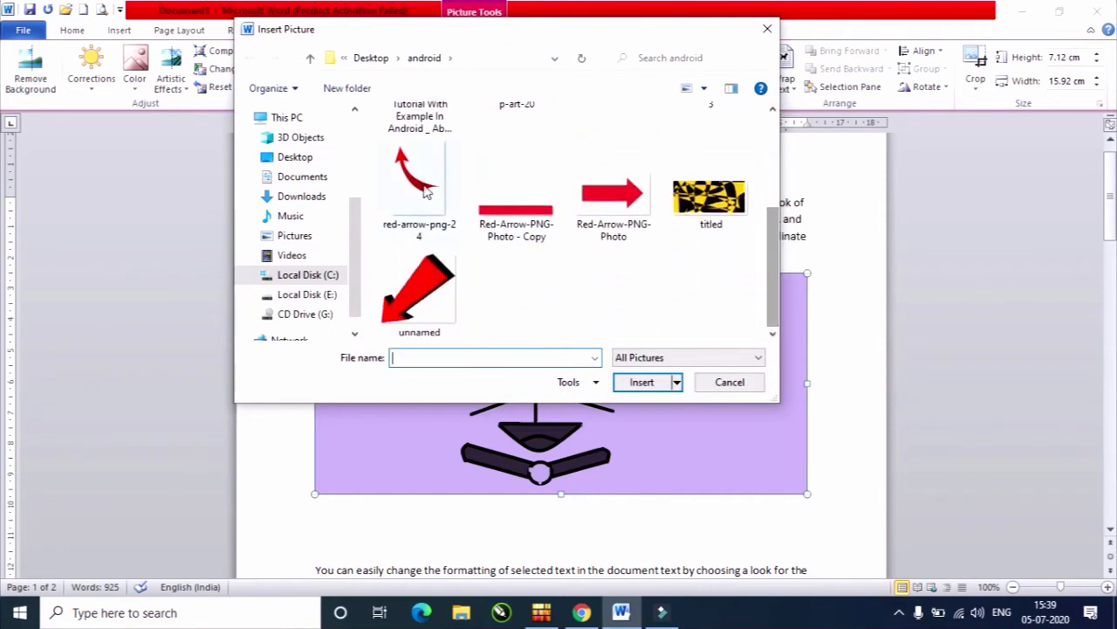
double_click(430, 274)
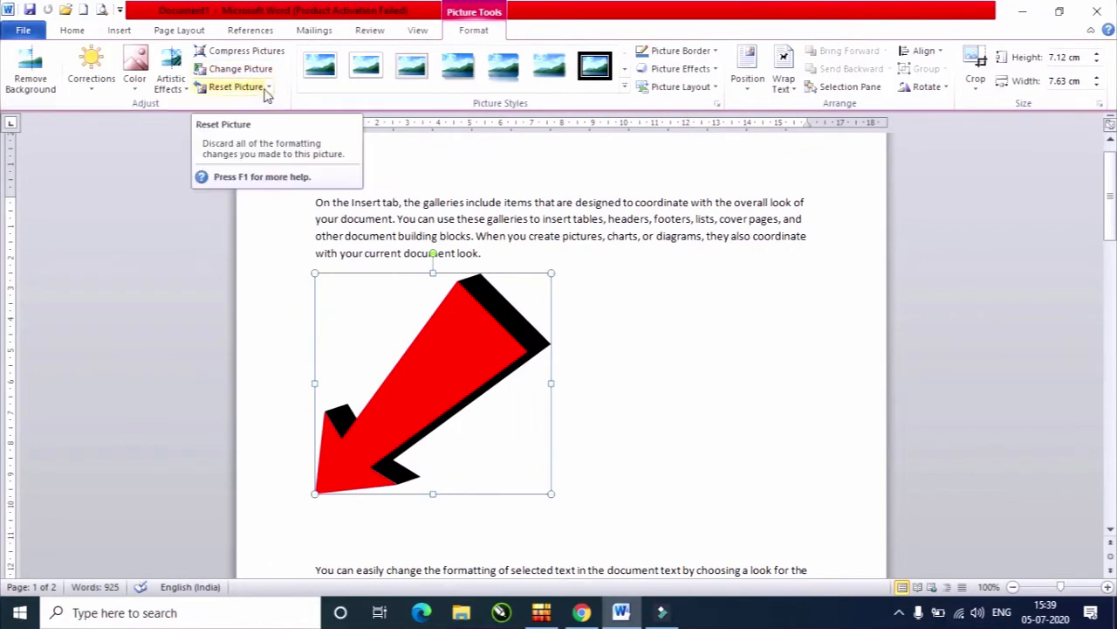
Recolor the arrow picture with a black-and-white preset, and try background removal but discard its changes
click(134, 80)
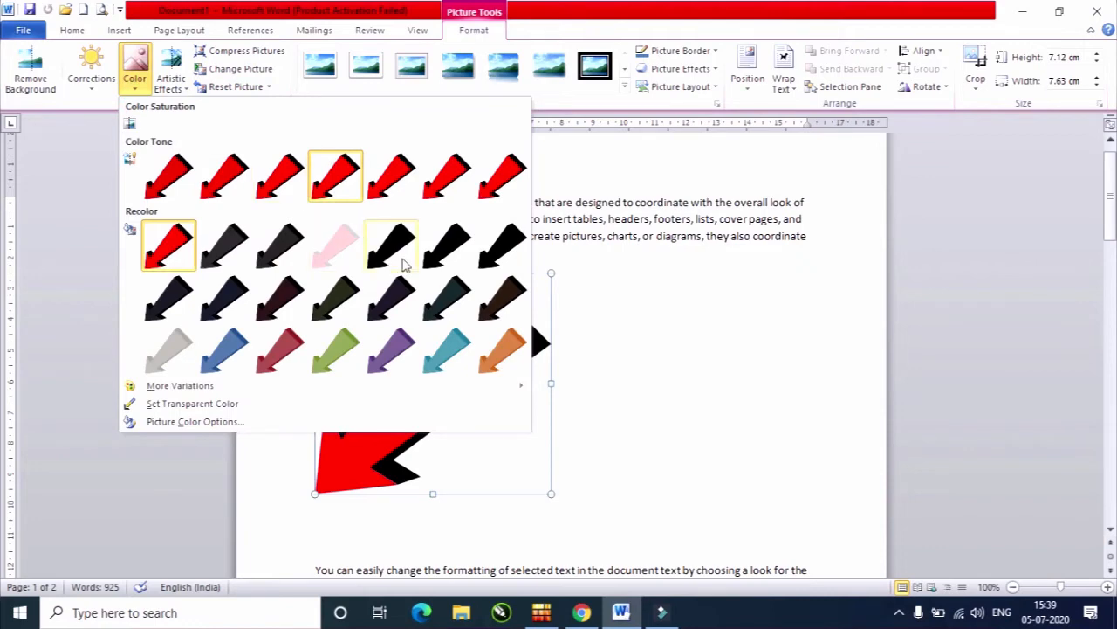
click(404, 260)
click(35, 86)
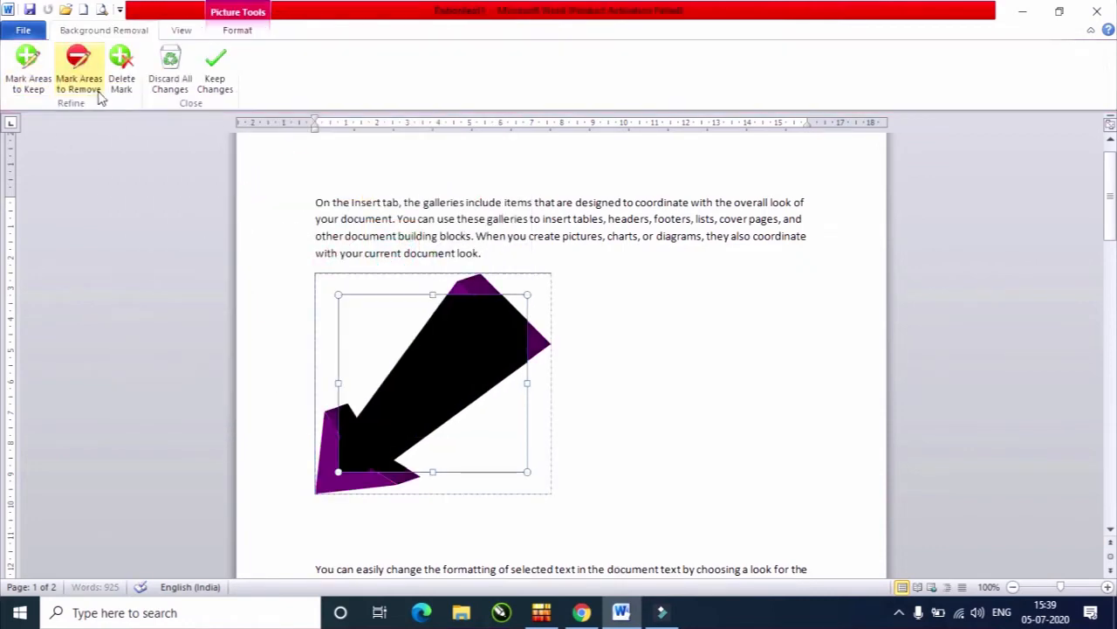
click(177, 77)
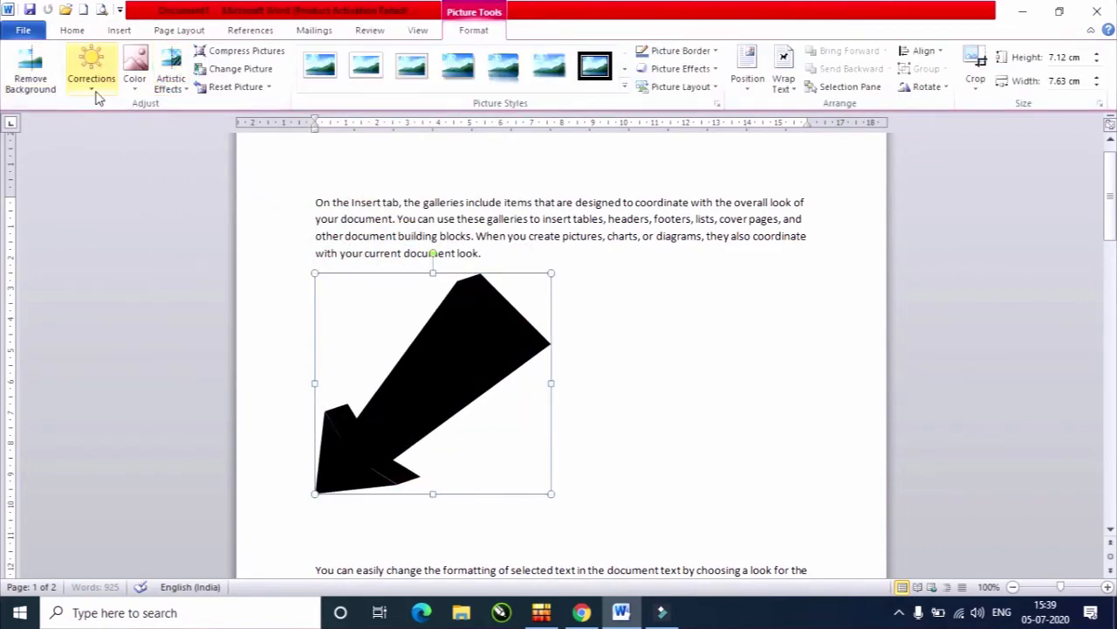
Apply a brightness and contrast preset to the arrow picture, and reset all of its picture formatting
click(92, 80)
click(172, 229)
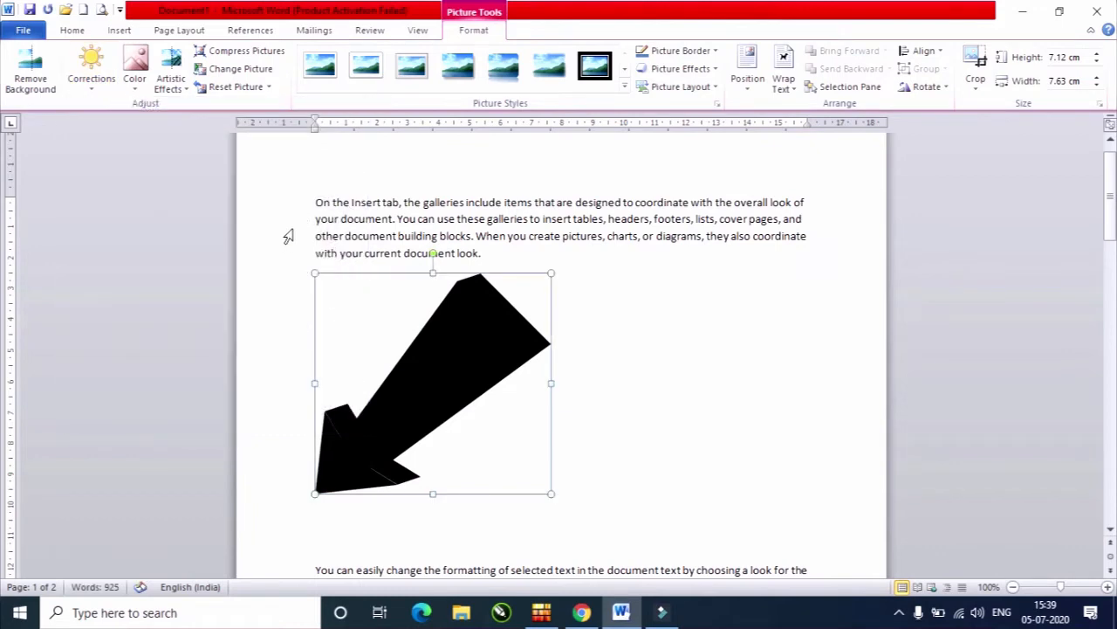
click(234, 88)
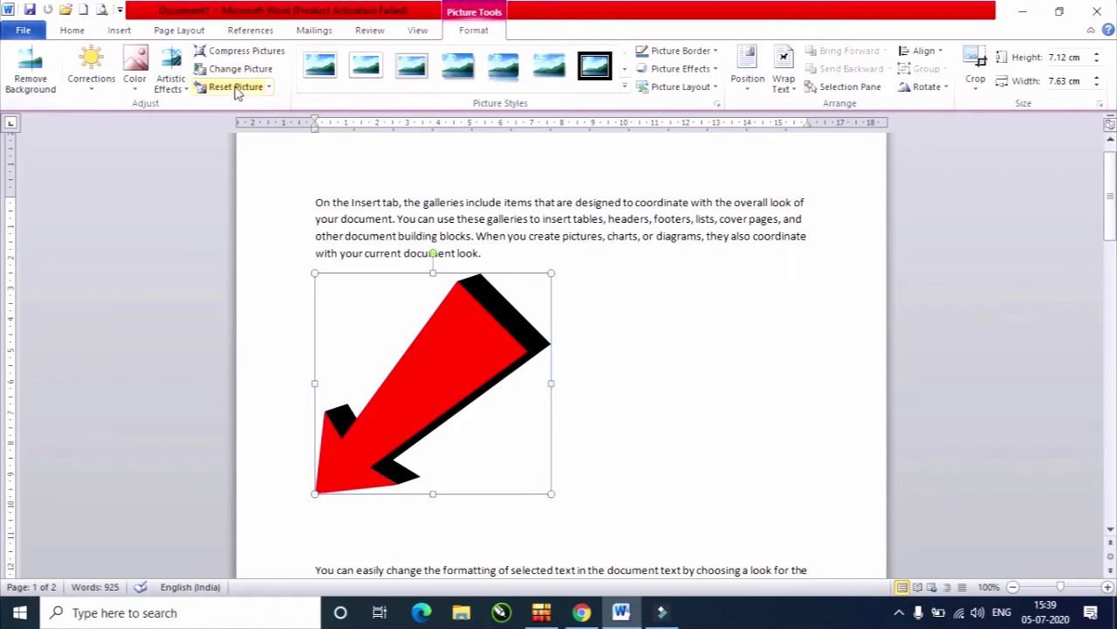
Replace the red arrow picture with the myfile picture from the android folder
click(237, 69)
click(624, 300)
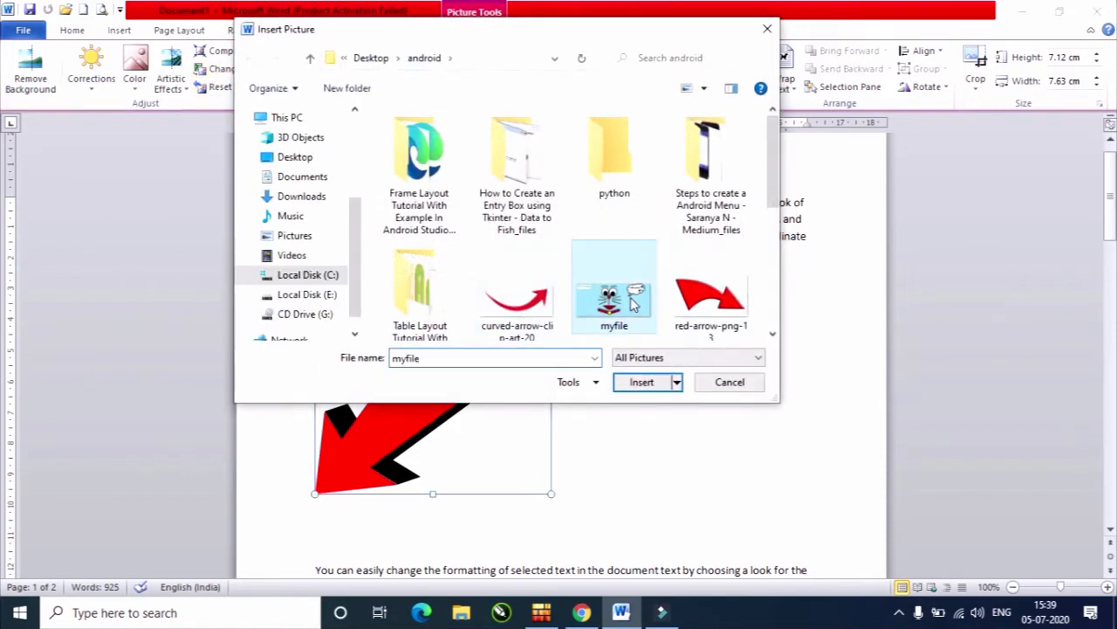
double_click(634, 299)
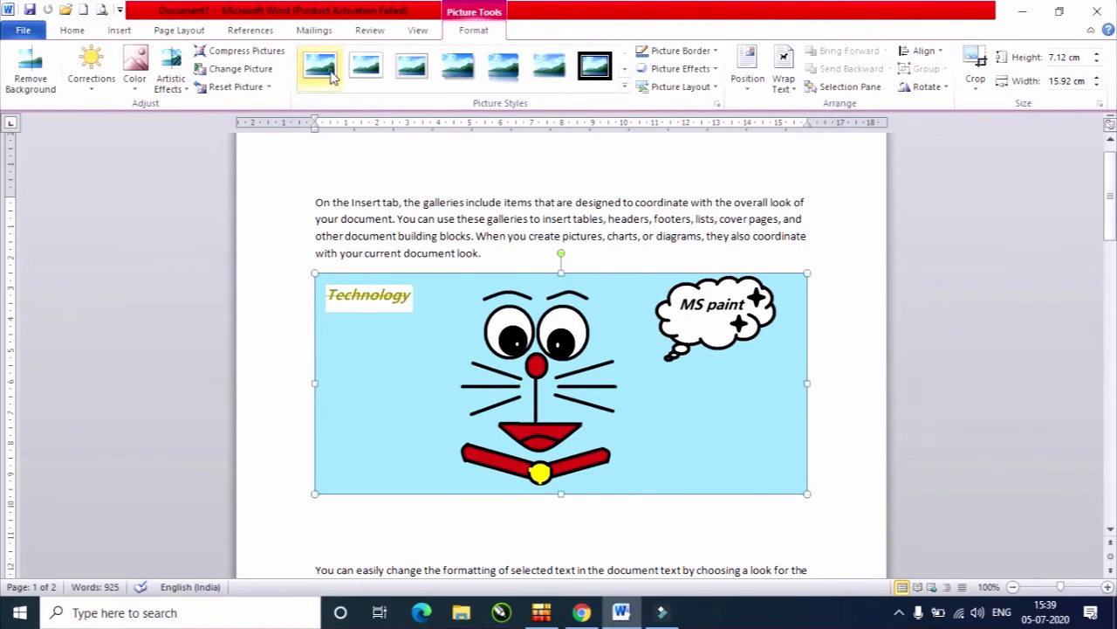
Try a white matte frame style on the cartoon picture, and apply the double black frame style instead
click(370, 76)
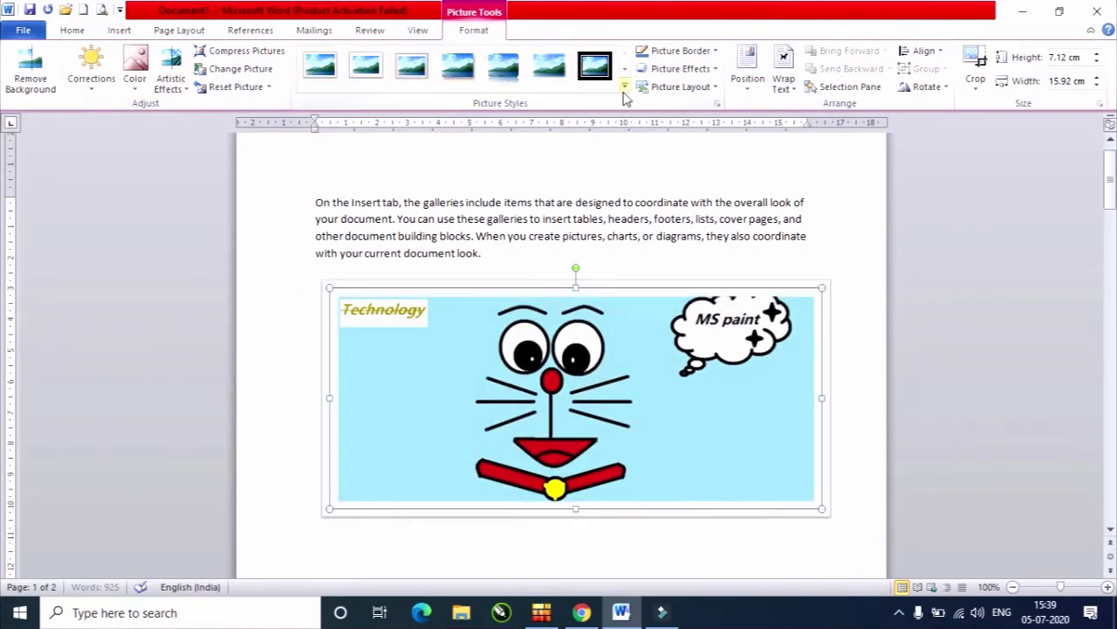
click(625, 90)
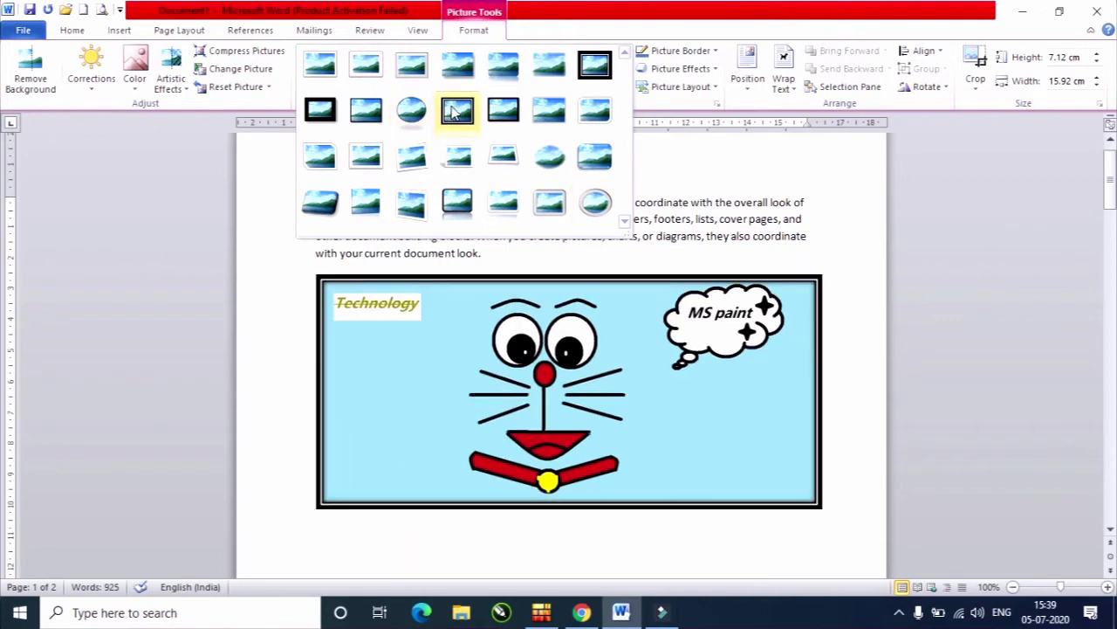
click(457, 111)
Color the picture's border dark blue from the theme colors, and change it to standard red
click(714, 51)
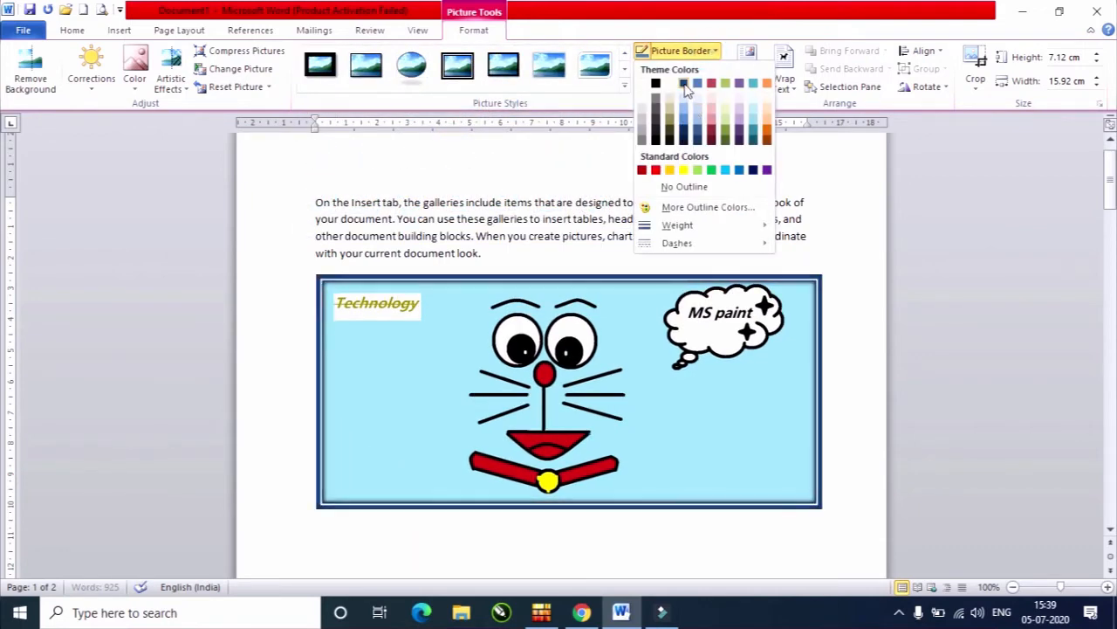
click(684, 84)
click(714, 51)
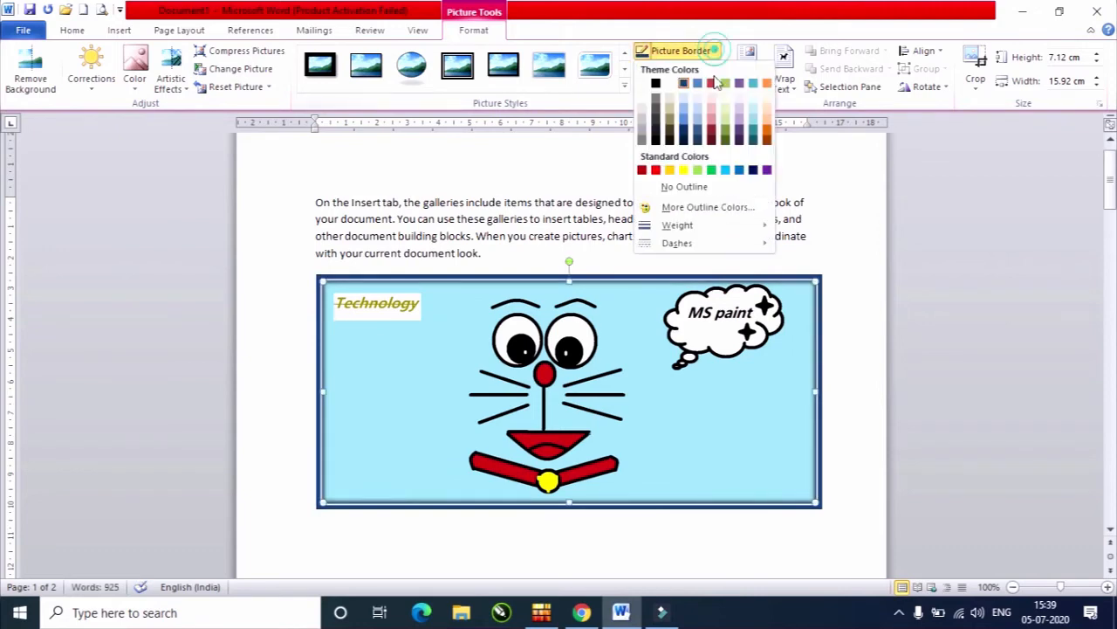
click(657, 169)
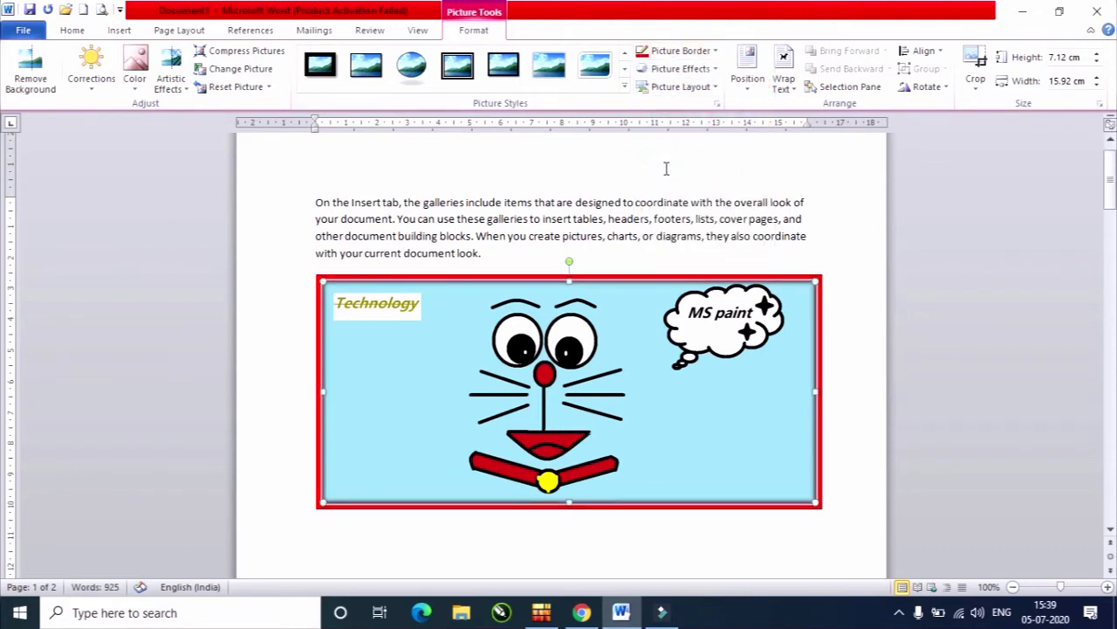
Add a perspective shadow below the red-bordered cartoon picture
click(703, 68)
mouse_move(694, 143)
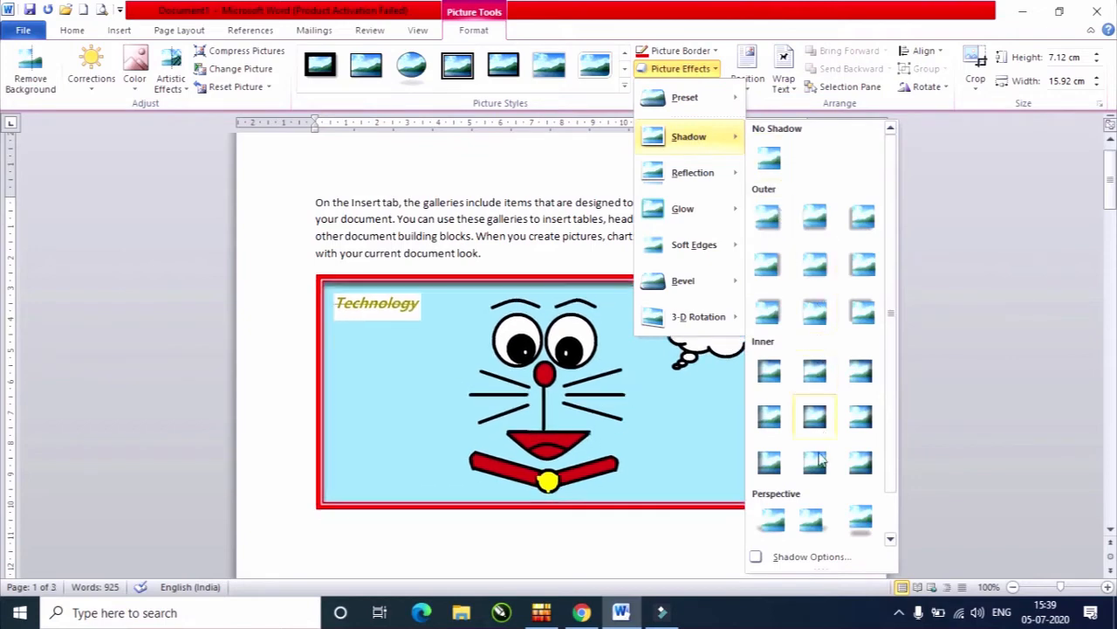
click(873, 534)
scroll(611, 369, down, 3)
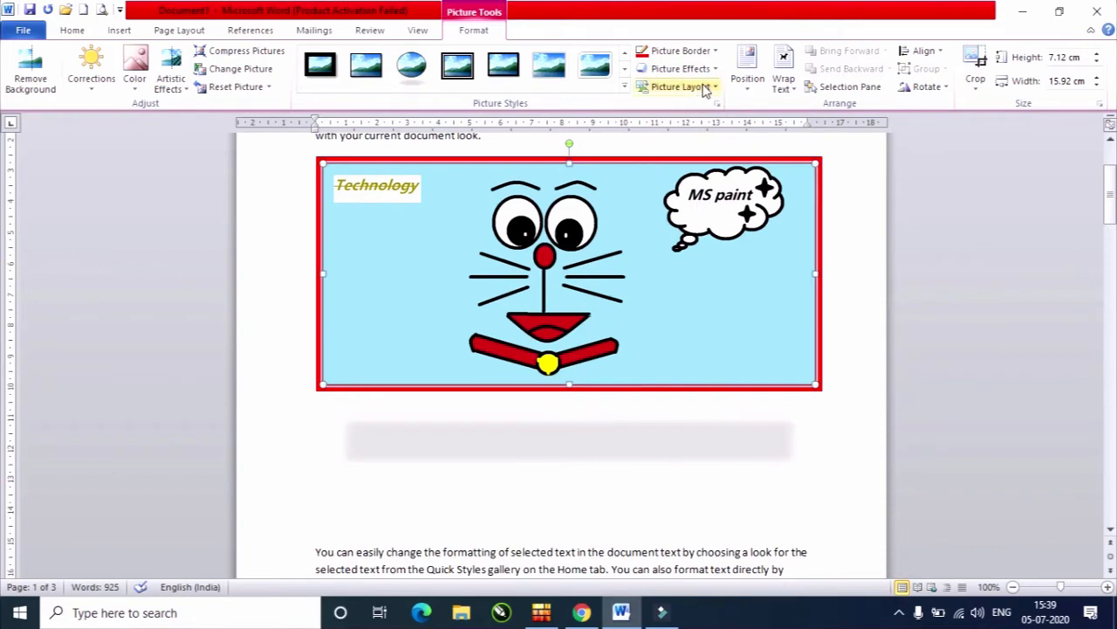
Try the Spiral Picture layout on the cartoon picture, and undo the conversion to SmartArt
click(715, 89)
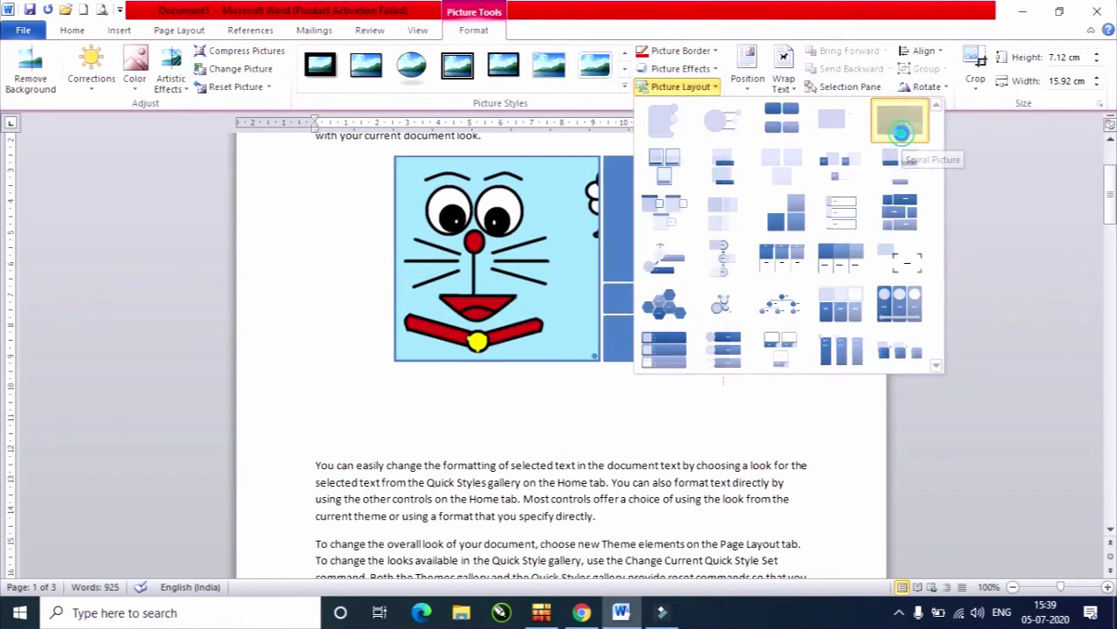
click(904, 140)
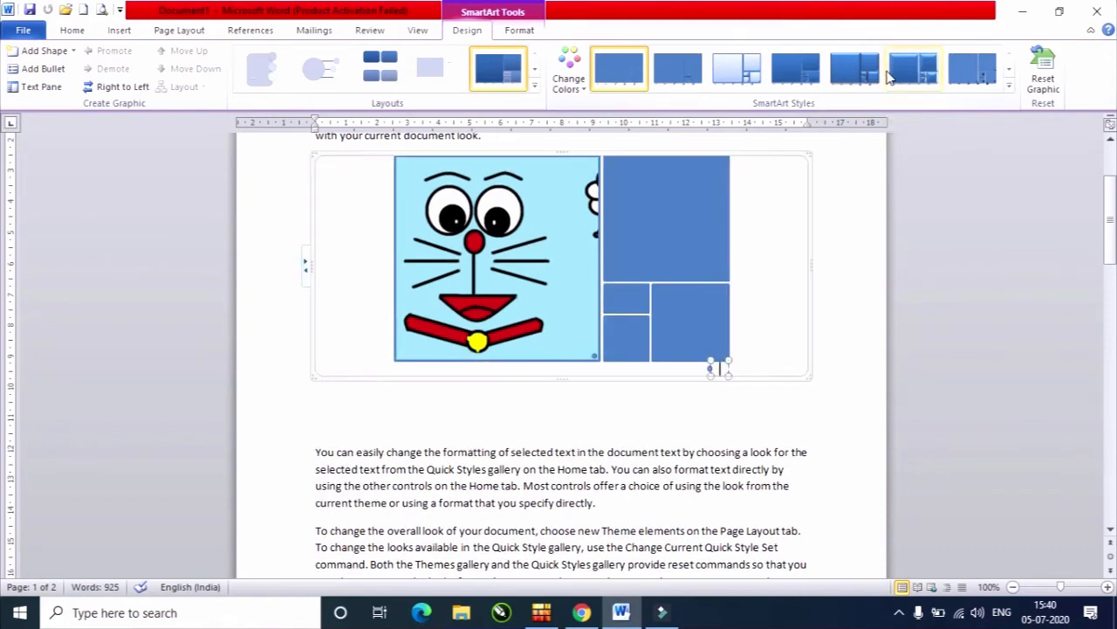
key(ctrl+z)
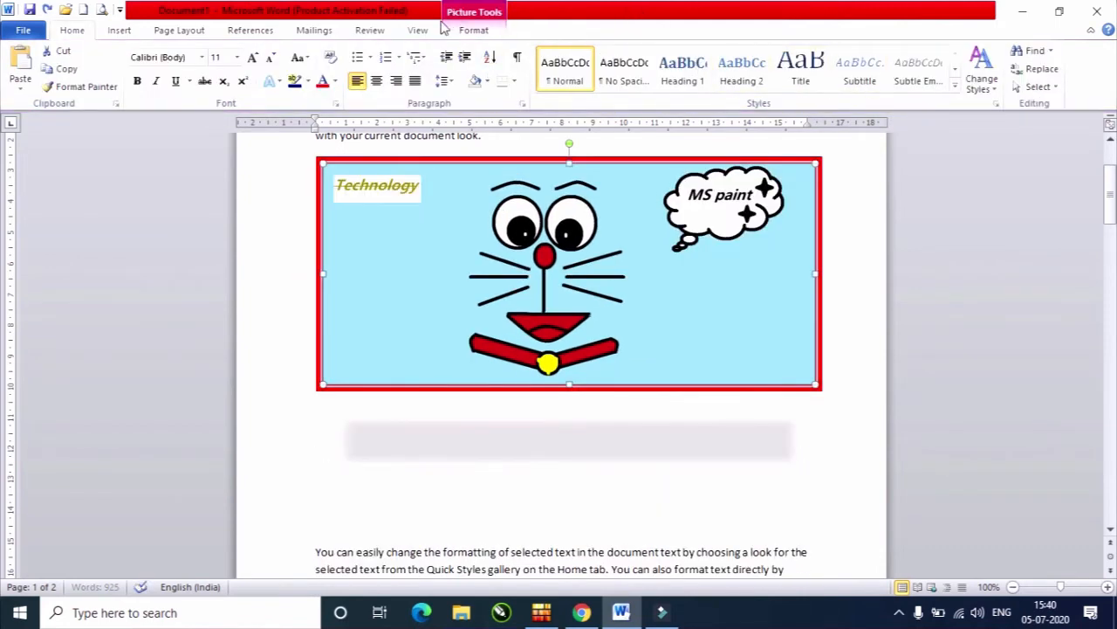
click(474, 30)
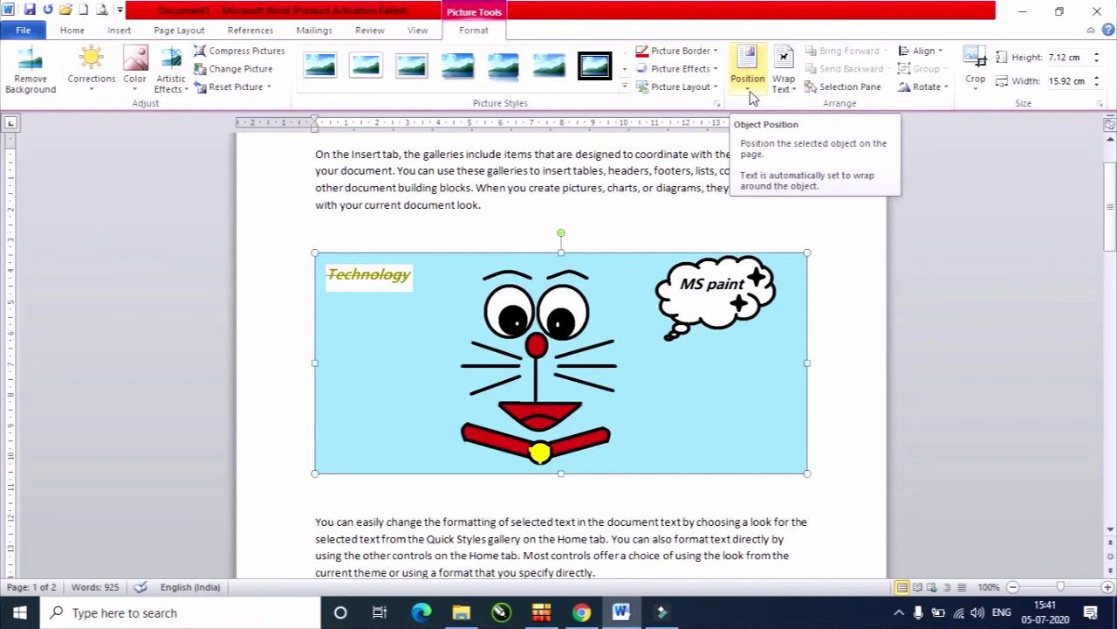
Insert the cow and eye-exam clip art within the word "pictures" in the first paragraph, searching all media file types
click(599, 189)
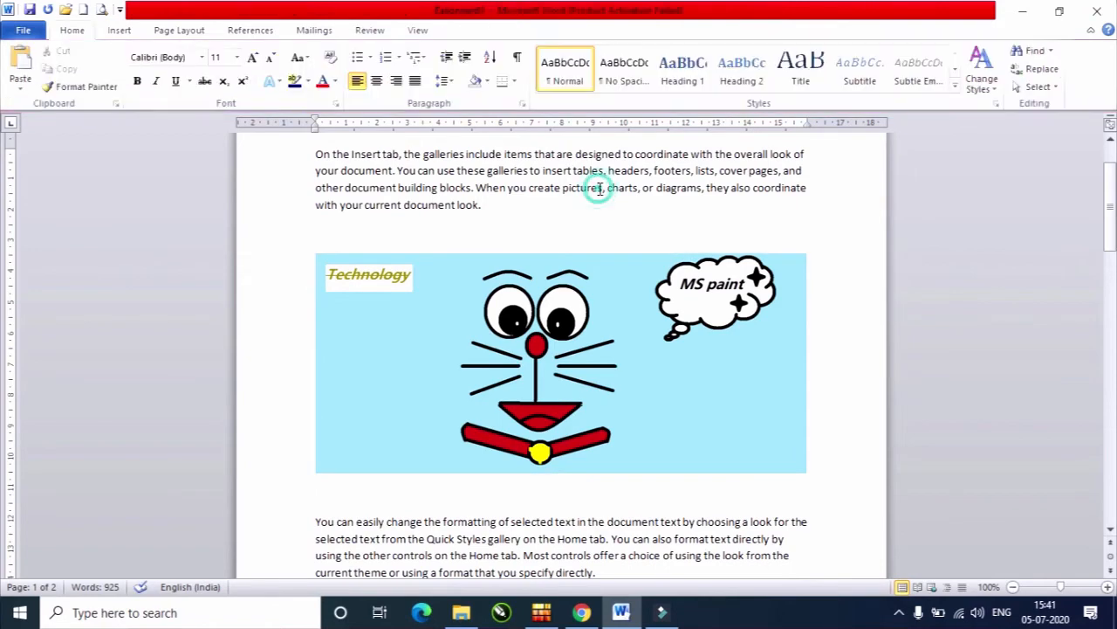
click(119, 30)
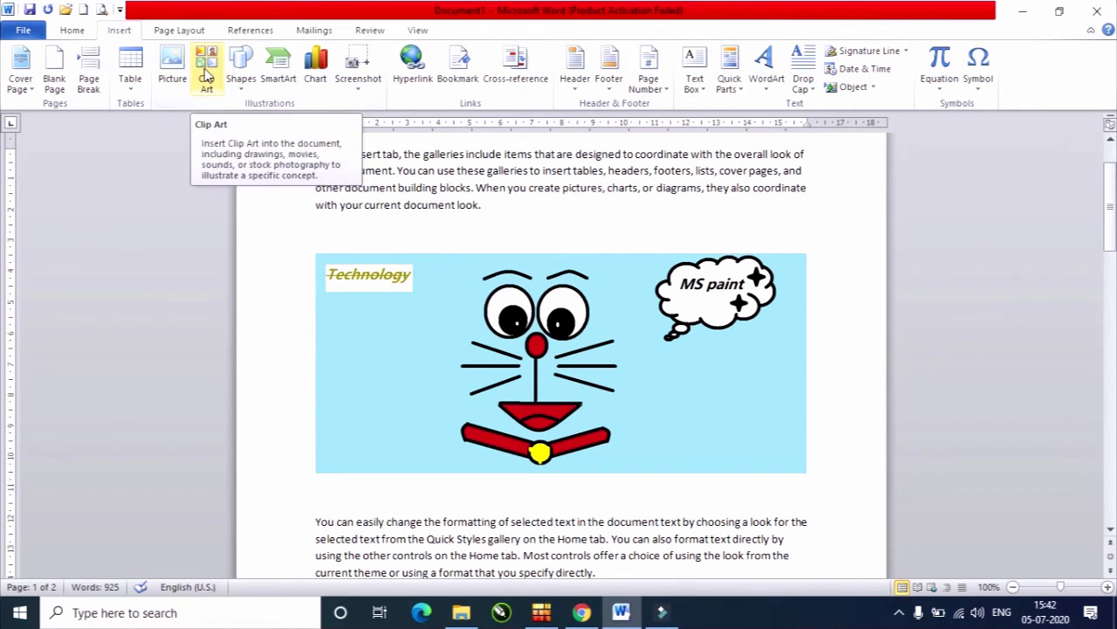
click(209, 74)
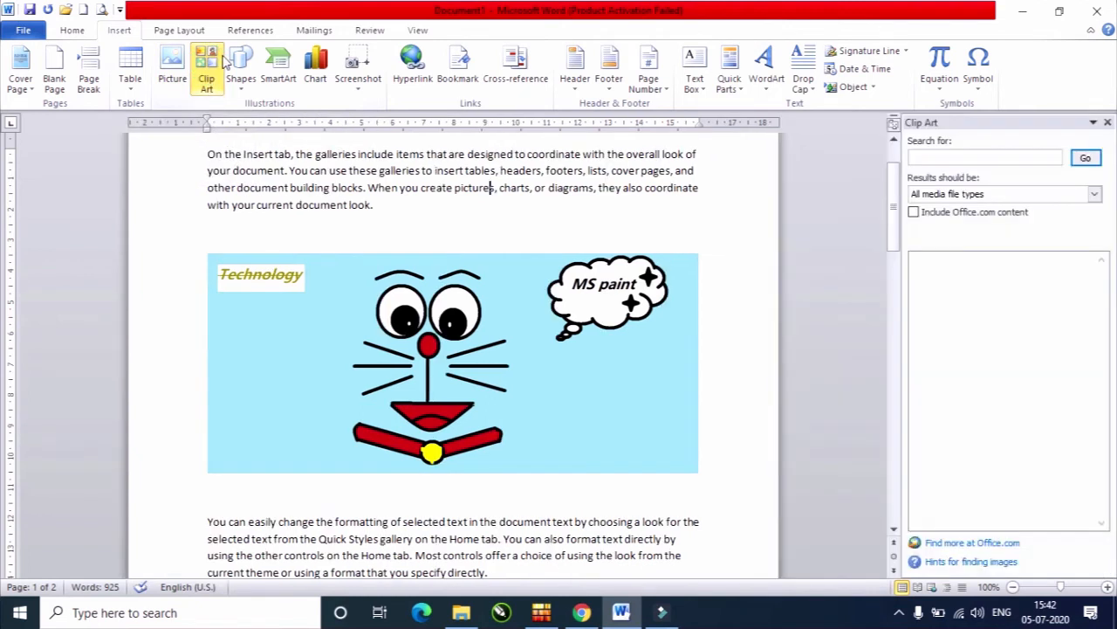
click(1095, 161)
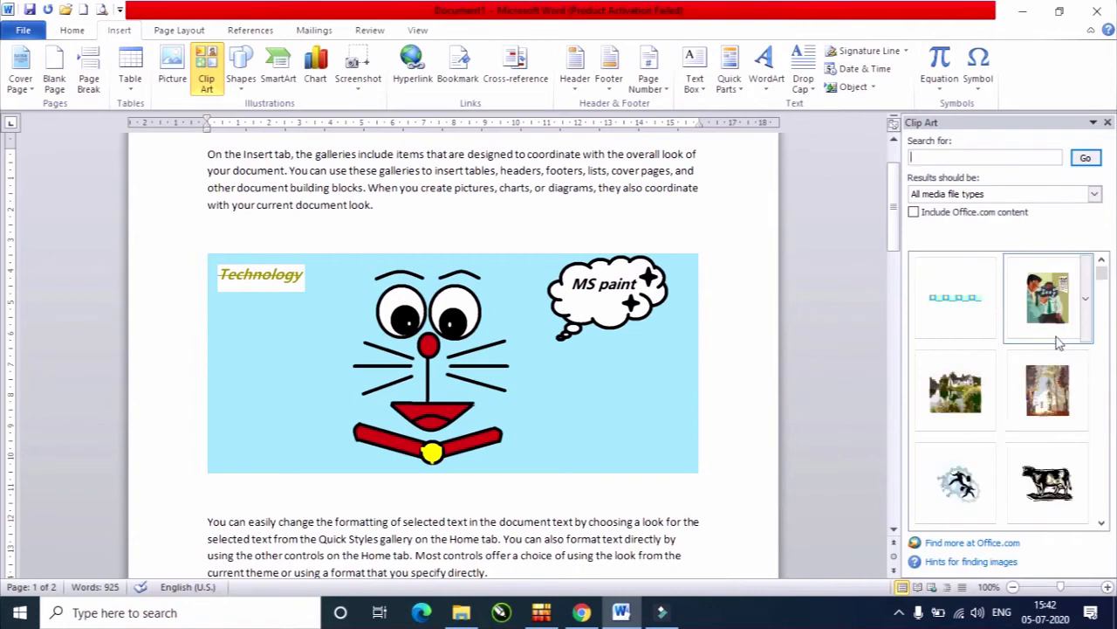
click(1050, 480)
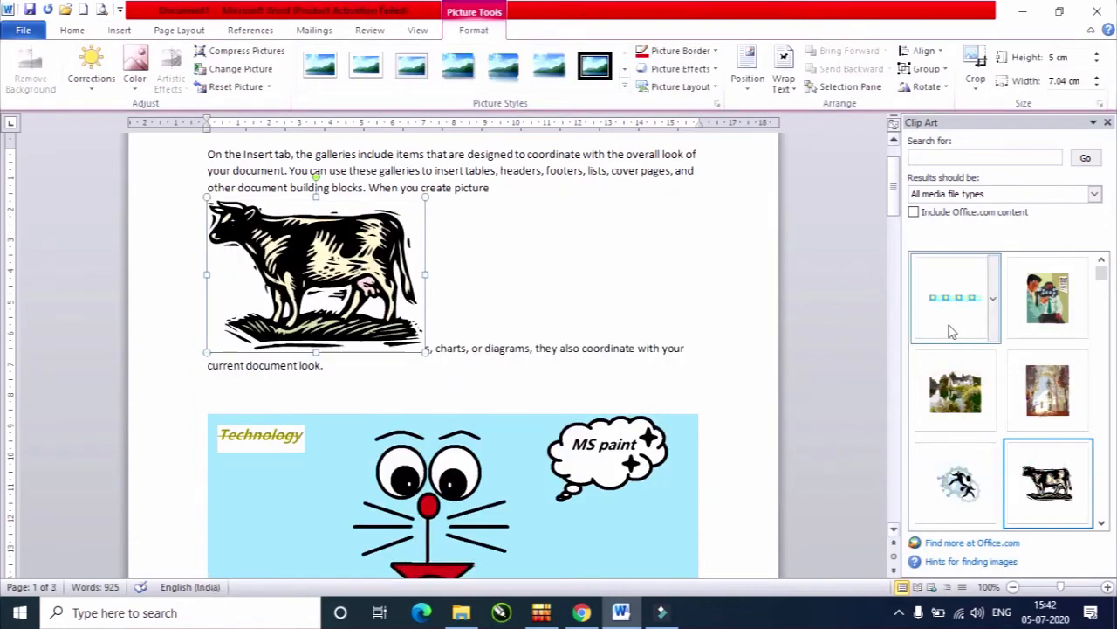
click(1048, 298)
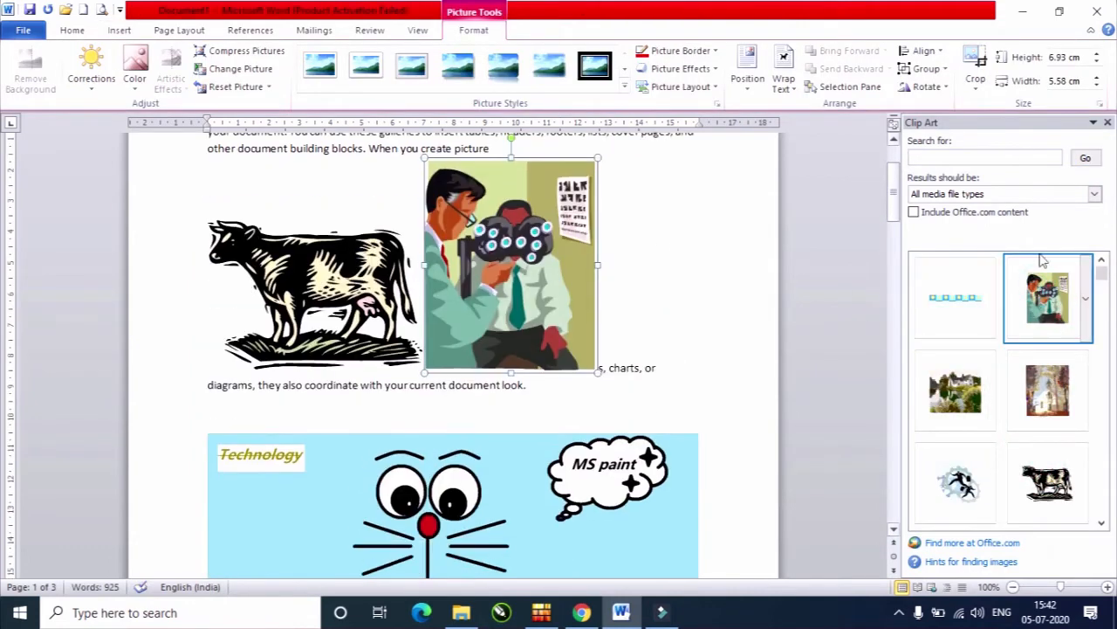
click(1108, 122)
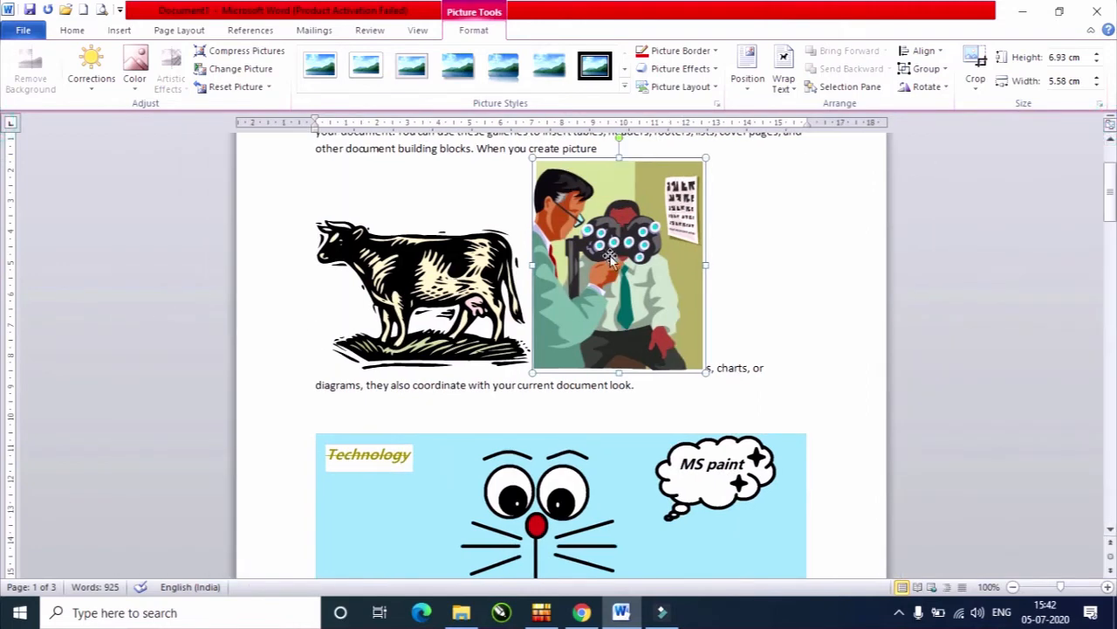
click(456, 272)
scroll(609, 294, down, 2)
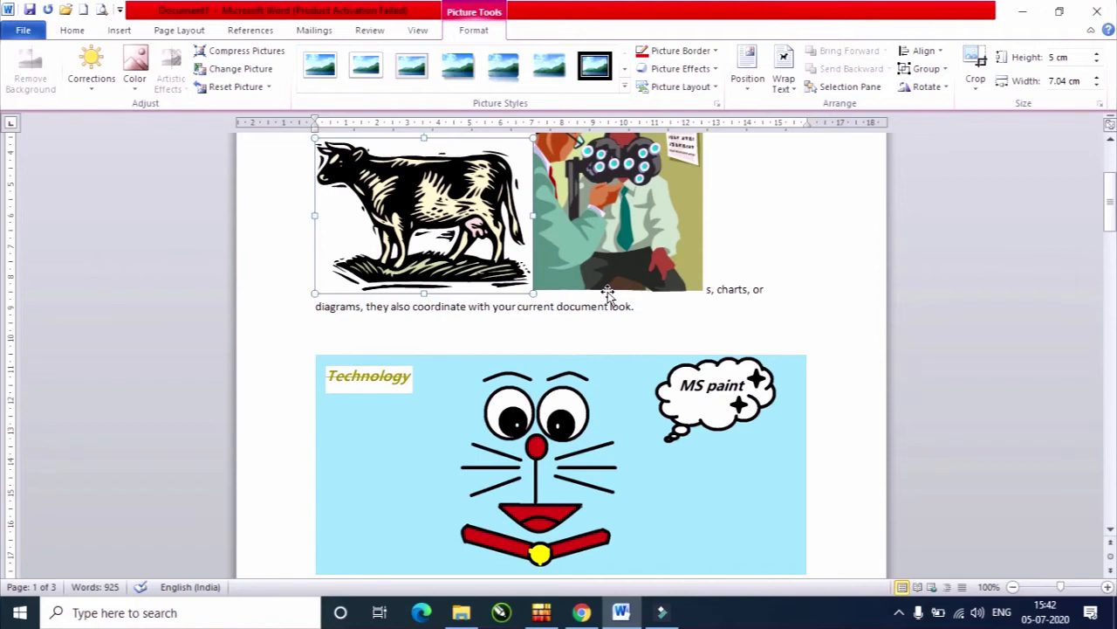
click(644, 247)
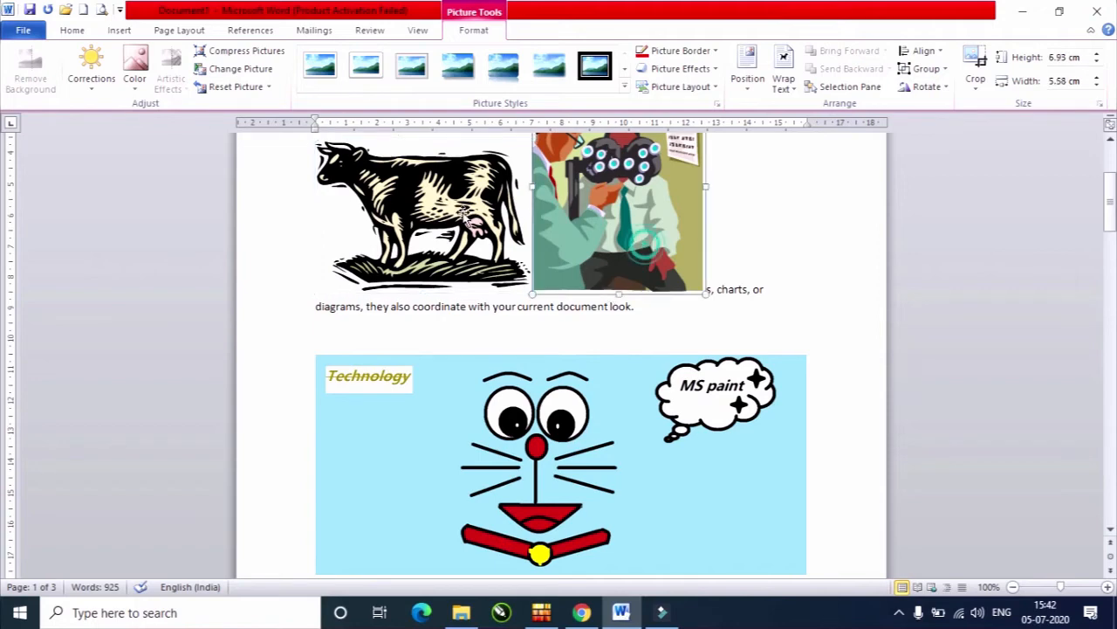
click(439, 209)
click(499, 401)
click(600, 217)
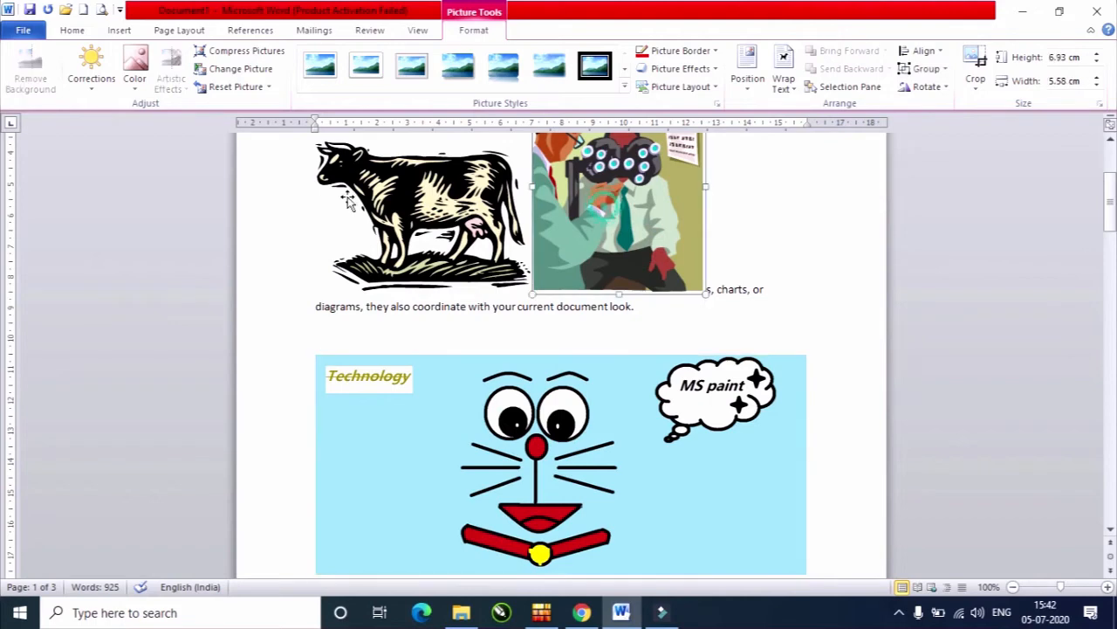
click(349, 195)
click(601, 218)
click(605, 453)
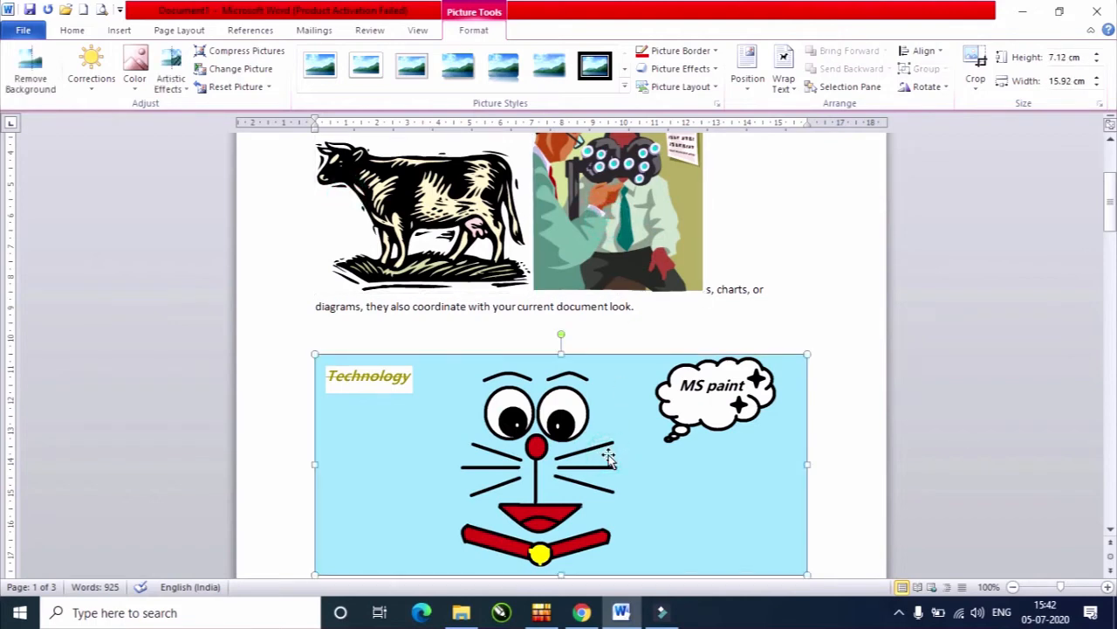
click(644, 225)
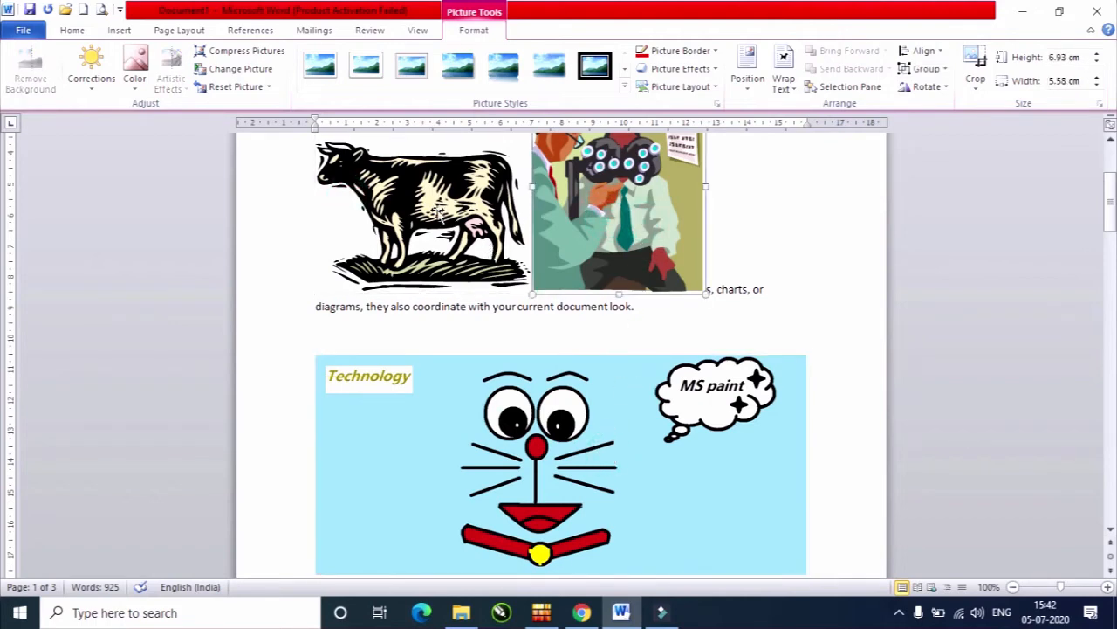
Move the cartoon picture directly before the cow clip art, and shrink it to about 2.98 cm high and 6.67 cm wide
drag(435, 210, 579, 229)
click(618, 218)
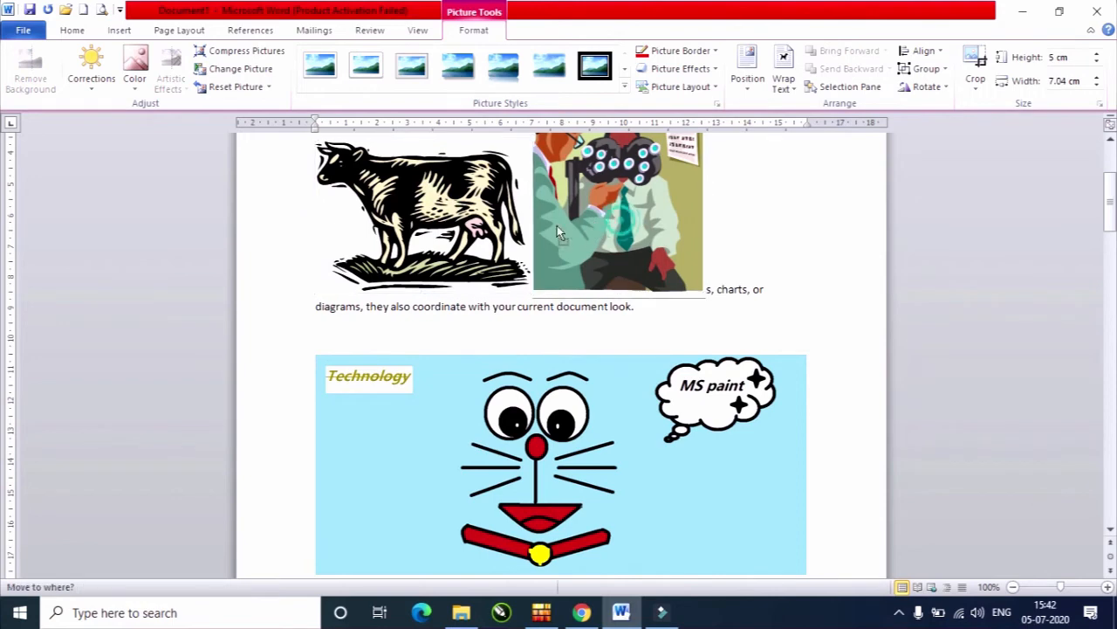
click(543, 488)
drag(534, 304, 532, 301)
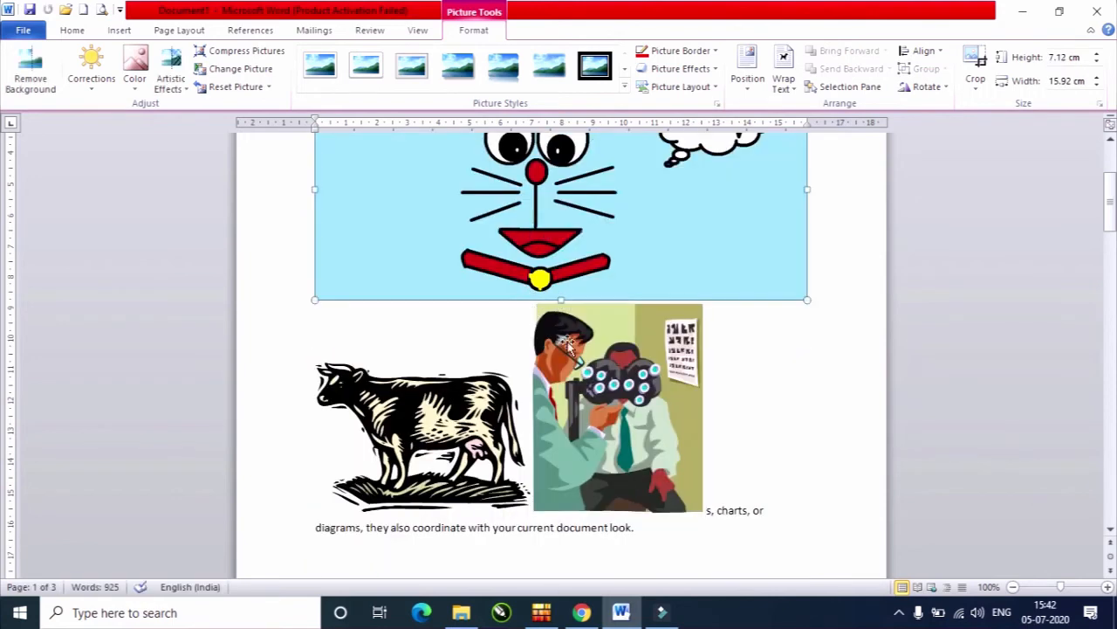
scroll(577, 417, up, 4)
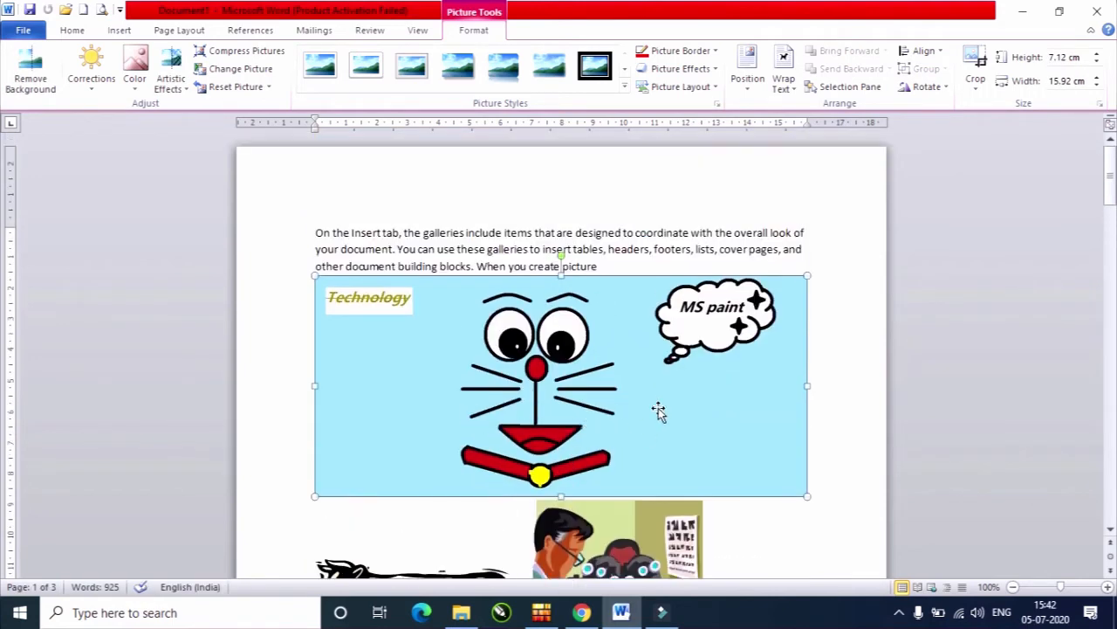
drag(805, 493, 522, 368)
Position the cow clip art at the top left of the page with text wrapping
click(437, 485)
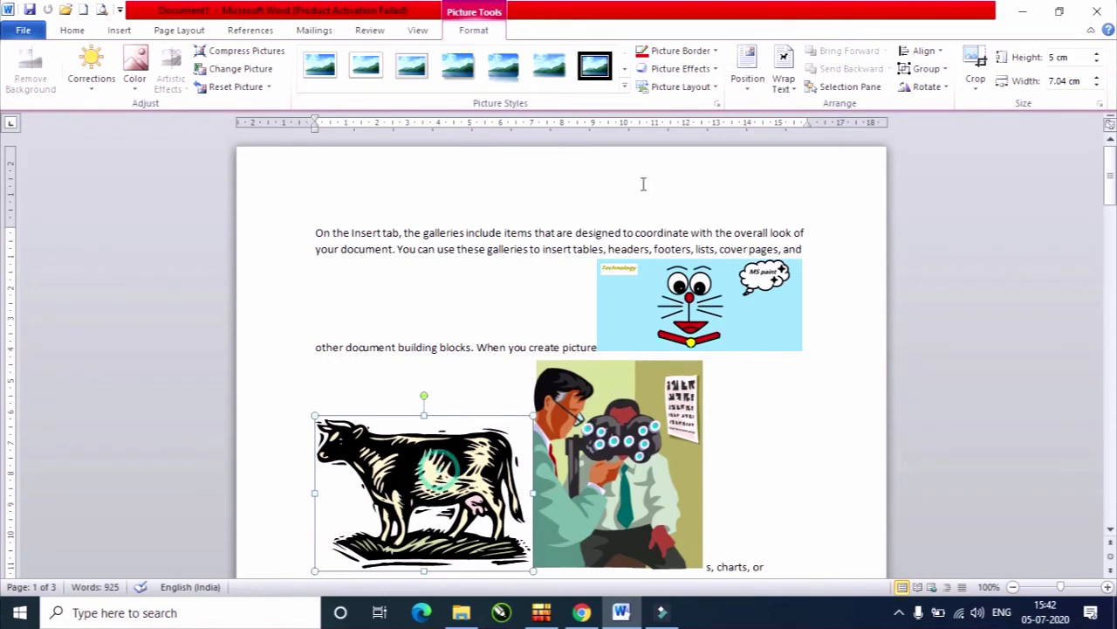
click(747, 70)
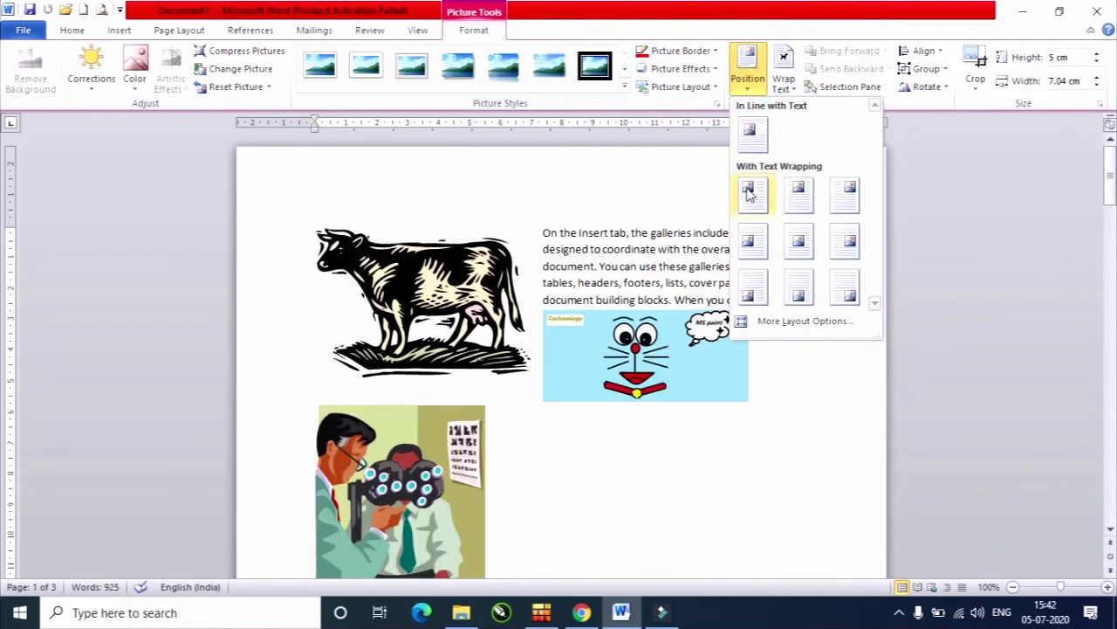
click(750, 187)
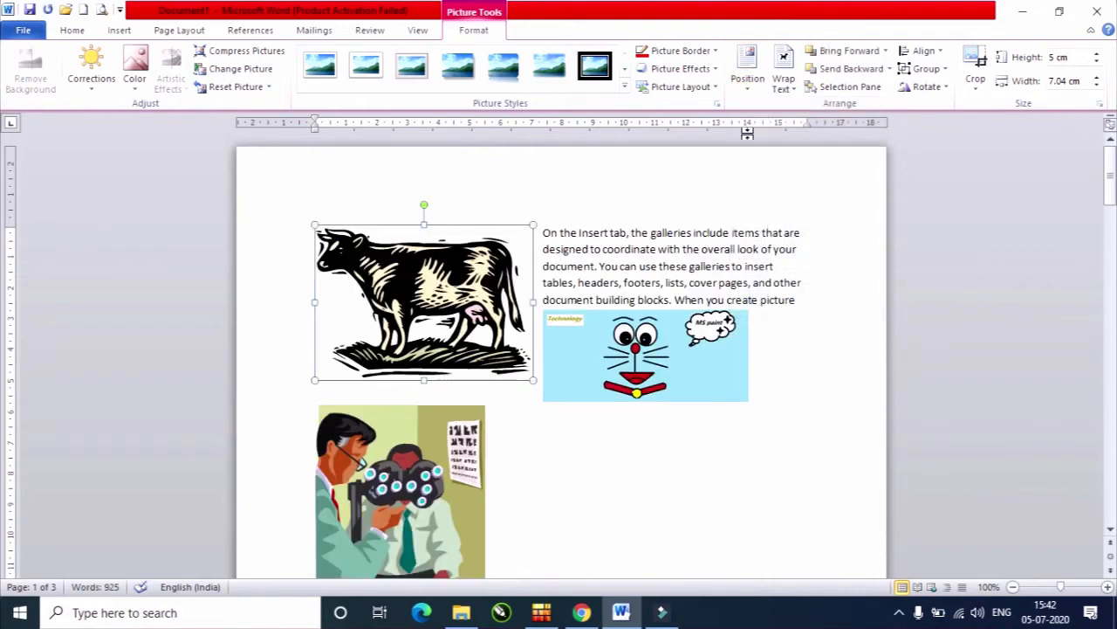
Position the cartoon picture at the top right of the page with text wrapping
click(650, 349)
click(748, 87)
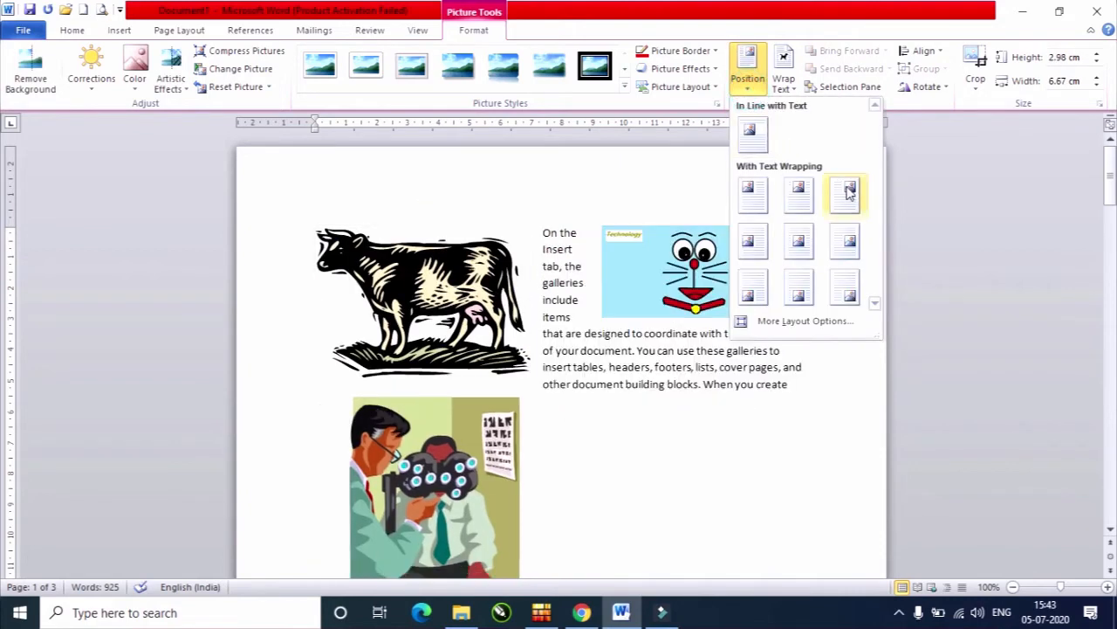
click(846, 190)
click(742, 94)
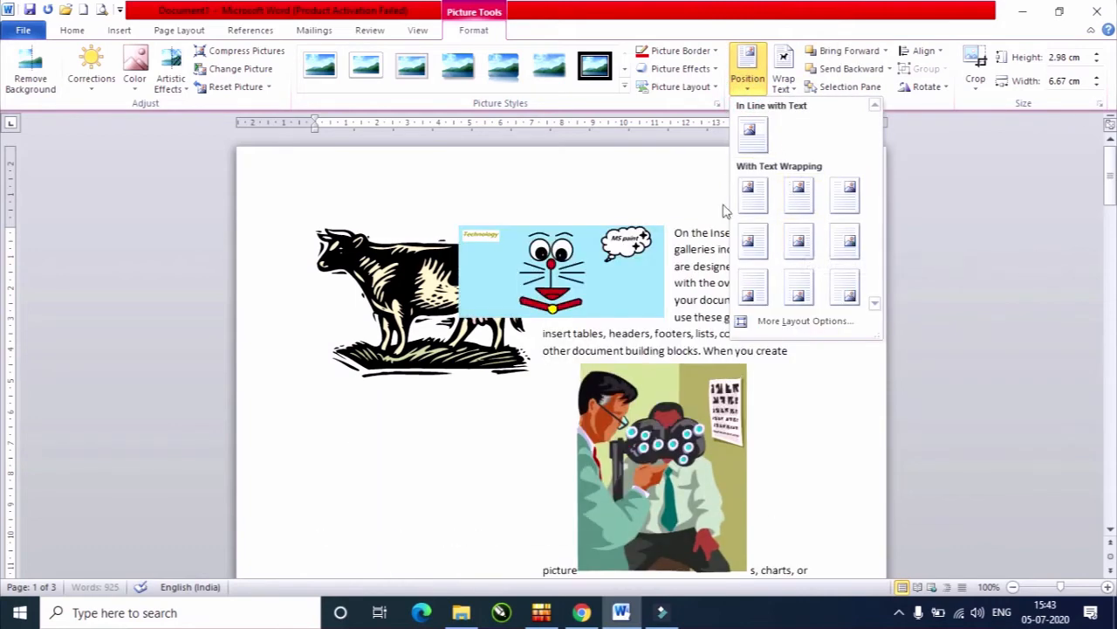
click(846, 192)
Position the eye-exam clip art at the bottom centre of the page with text wrapping
click(448, 436)
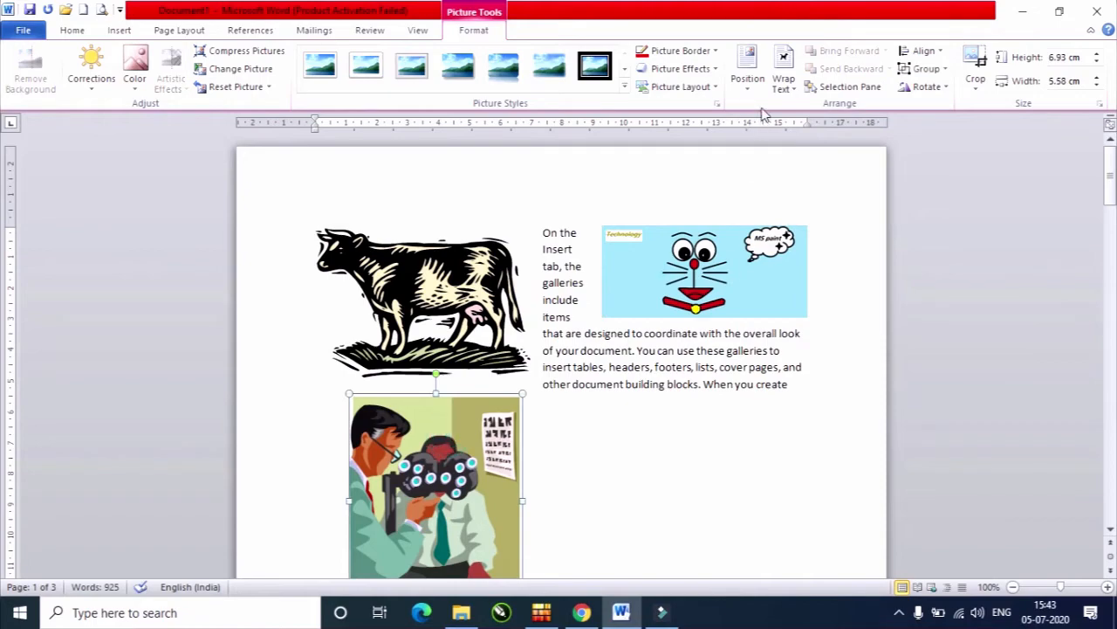
click(748, 77)
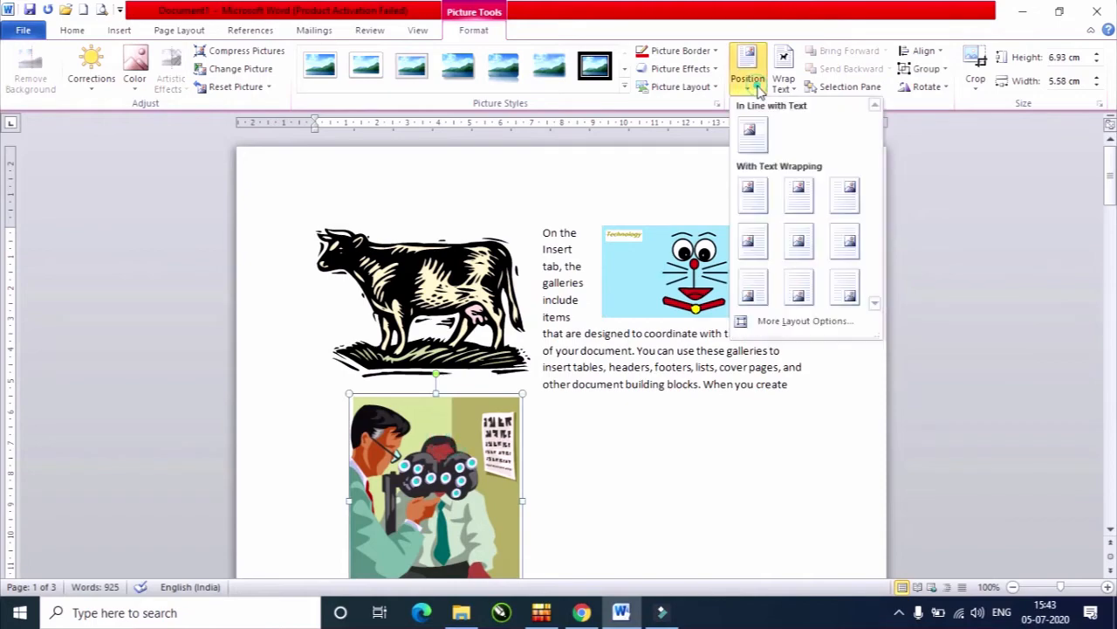
click(799, 291)
scroll(609, 351, up, 12)
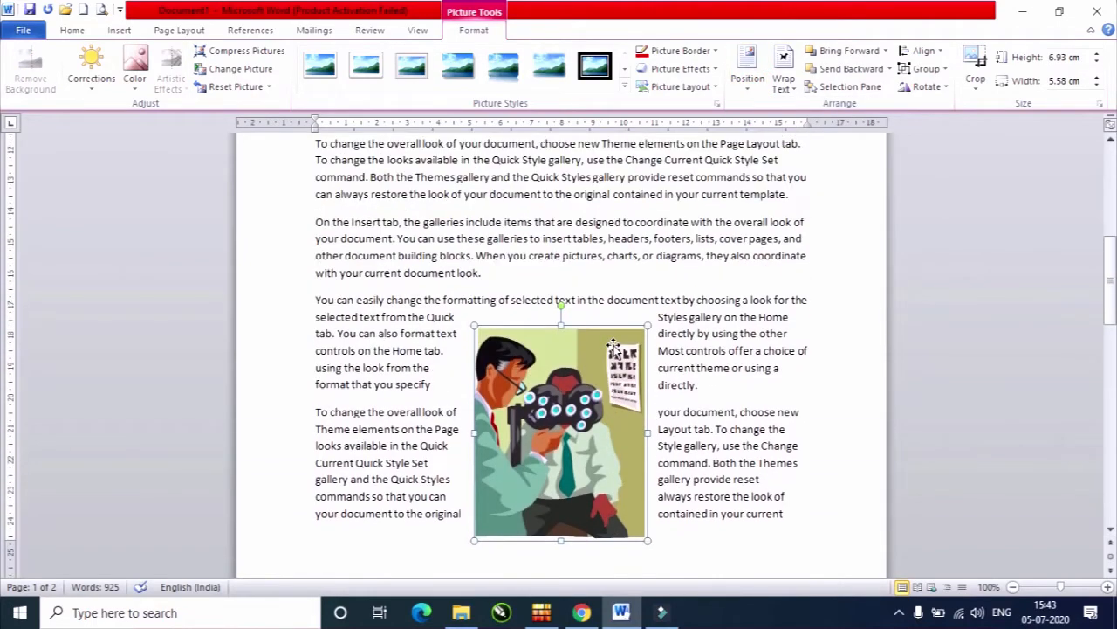
Move the cow, cartoon and eye-exam pictures so that all three overlap around the middle of the first paragraph
scroll(614, 344, down, 2)
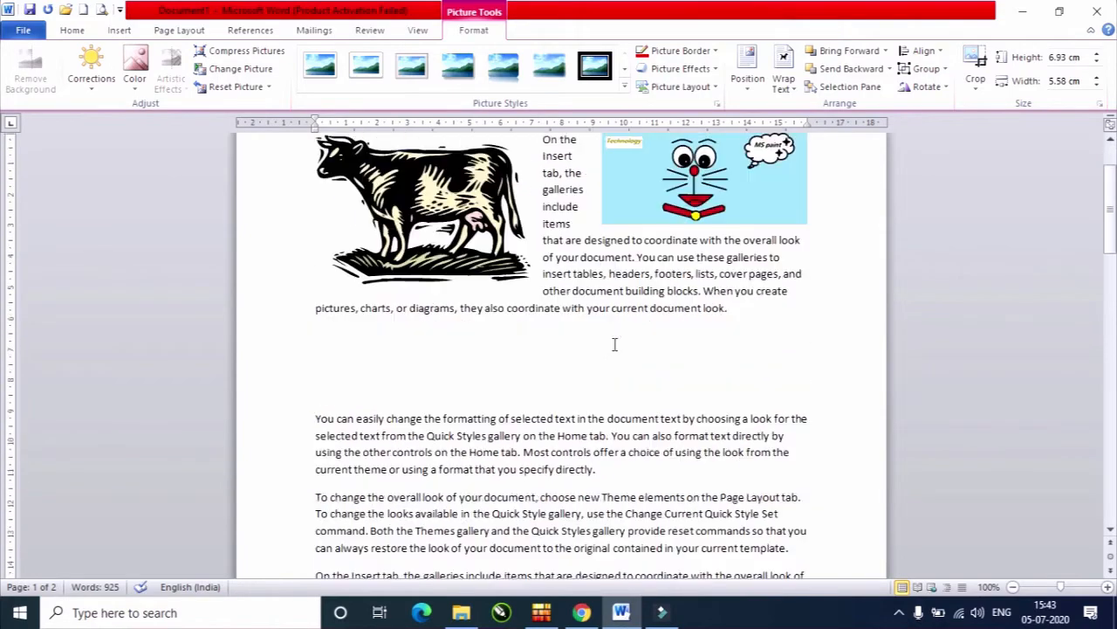
scroll(624, 288, up, 2)
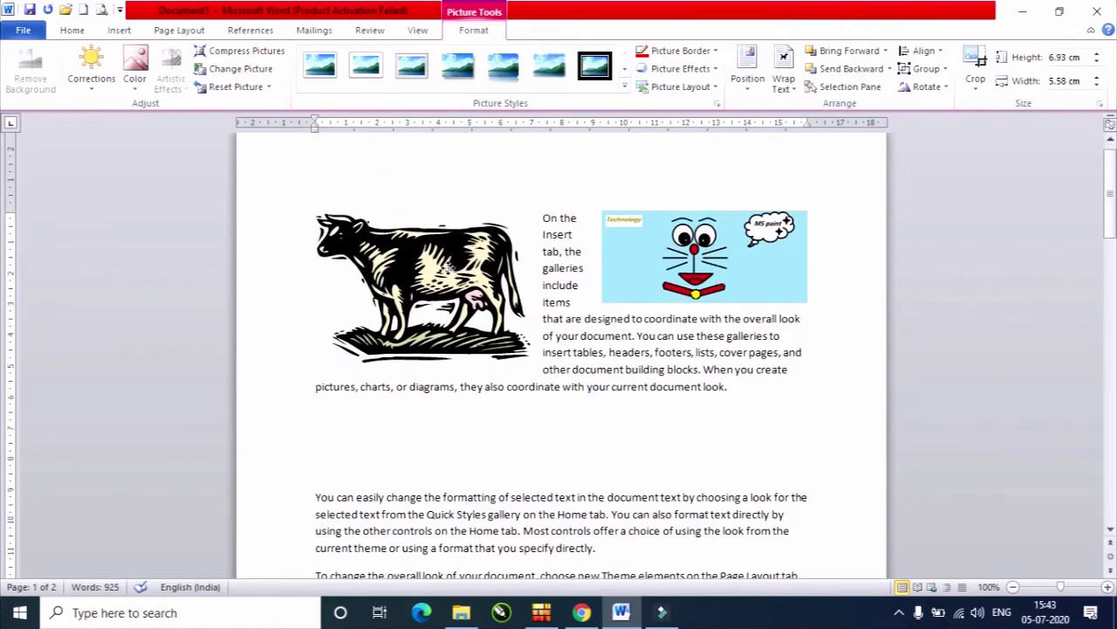
drag(447, 266, 585, 262)
drag(747, 281, 693, 295)
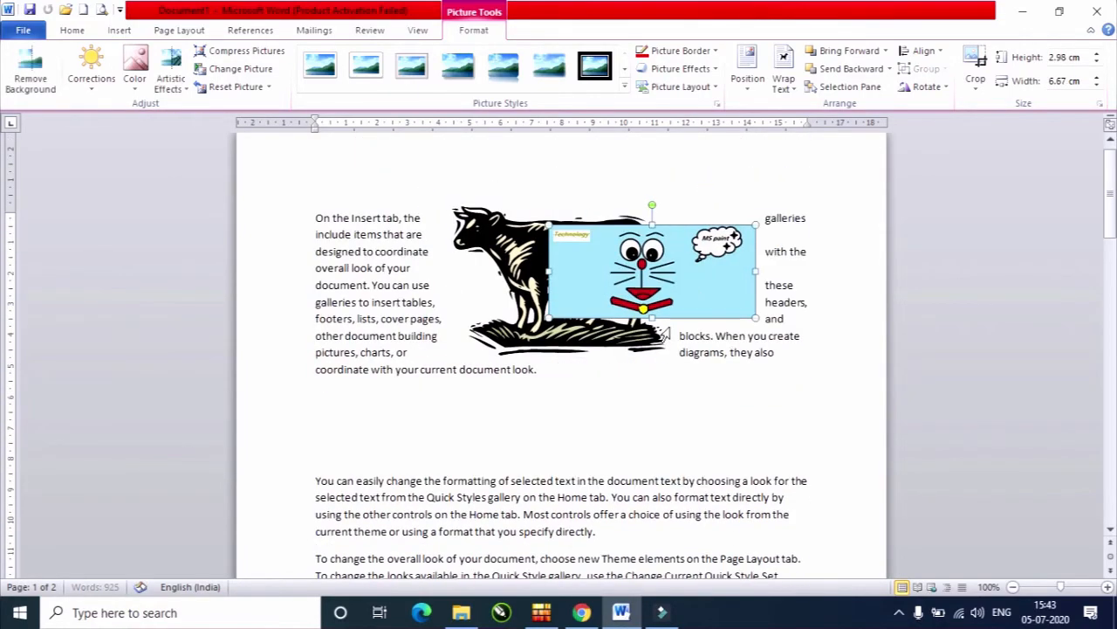
scroll(663, 332, down, 6)
drag(602, 446, 594, 281)
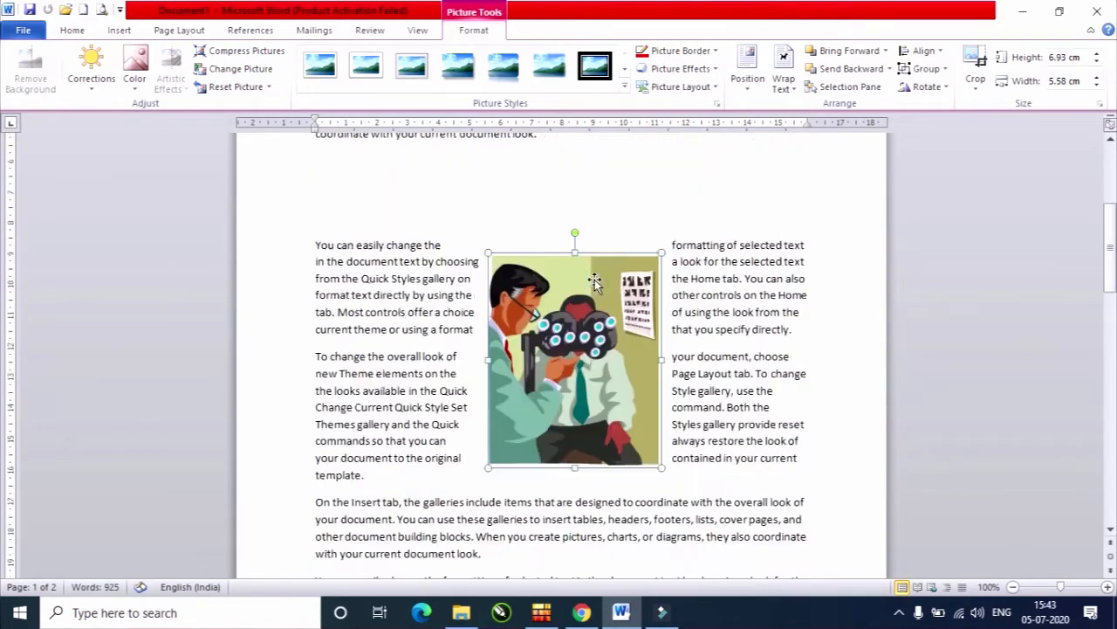
scroll(594, 281, up, 2)
drag(556, 397, 560, 355)
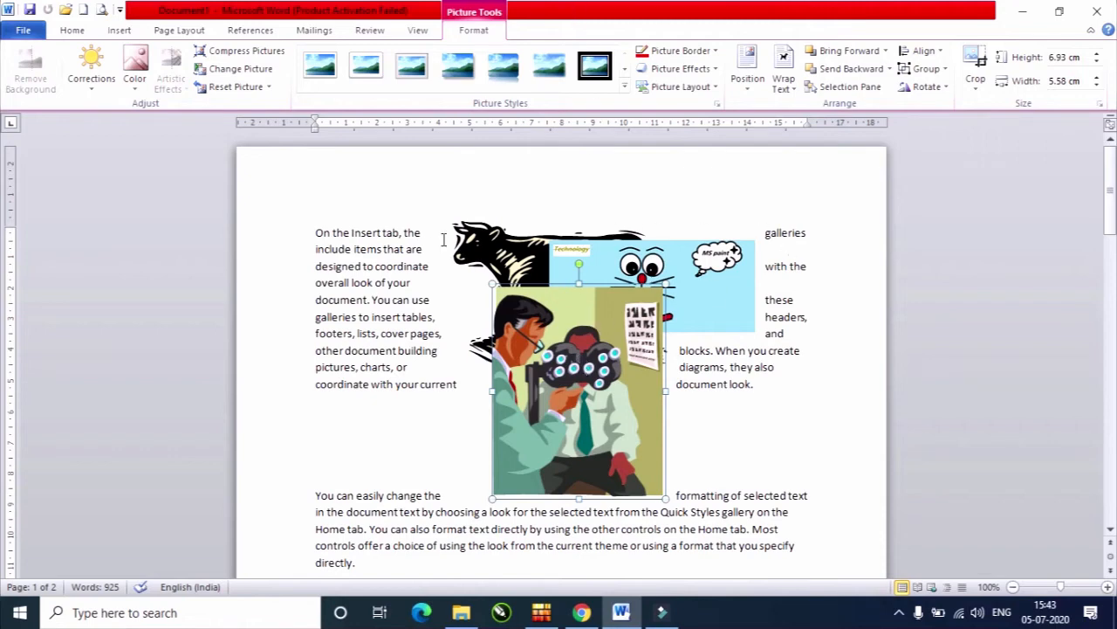
Bring the cow clip art forward two levels over the other pictures, and send it backward two levels again
click(729, 306)
click(514, 256)
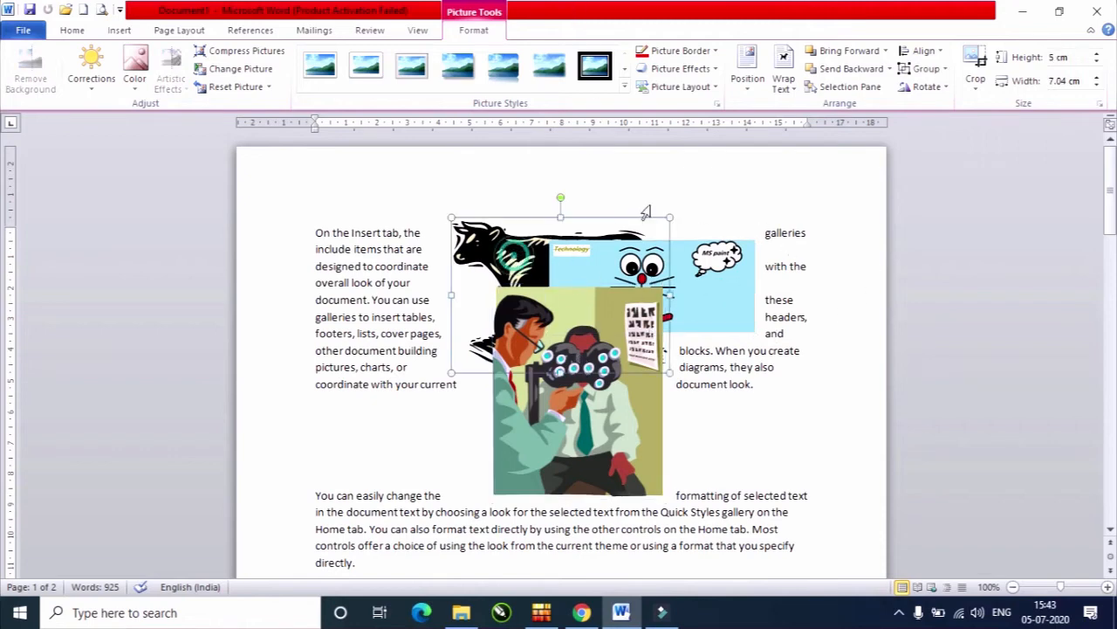
click(746, 94)
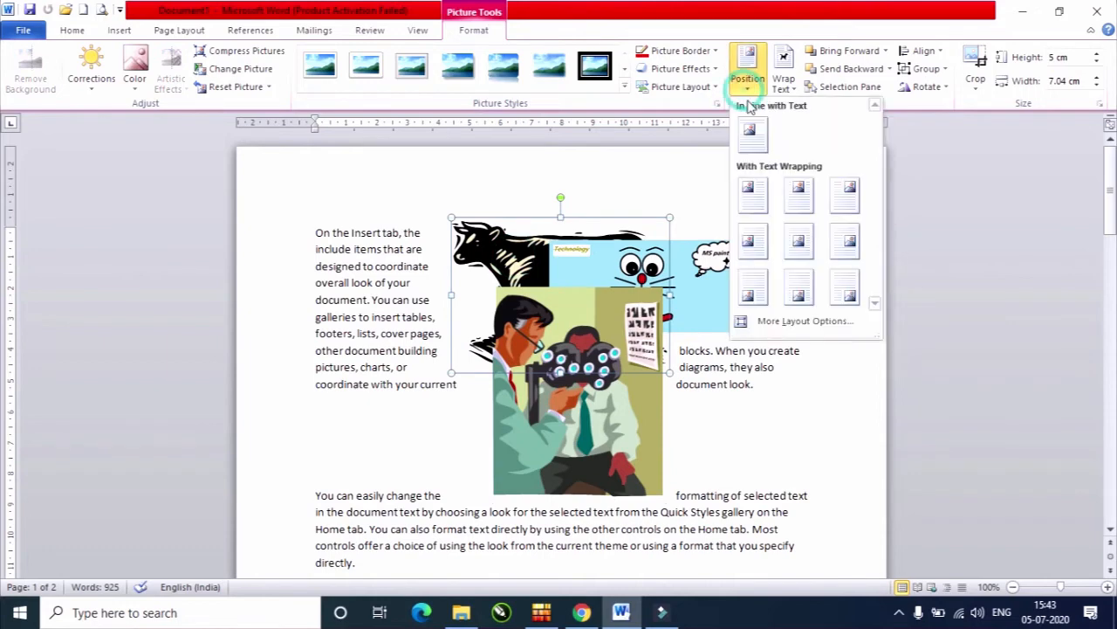
click(670, 177)
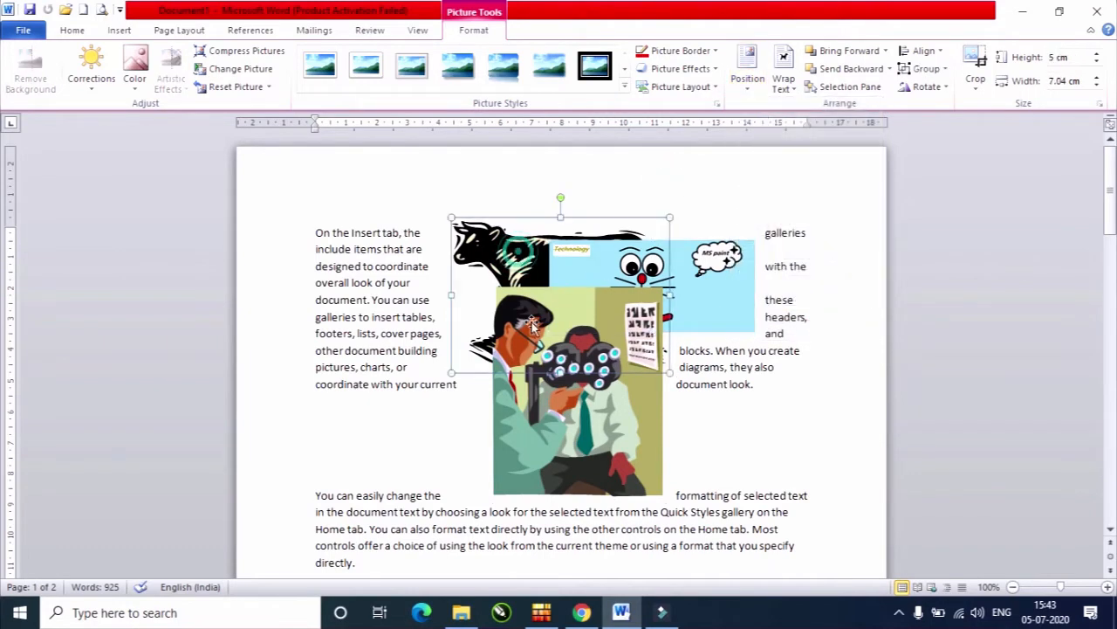
click(533, 404)
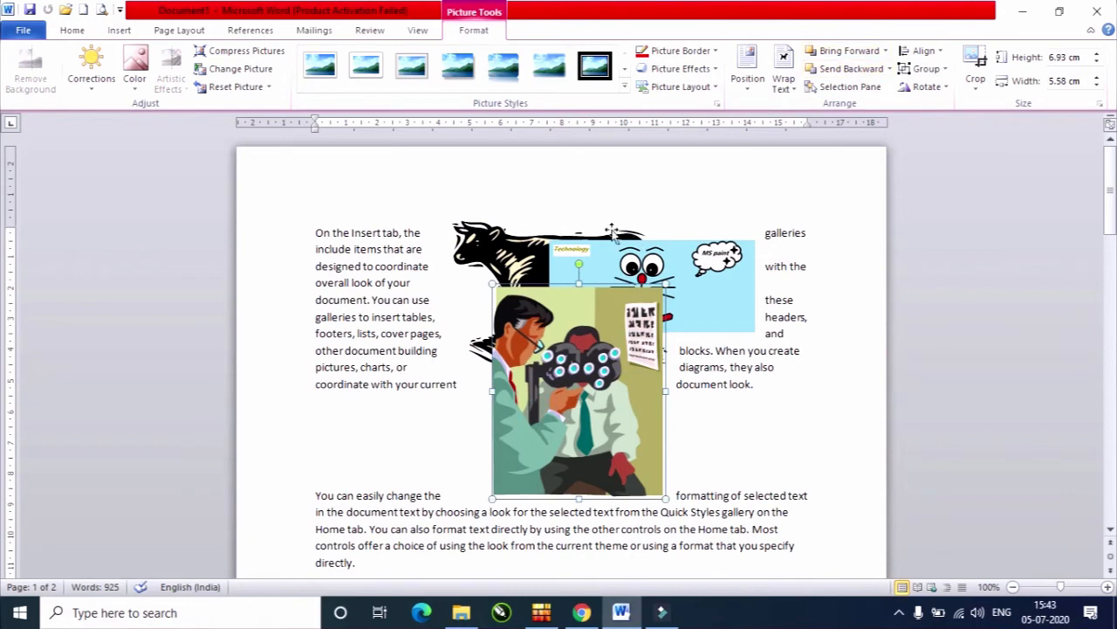
click(503, 240)
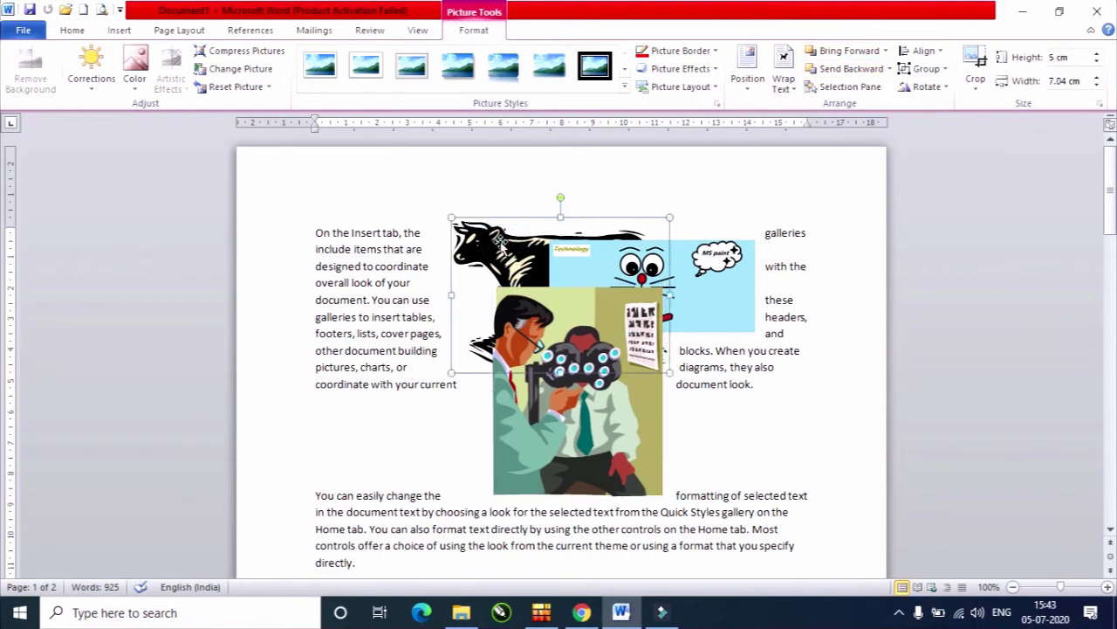
click(851, 51)
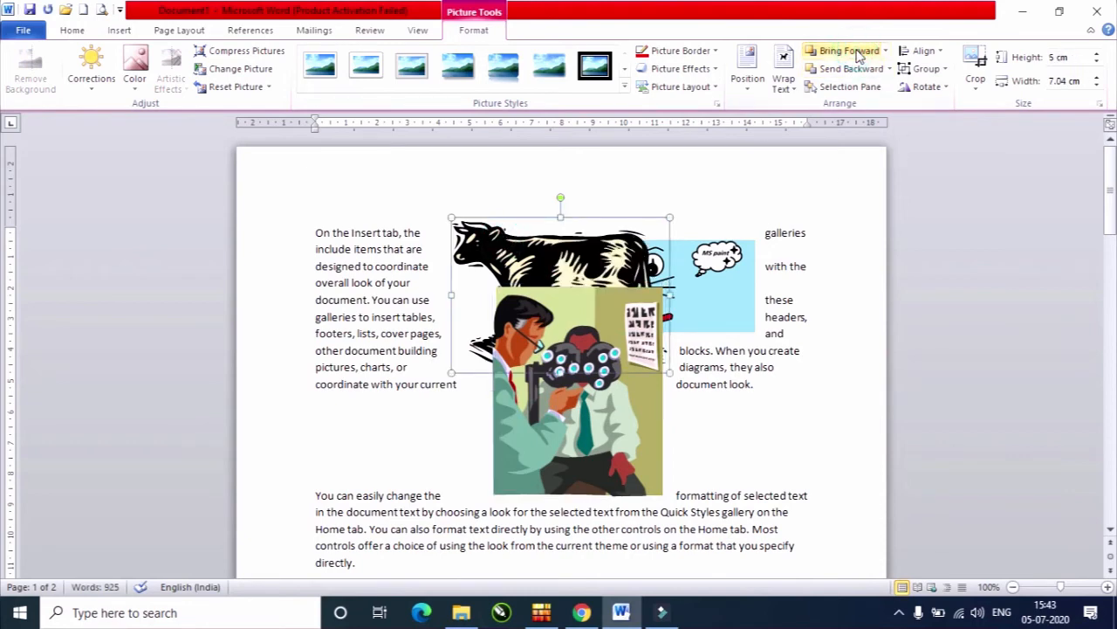
click(851, 51)
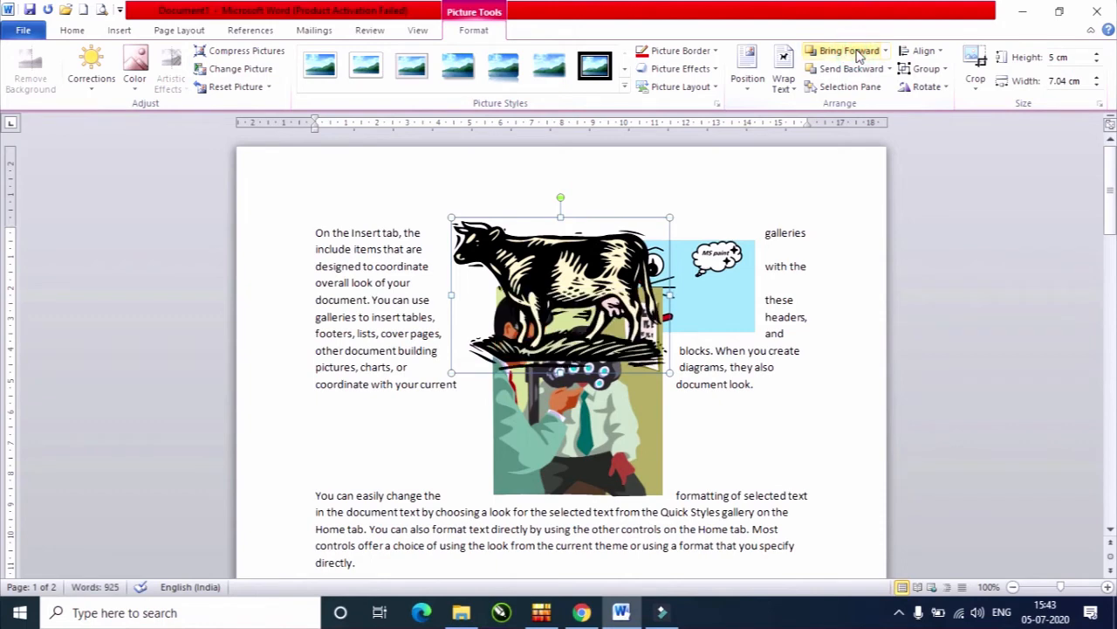
click(852, 69)
click(853, 70)
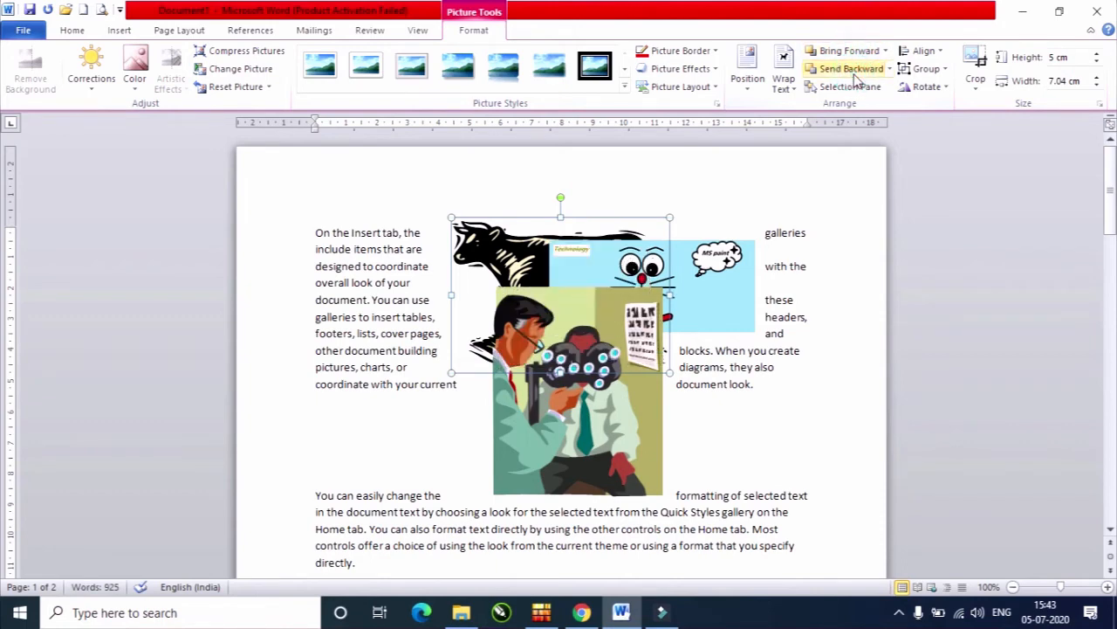
Bring the cow clip art to the front of the overlapping pictures, and send it to the back again
click(885, 51)
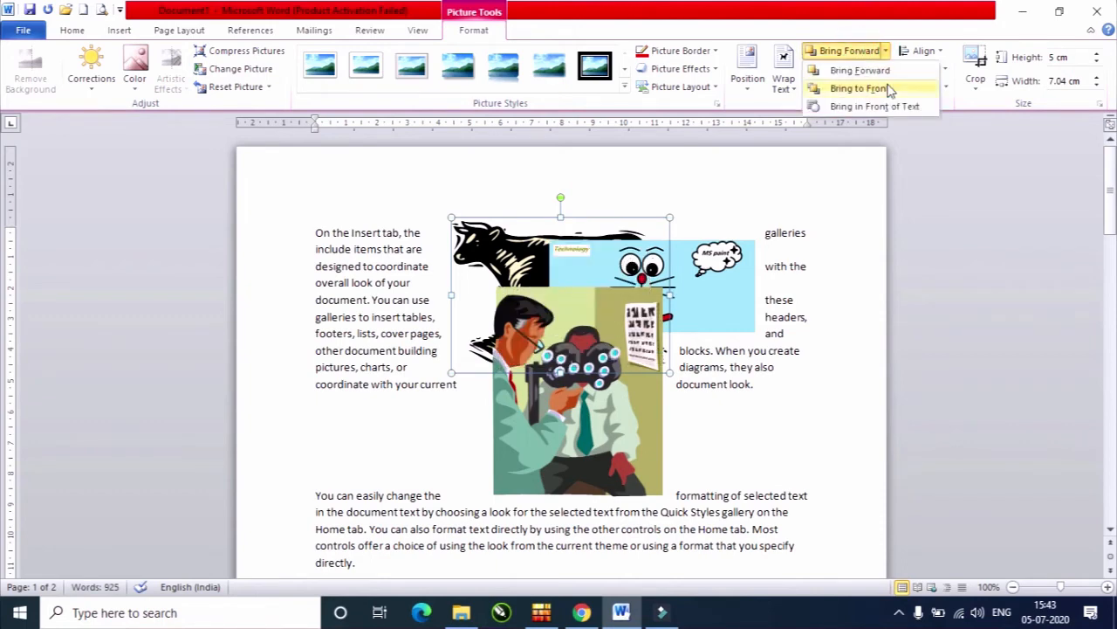
click(888, 88)
click(887, 54)
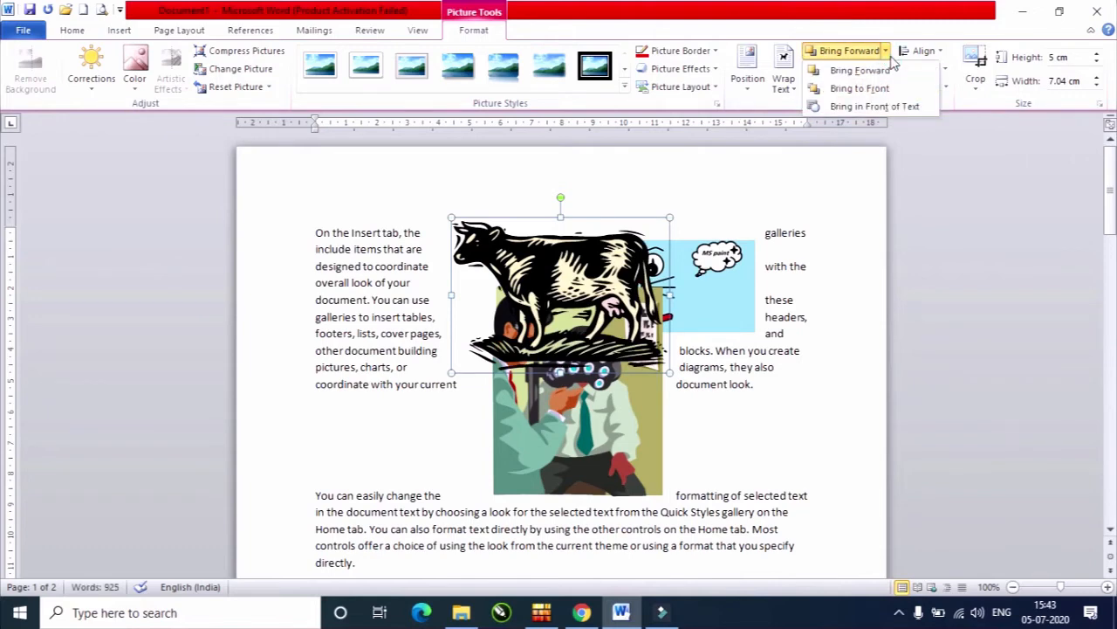
click(863, 198)
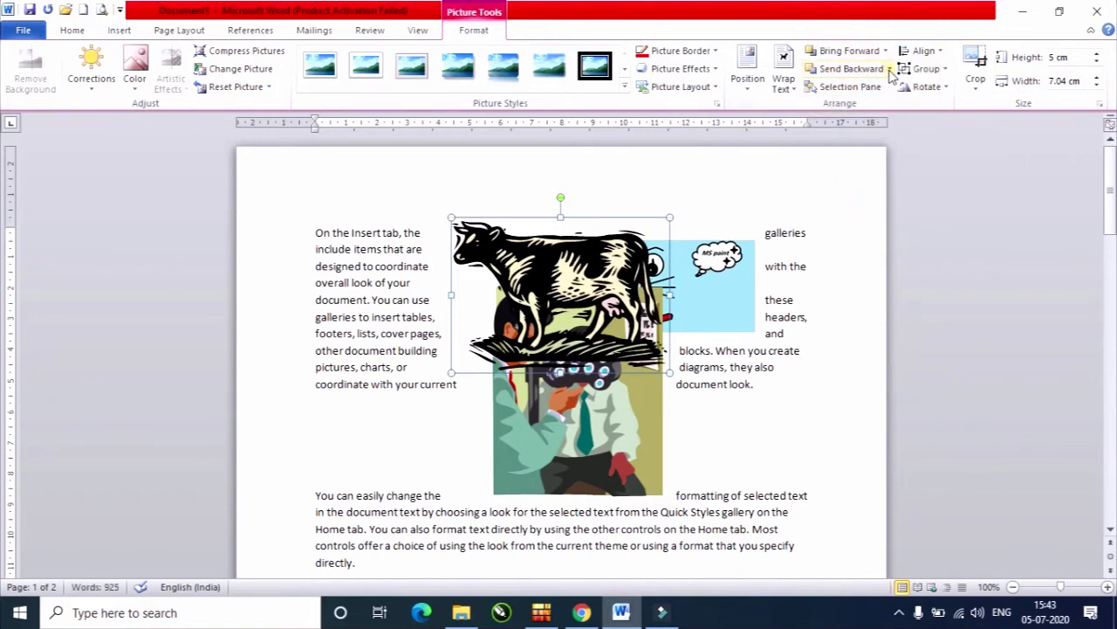
click(890, 69)
click(878, 105)
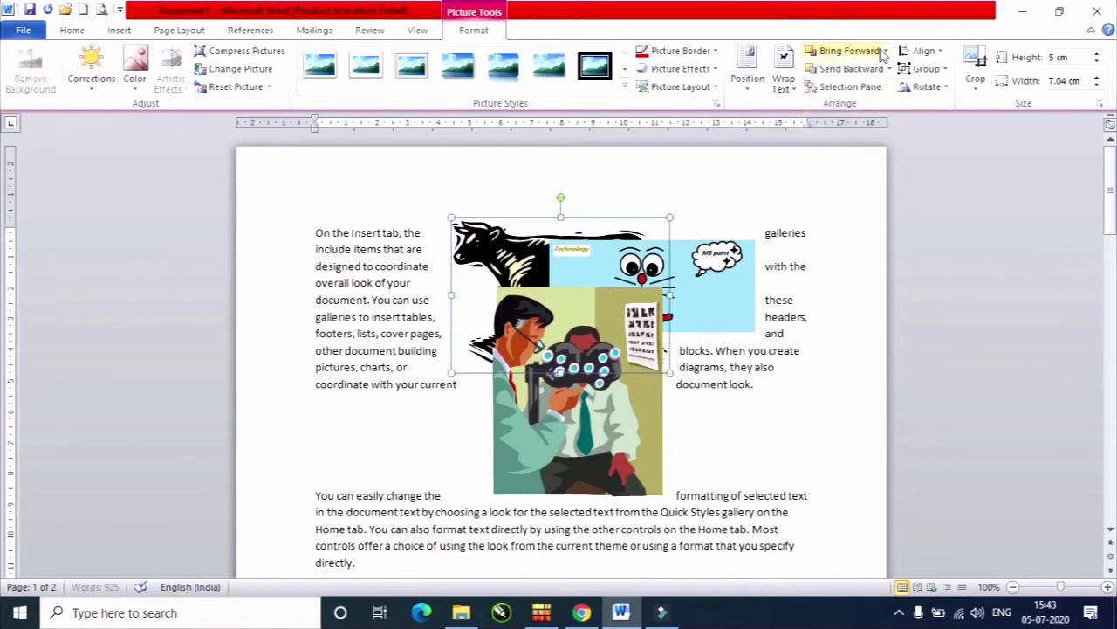
click(886, 52)
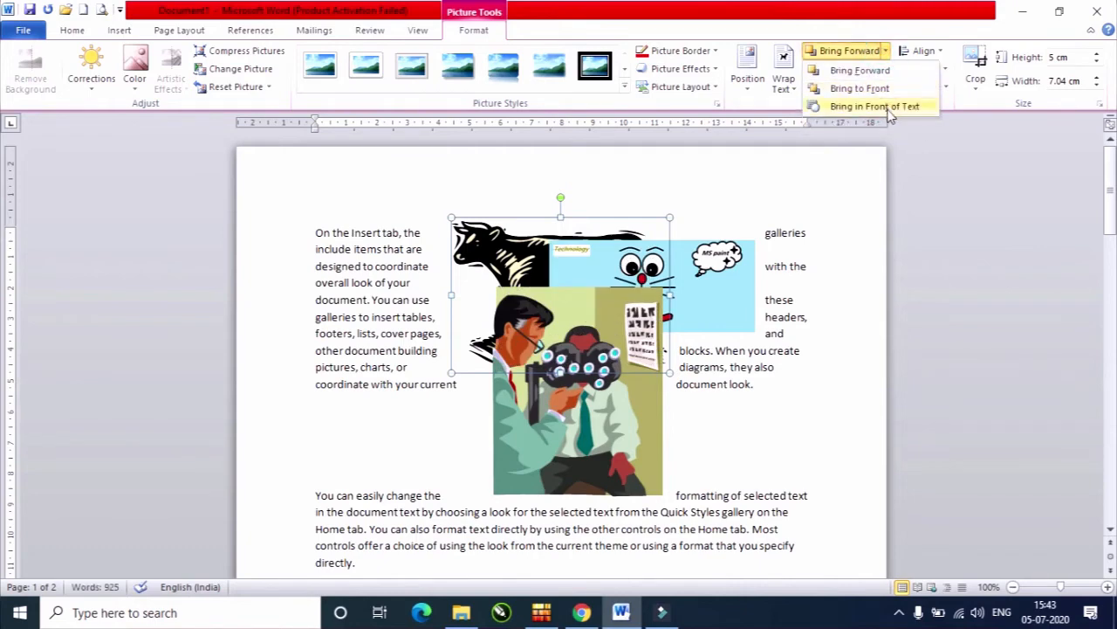
click(782, 201)
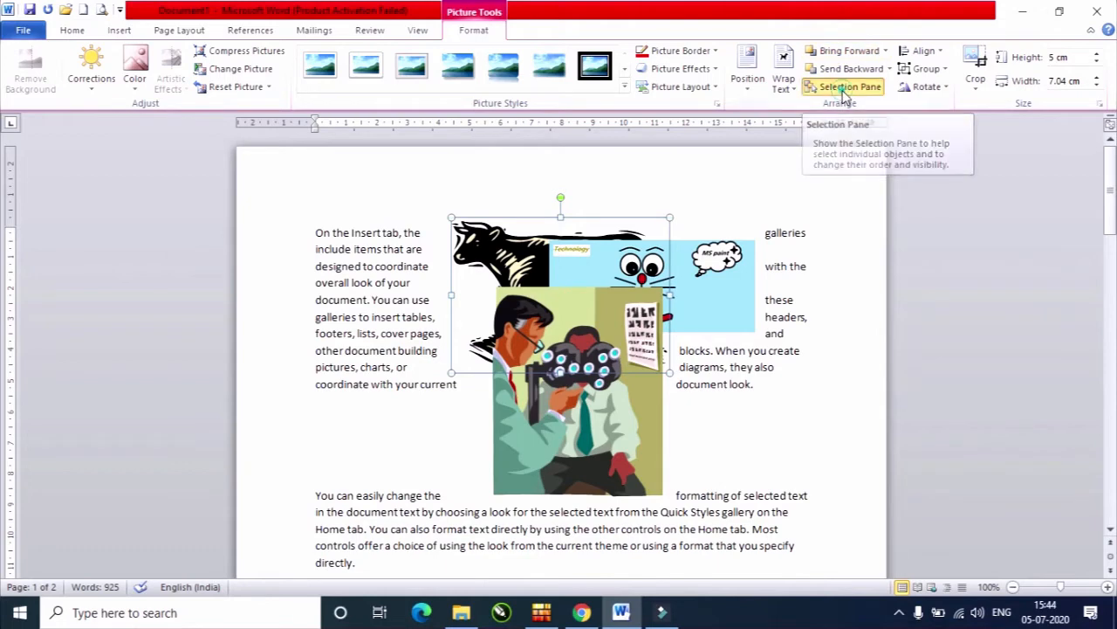
Open the Selection Pane, hide Picture 7, Picture 6 and Picture 8, and make all three visible again
click(845, 91)
click(1103, 195)
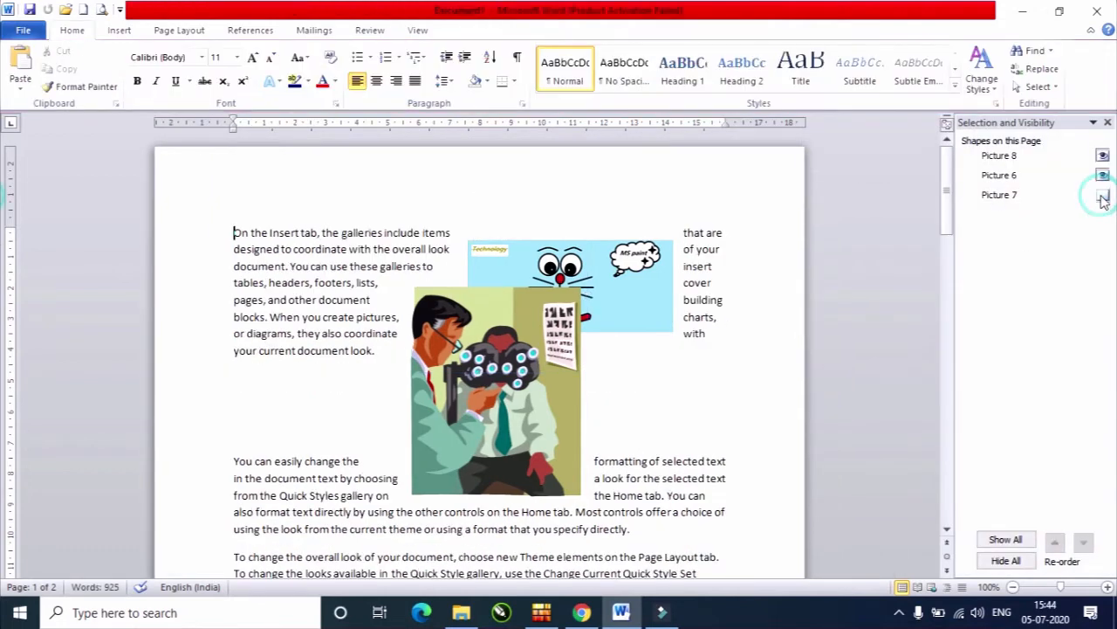
click(1102, 176)
click(1103, 155)
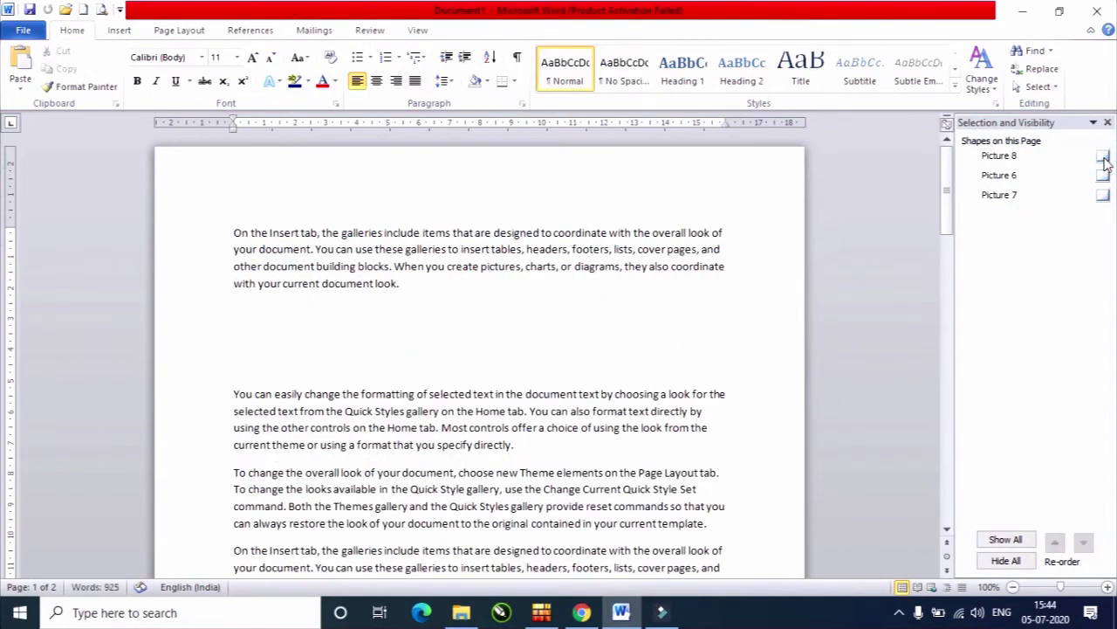
click(1103, 155)
click(1103, 175)
click(1104, 195)
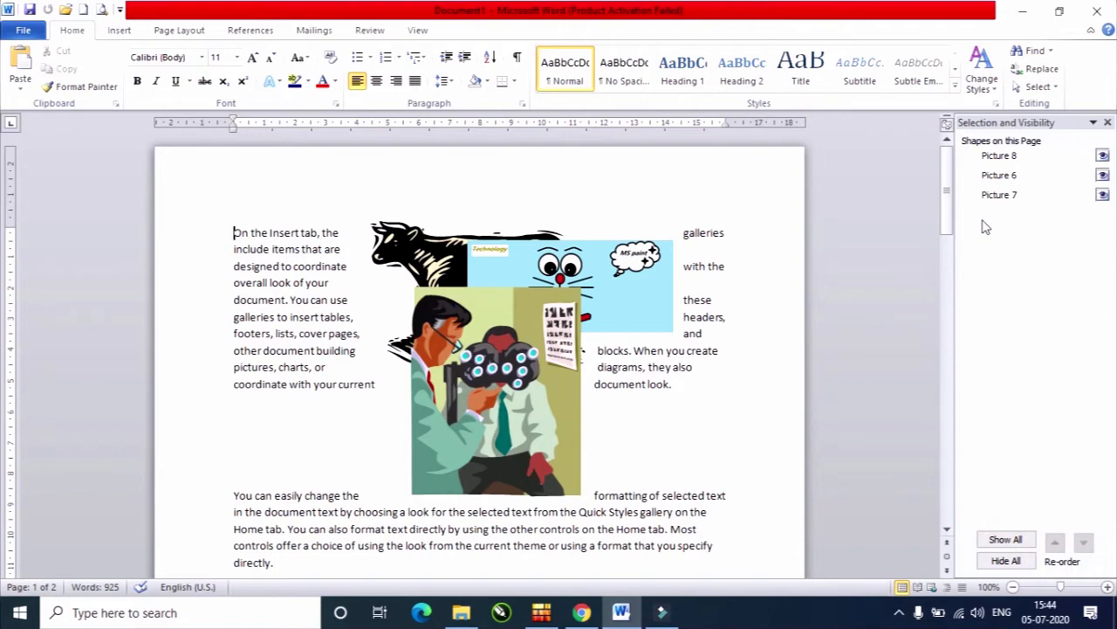
Repeat hiding Picture 7, Picture 6 and Picture 8 one by one, and restore each picture's visibility
click(1103, 195)
click(1102, 175)
click(1103, 156)
click(1102, 155)
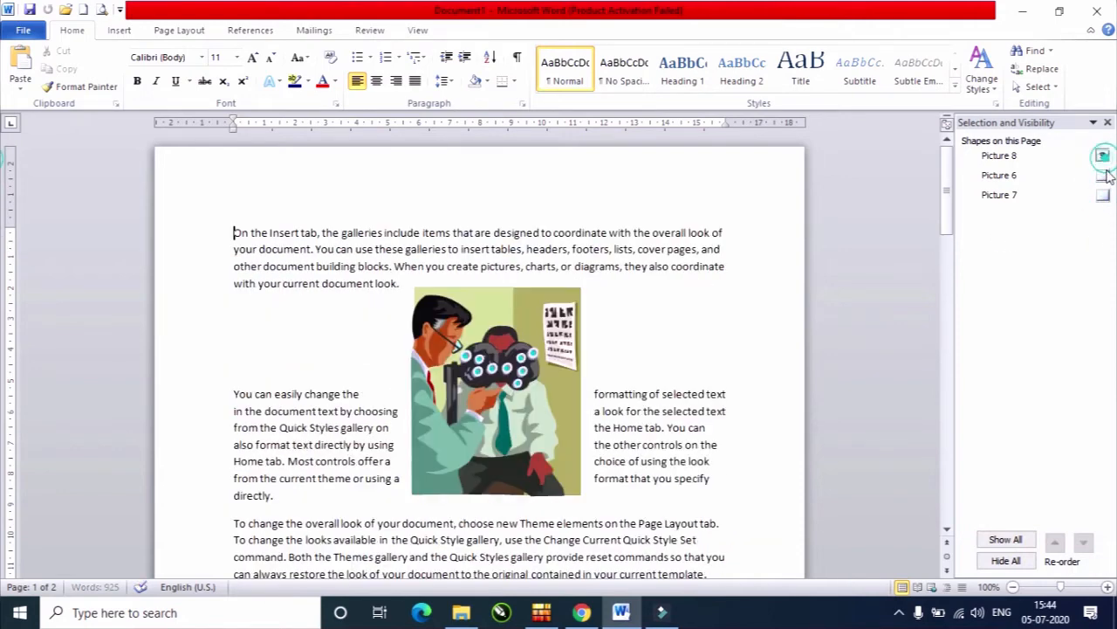
click(1103, 176)
click(1103, 195)
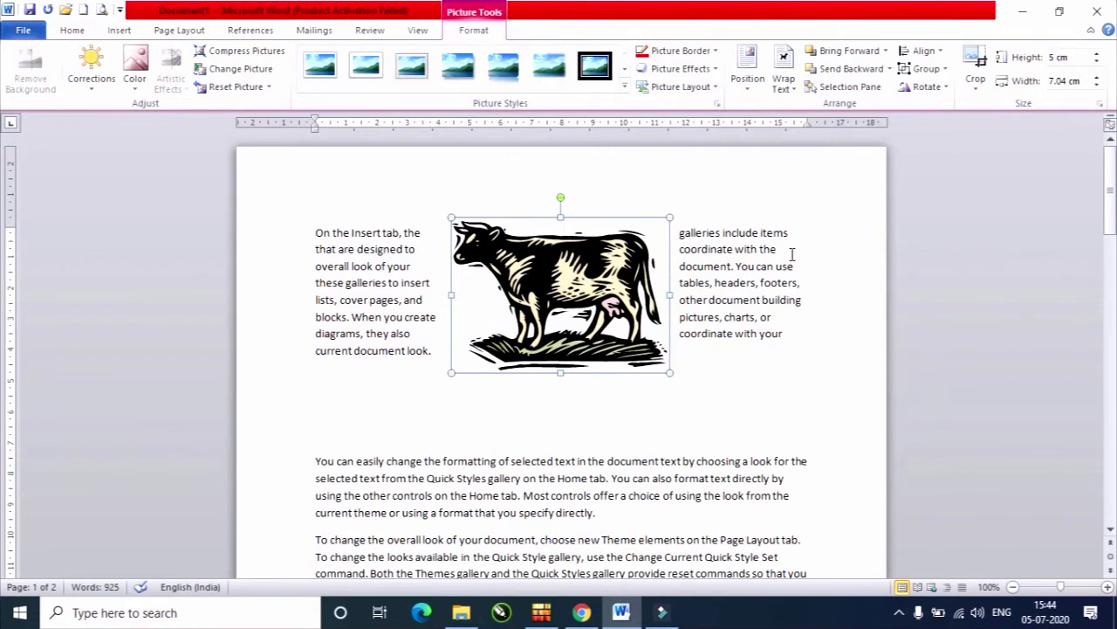
Move the cow clip art down across the second and third text paragraphs and set its text wrapping to Through
drag(585, 280, 574, 474)
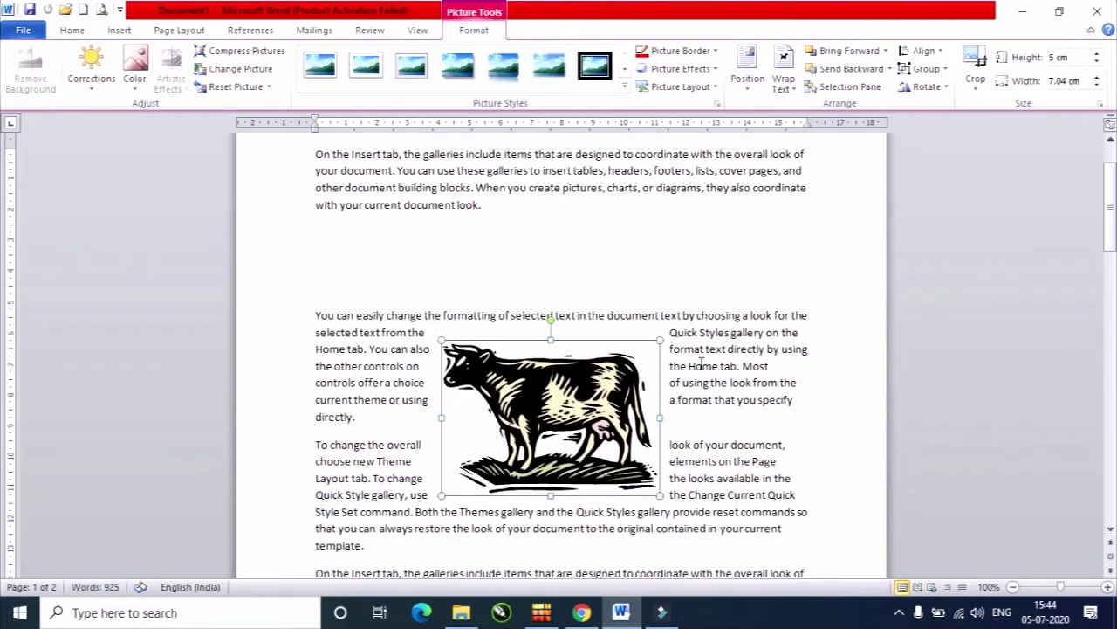
click(783, 77)
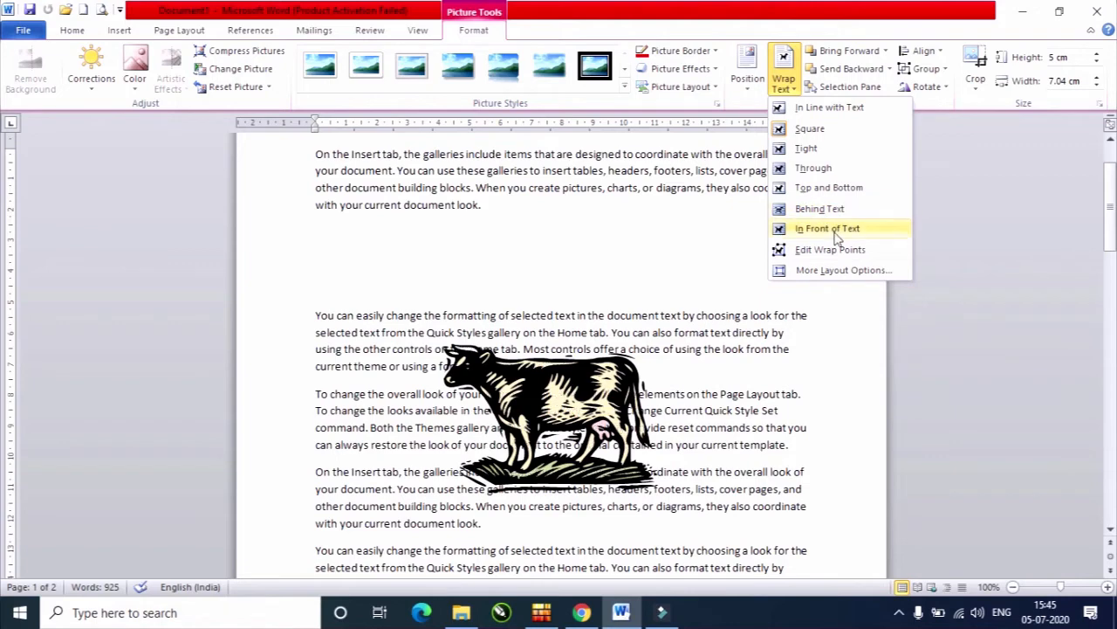
click(816, 168)
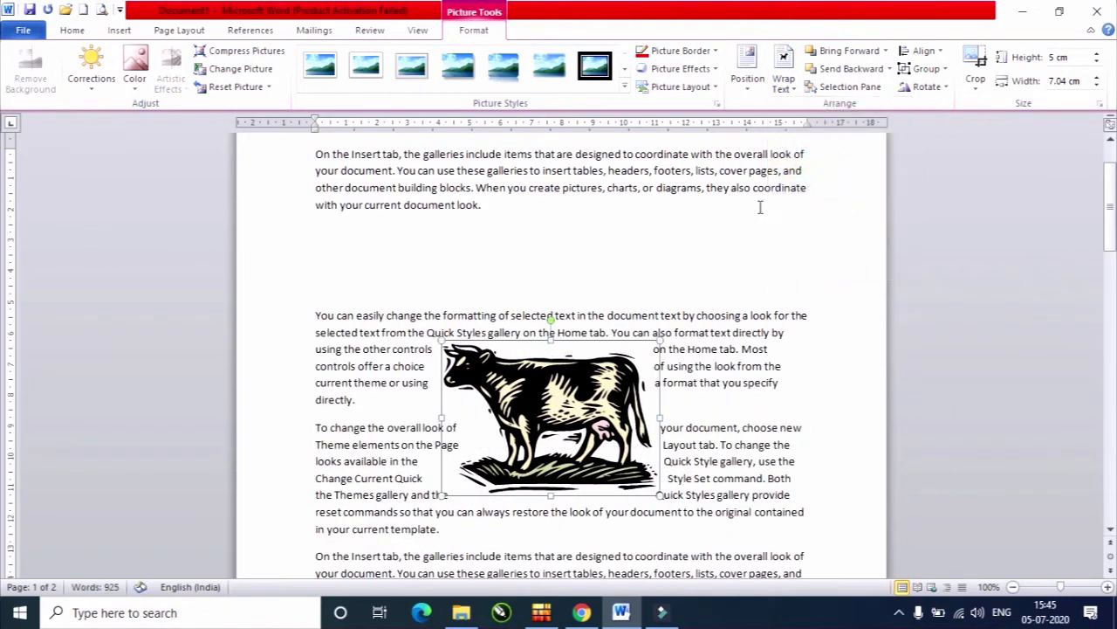
Delete two of the empty paragraphs between the first and second text paragraphs
click(360, 248)
key(Delete)
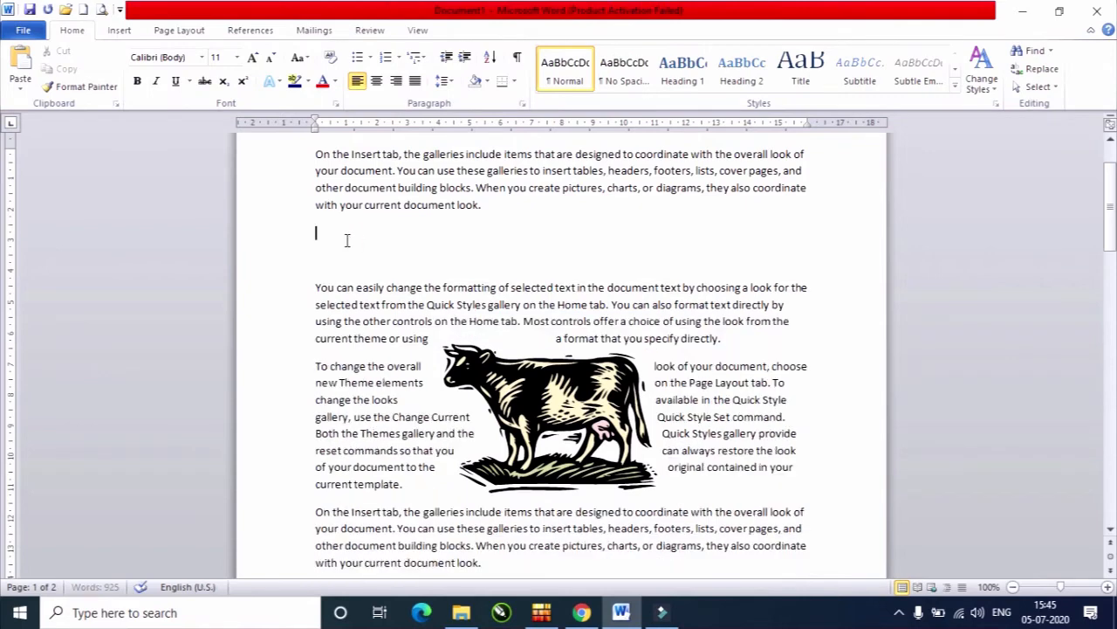
key(Delete)
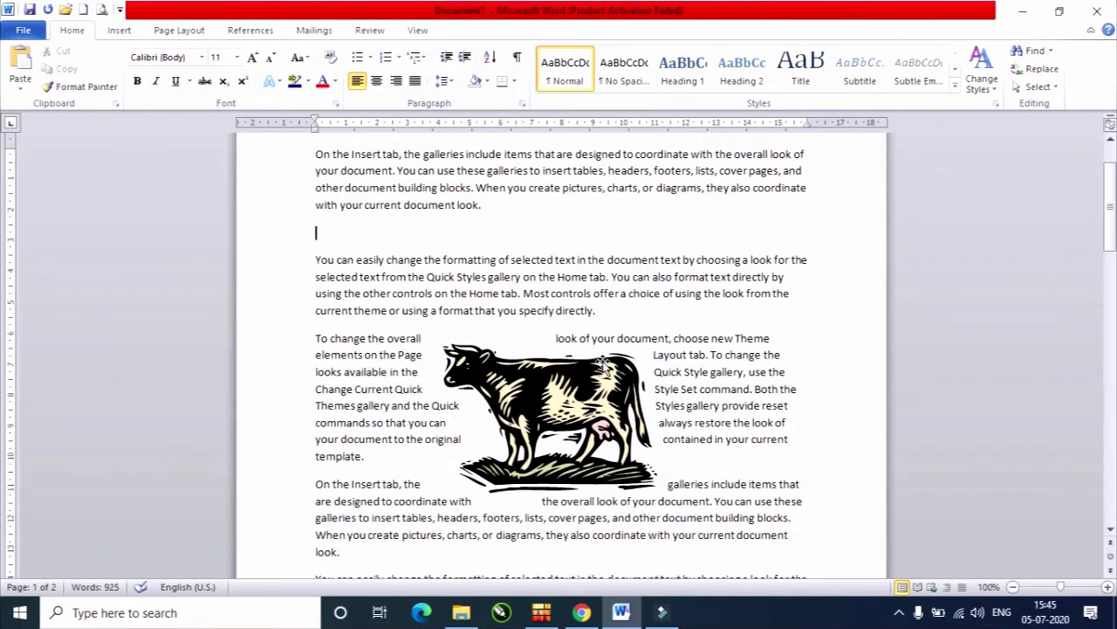
Set the cow clip art's text wrapping to Square
click(562, 398)
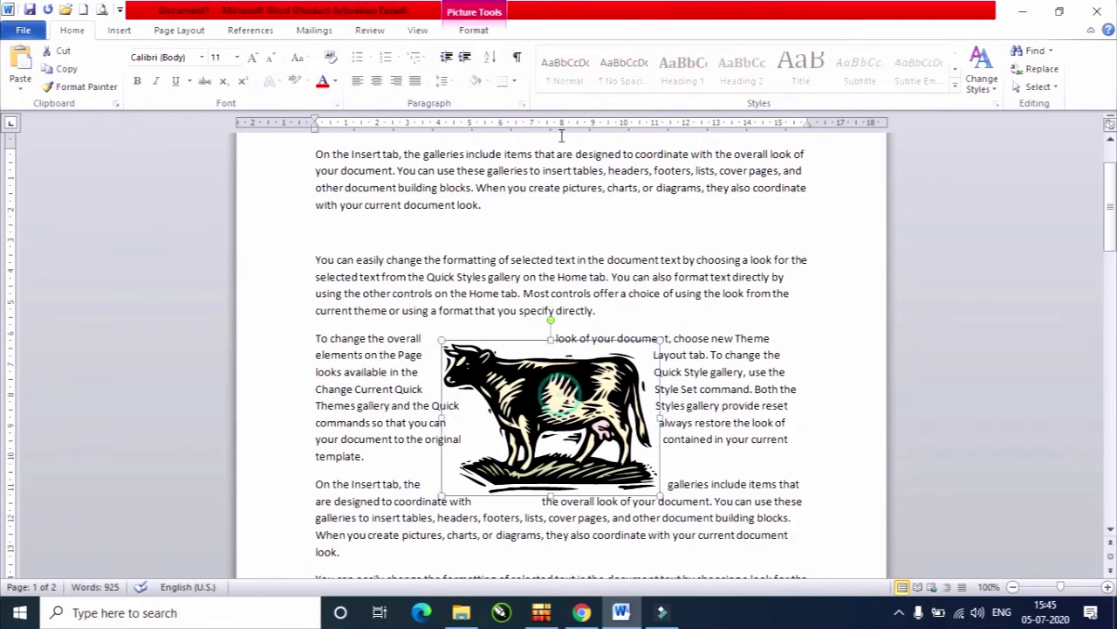
click(474, 30)
click(783, 74)
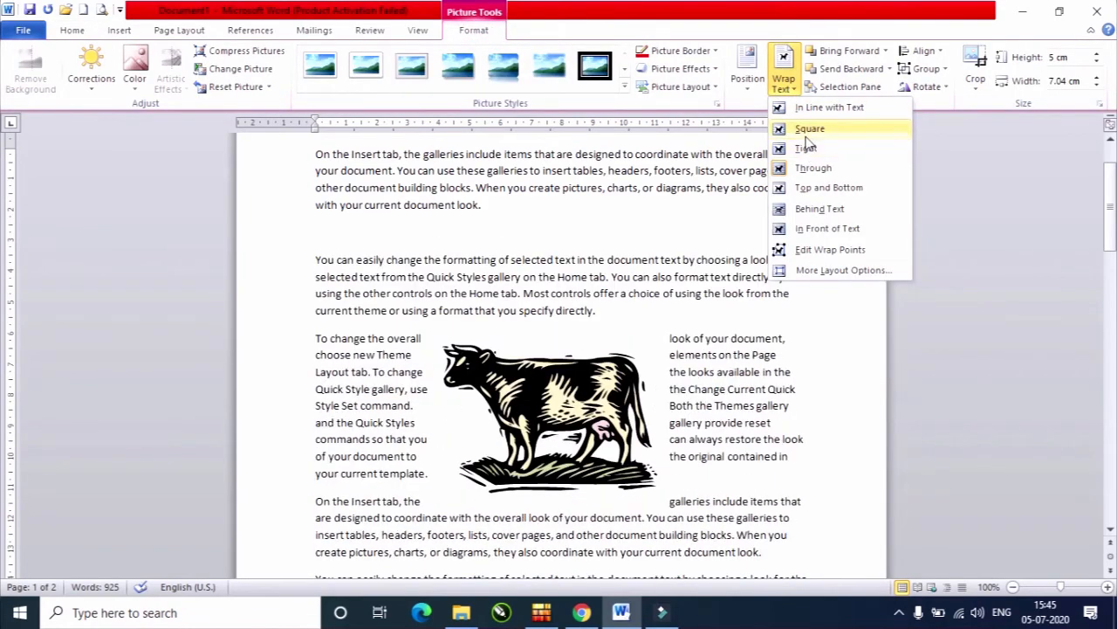
click(805, 128)
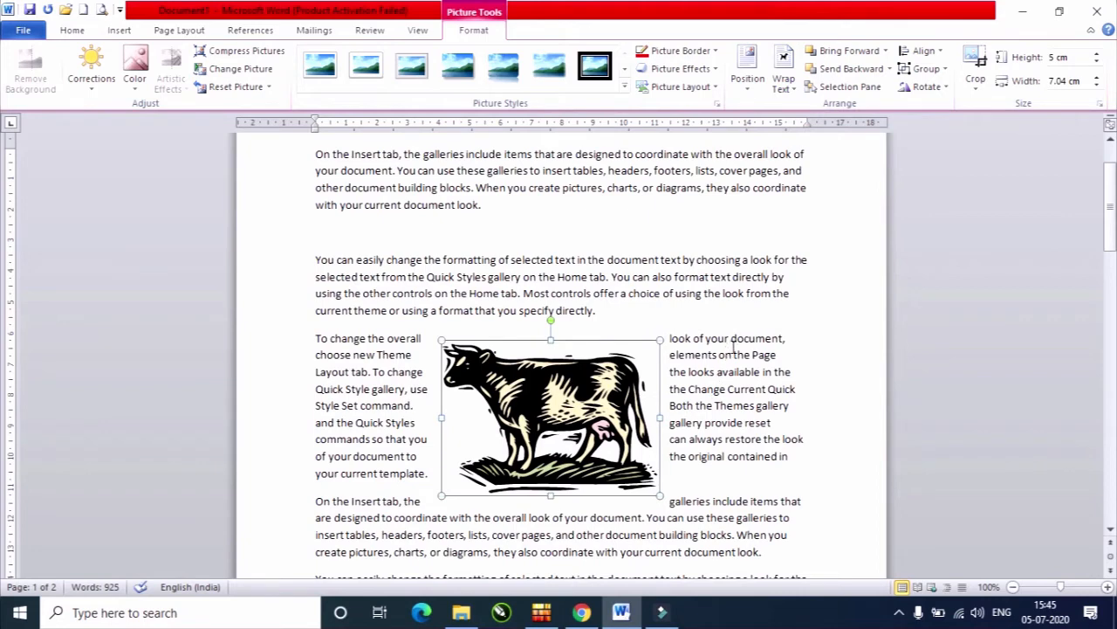
Align the cow clip art to the left and top of the page margins
click(924, 50)
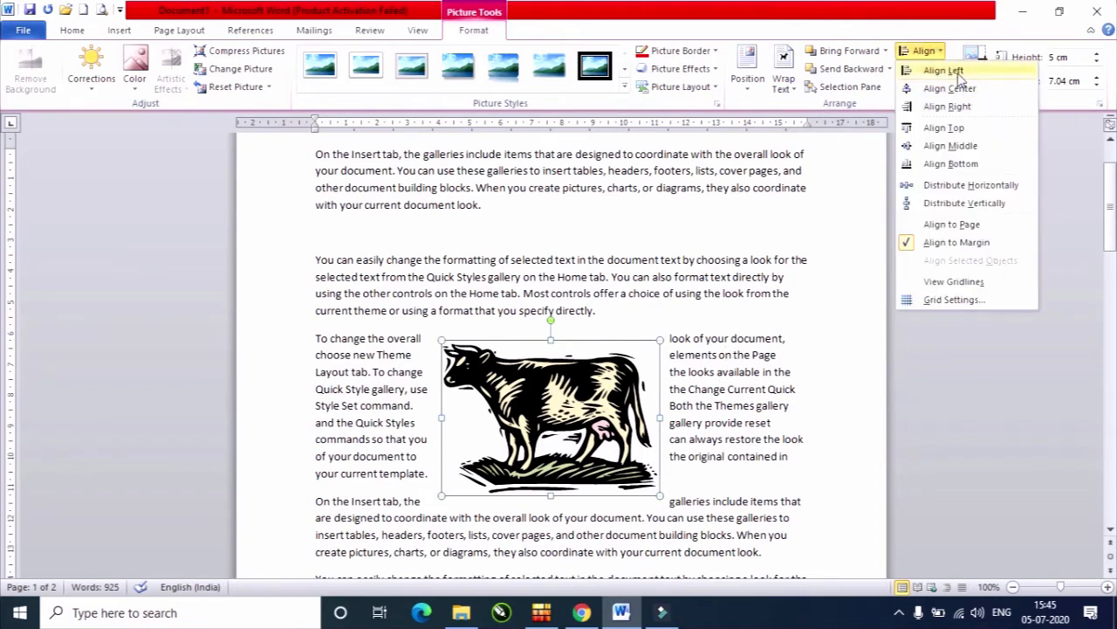
click(951, 71)
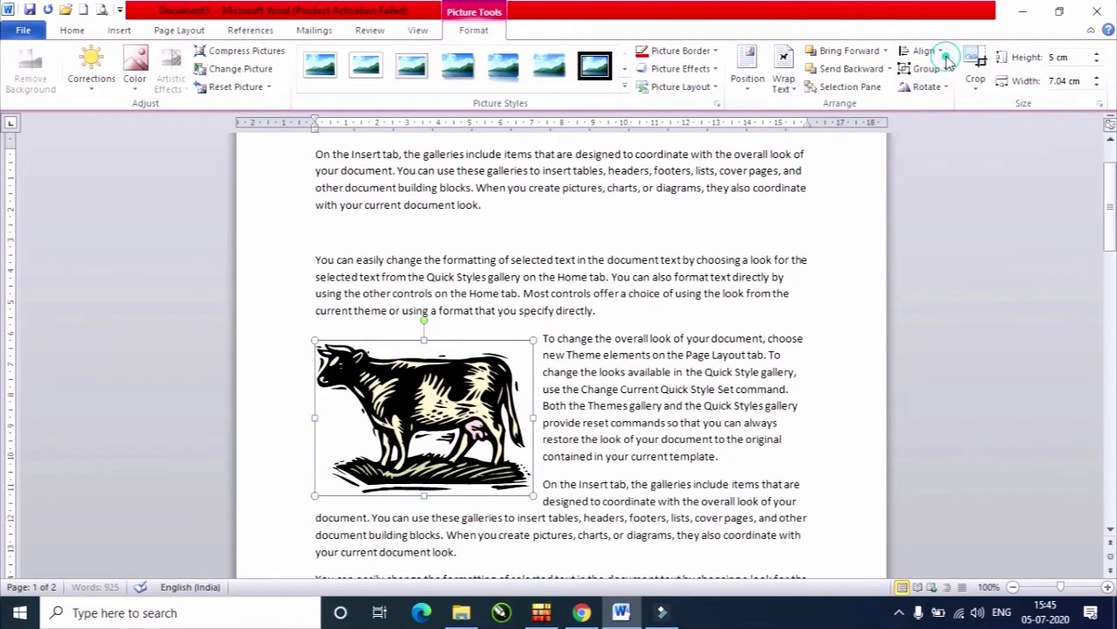
click(942, 50)
click(965, 128)
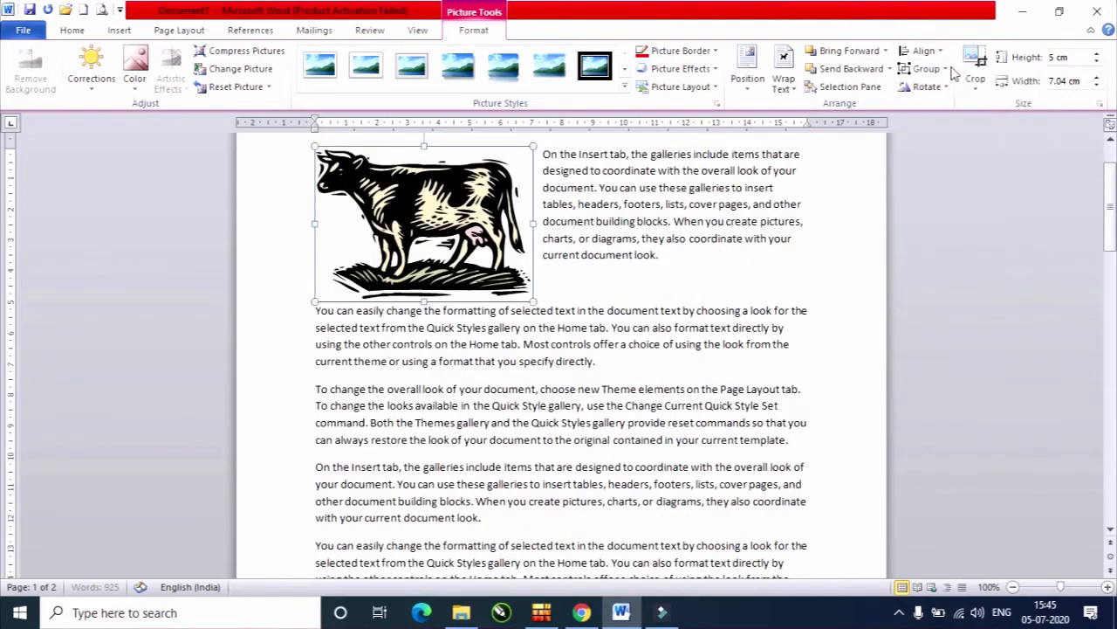
Set the cow clip art's alignment reference to Align to Page
click(748, 70)
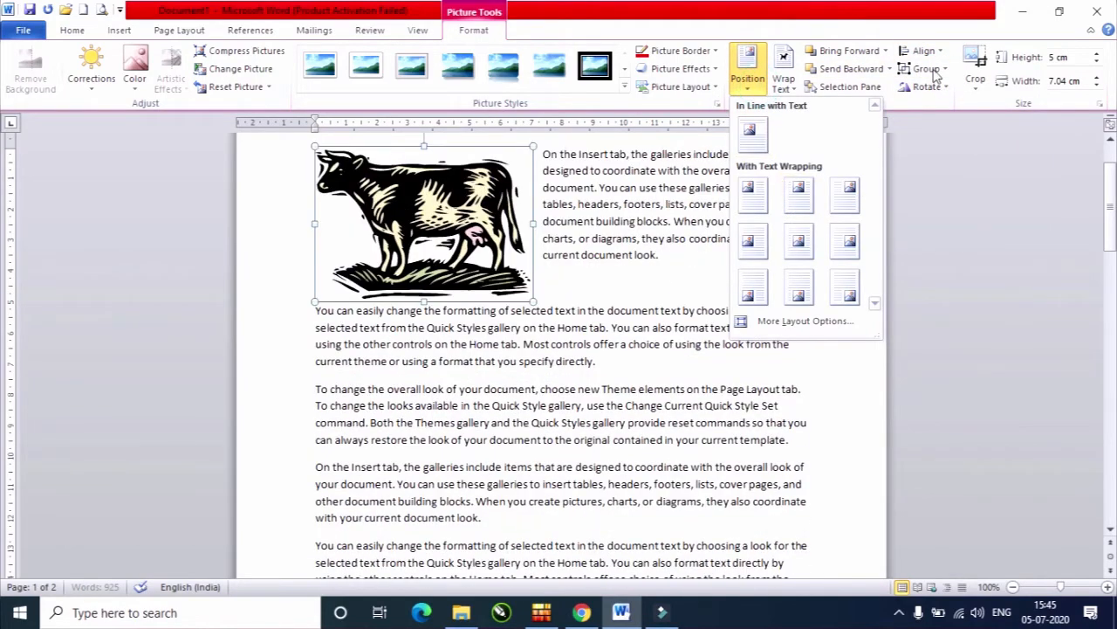
click(943, 52)
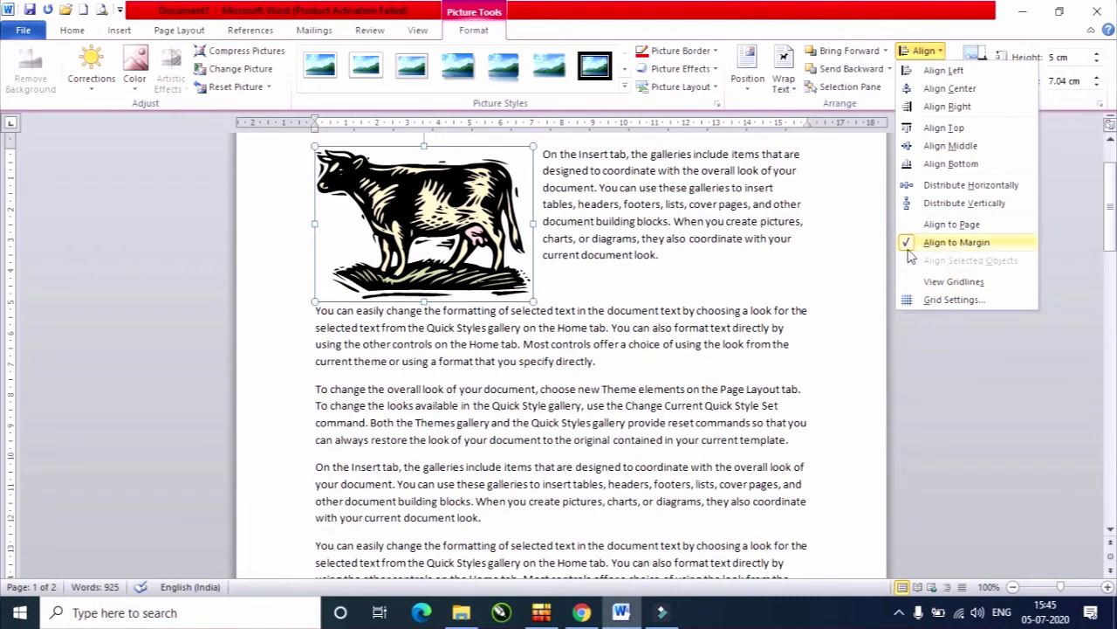
click(960, 224)
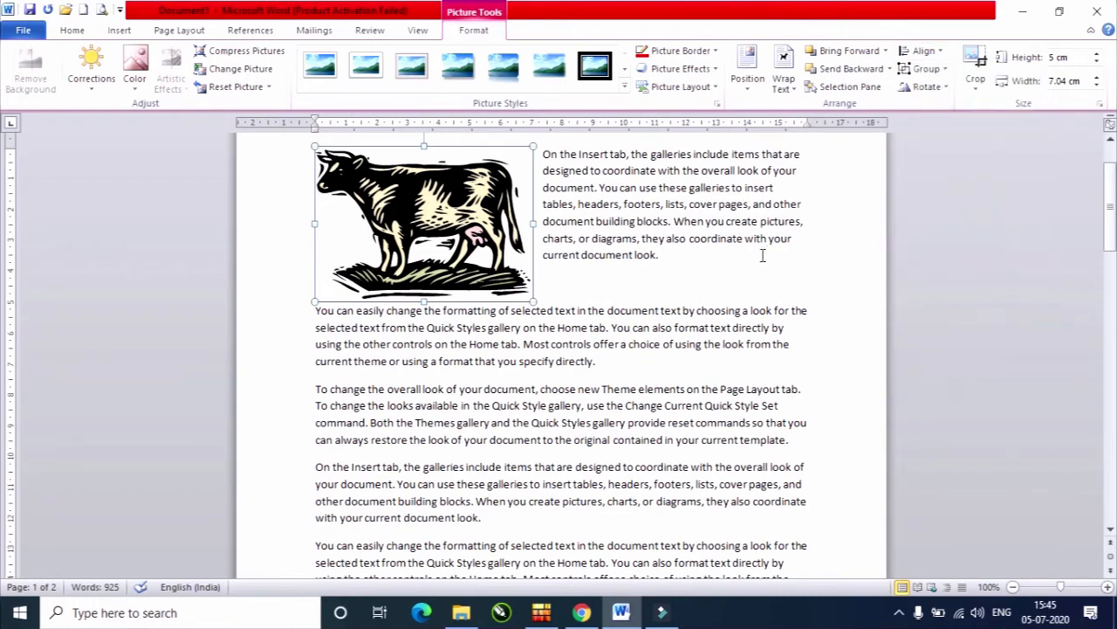
scroll(689, 261, up, 2)
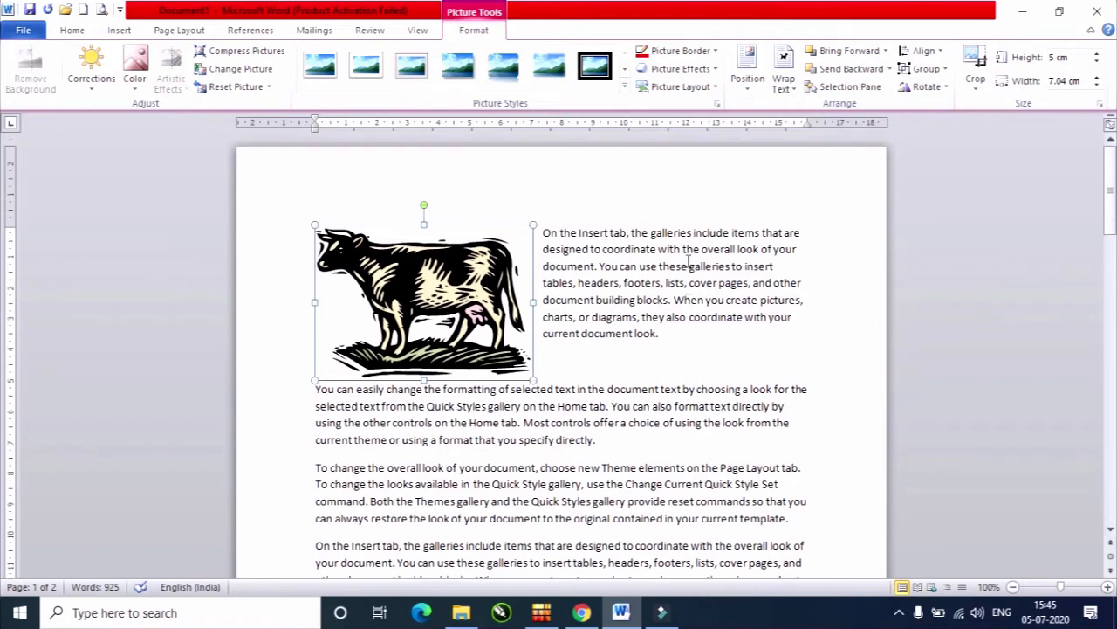
Ungroup the cow clip art by converting it to a Microsoft Office drawing object
click(927, 69)
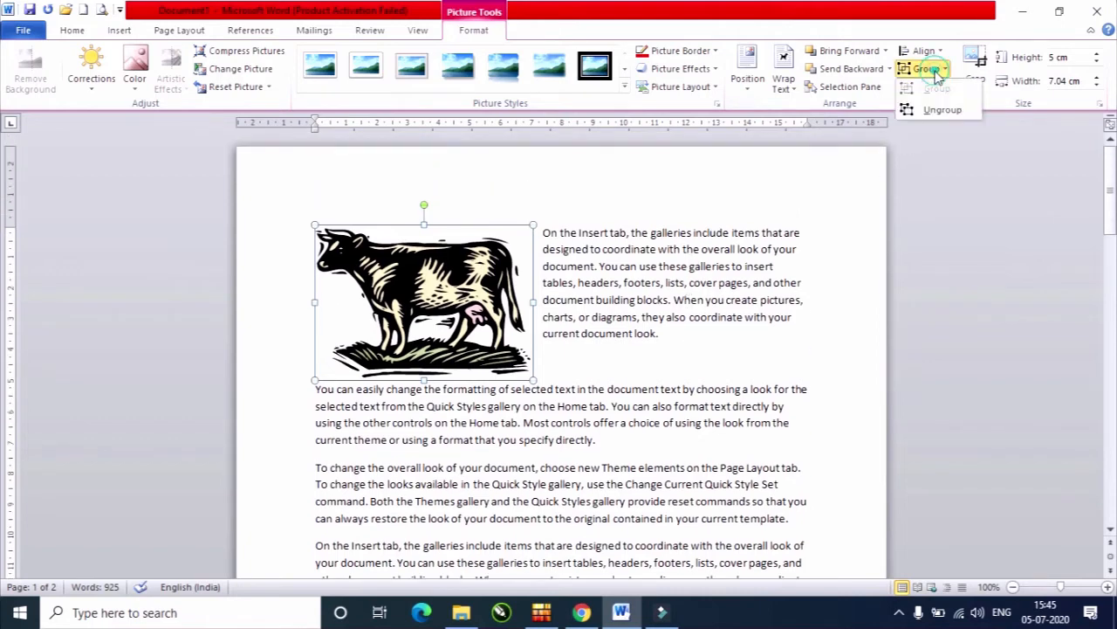
click(939, 111)
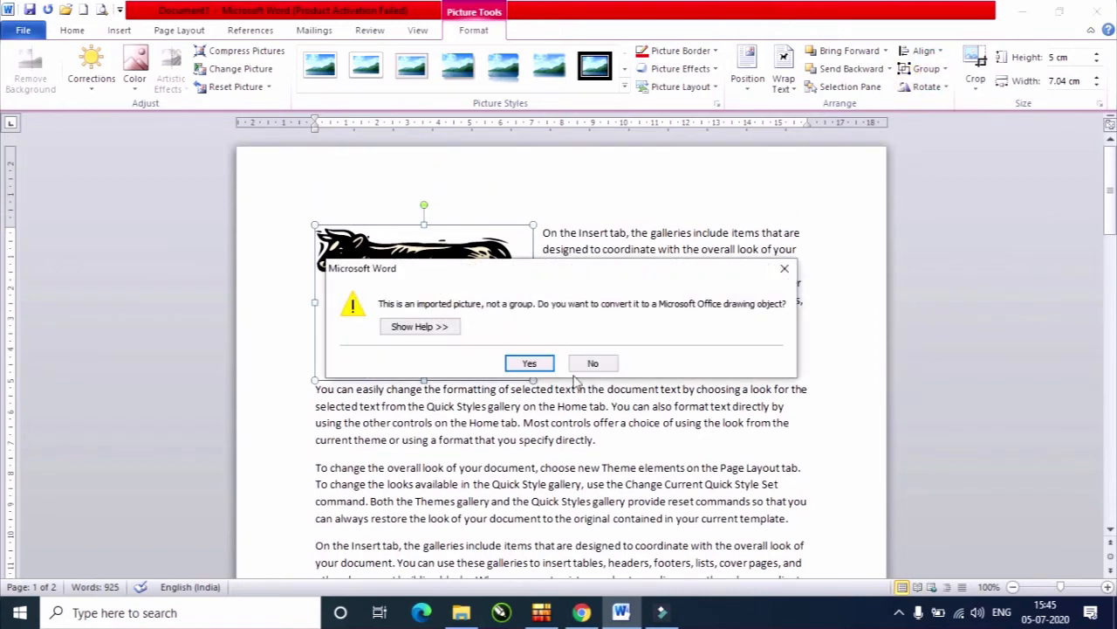
click(529, 361)
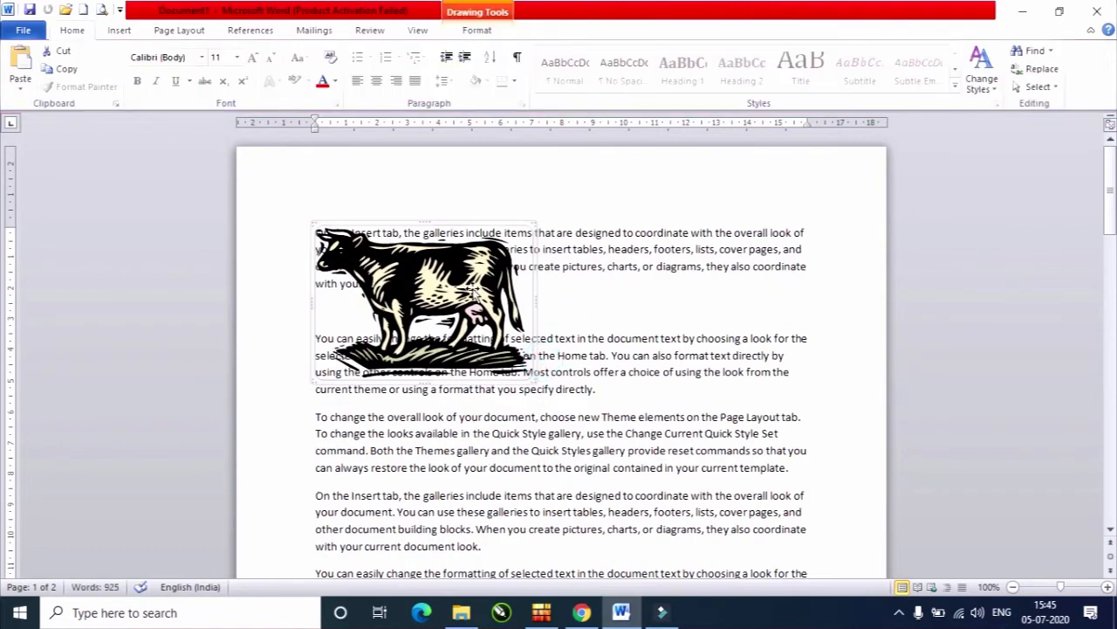
Move individual pieces of the ungrouped cow drawing around within its frame
click(495, 312)
drag(482, 308, 374, 316)
drag(426, 287, 458, 379)
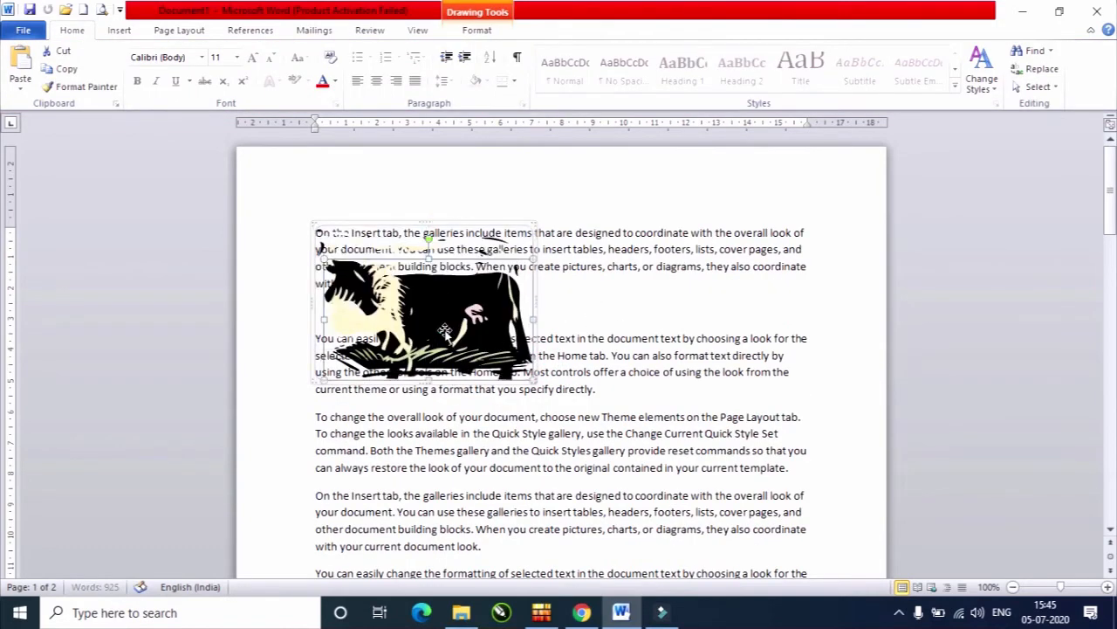
drag(446, 329, 455, 284)
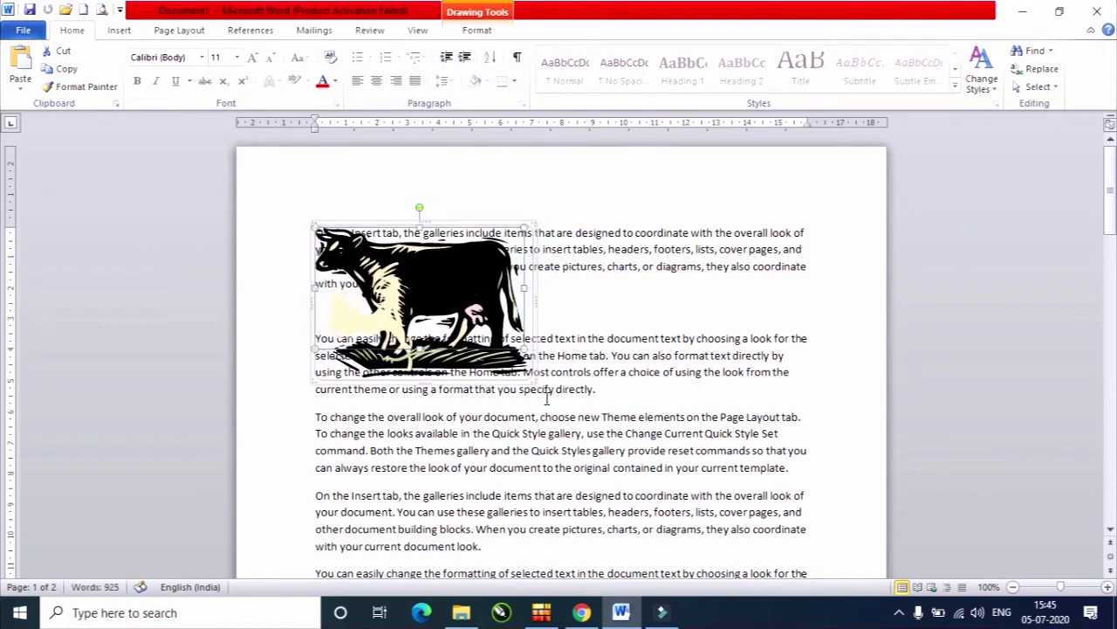
drag(367, 317, 388, 299)
Delete the cow's black body piece and a piece of the grass from the drawing
click(437, 282)
key(Delete)
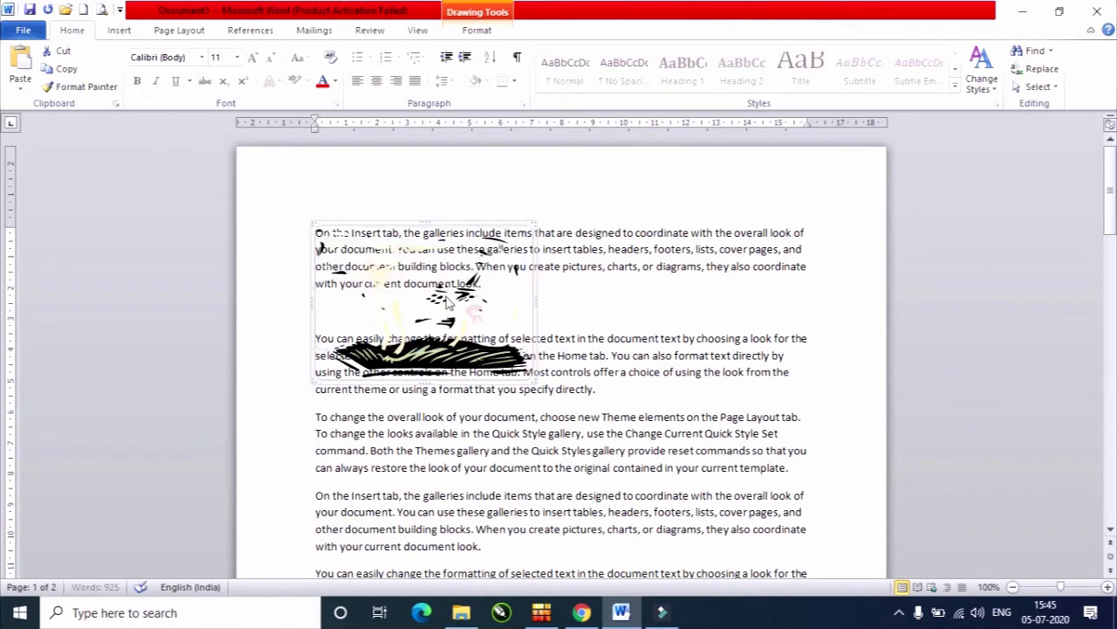
click(491, 306)
click(463, 345)
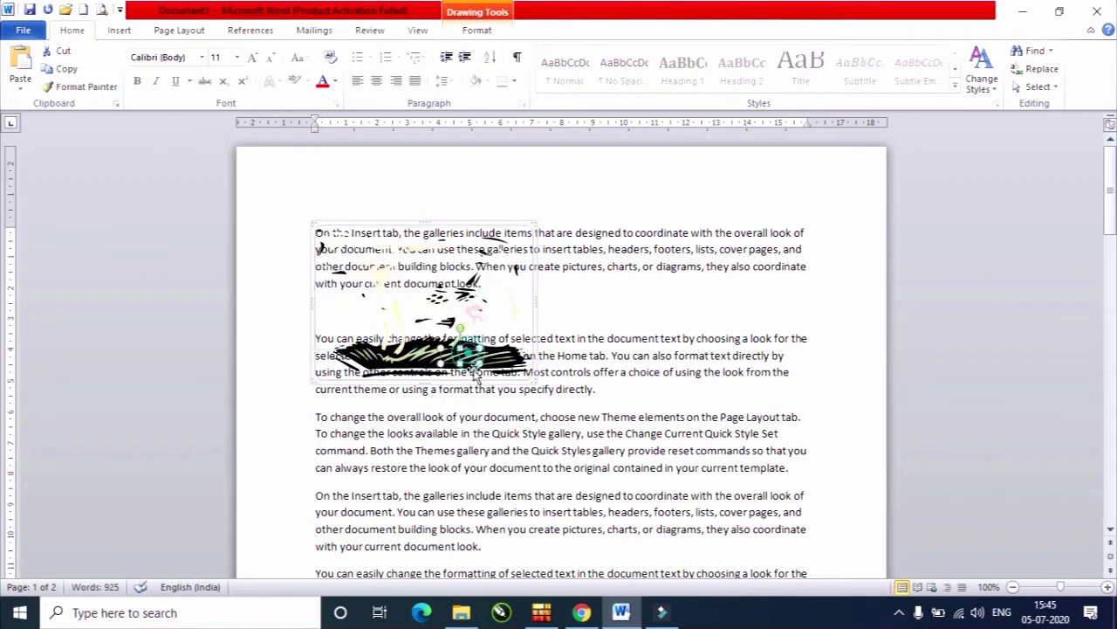
key(Delete)
Undo the piece deletions, the piece moves and the ungrouping of the cow clip art
key(ctrl+z)
key(ctrl+z)
key(ctrl+z)
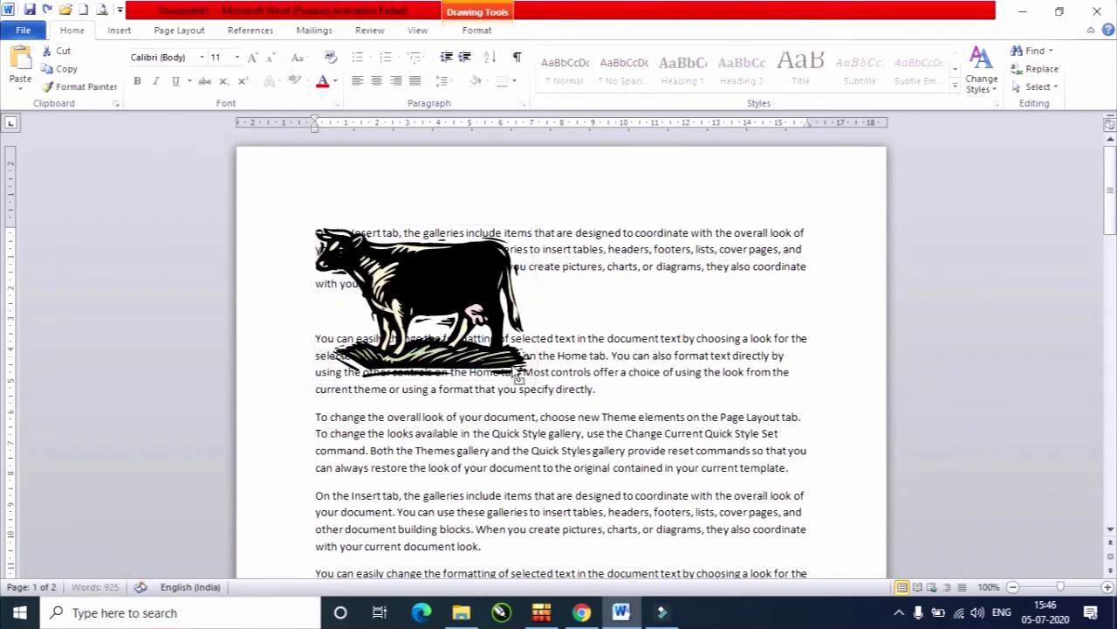
key(ctrl+z)
key(ctrl+z)
key(ctrl+z)
key(ctrl+z)
key(ctrl+z)
key(ctrl+z)
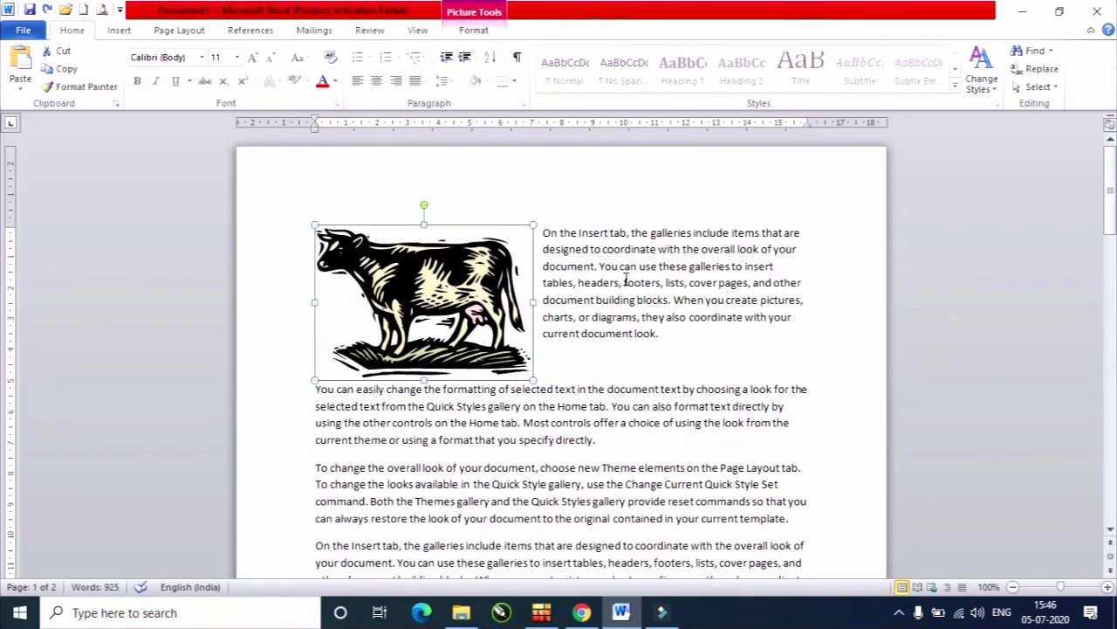
Preview the Rotate Right 90° option on the cow clip art without applying it
click(655, 252)
click(449, 253)
click(477, 32)
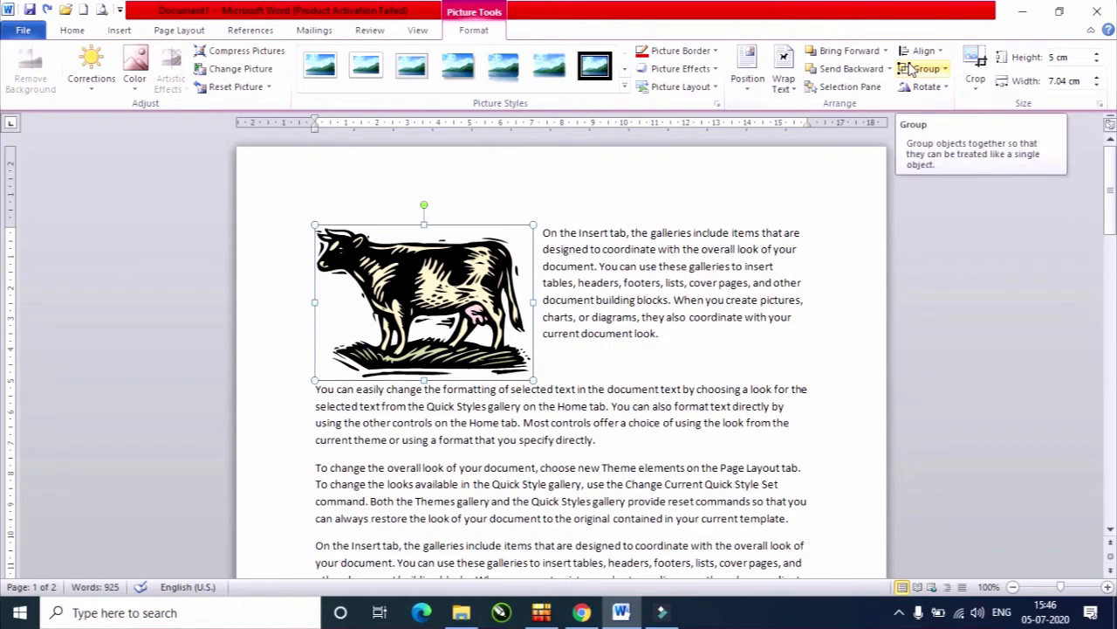
click(939, 87)
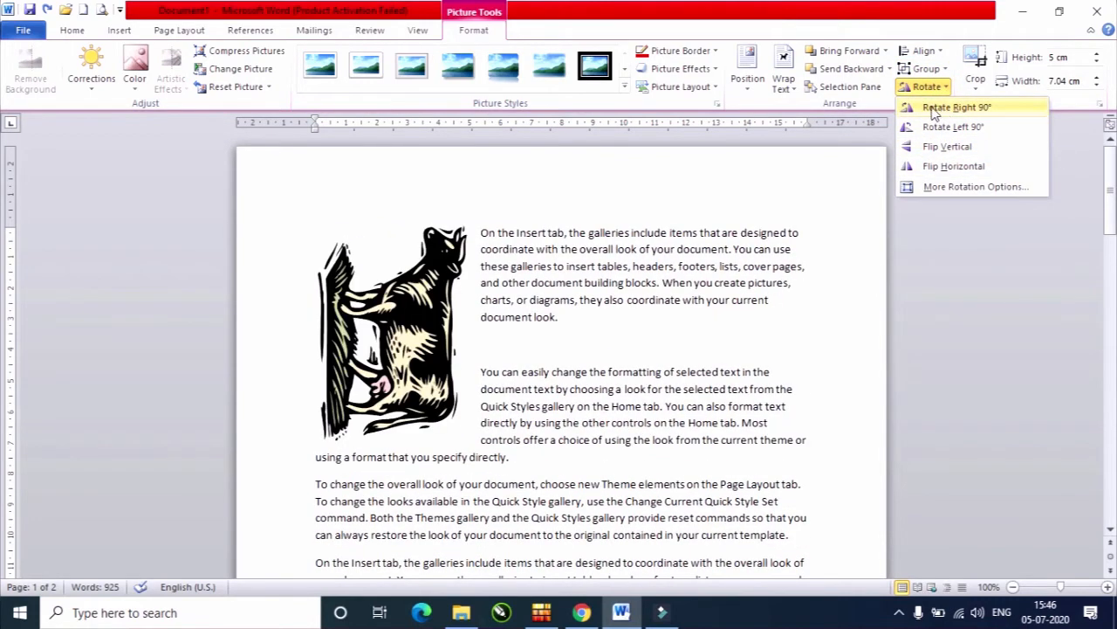
click(665, 291)
Crop the grass off the bottom of the cow clip art to a height of about 3.92 cm
click(976, 83)
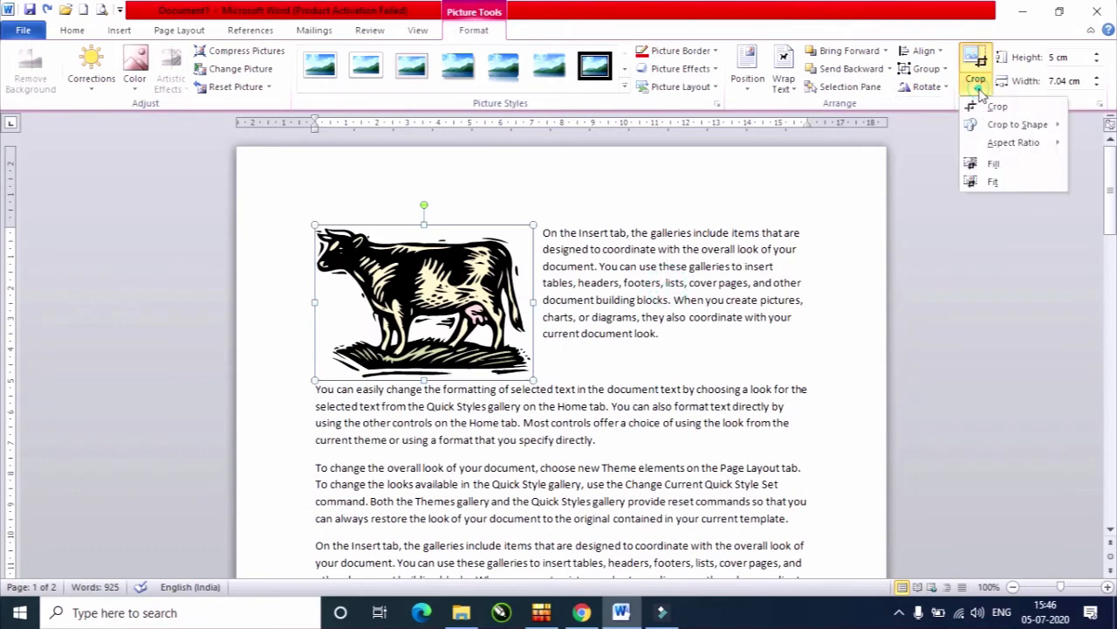
click(993, 108)
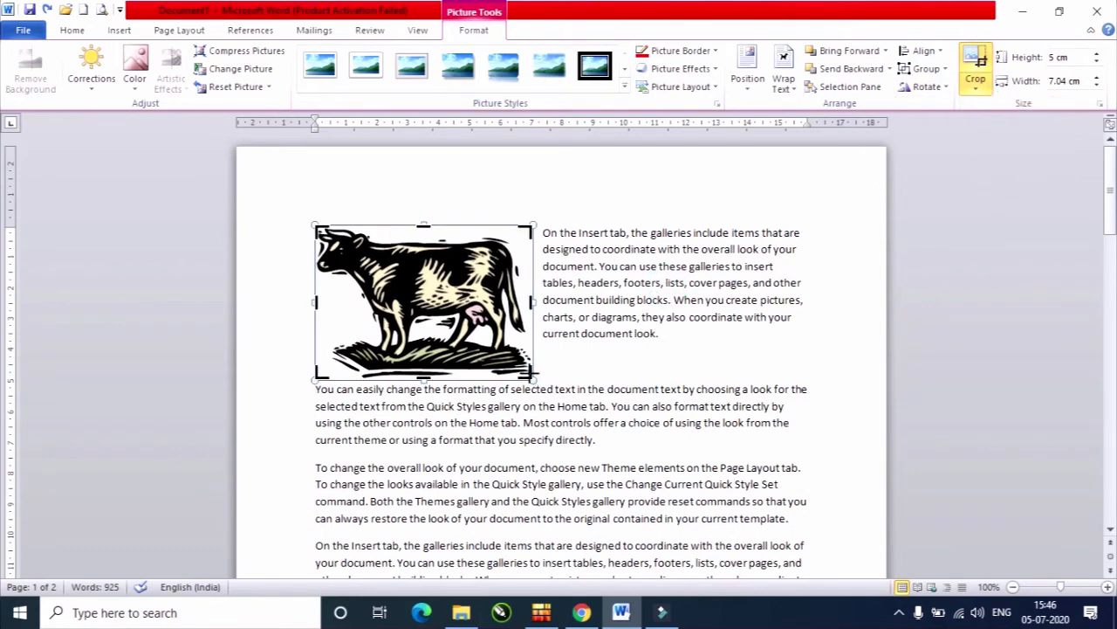
drag(529, 372, 529, 347)
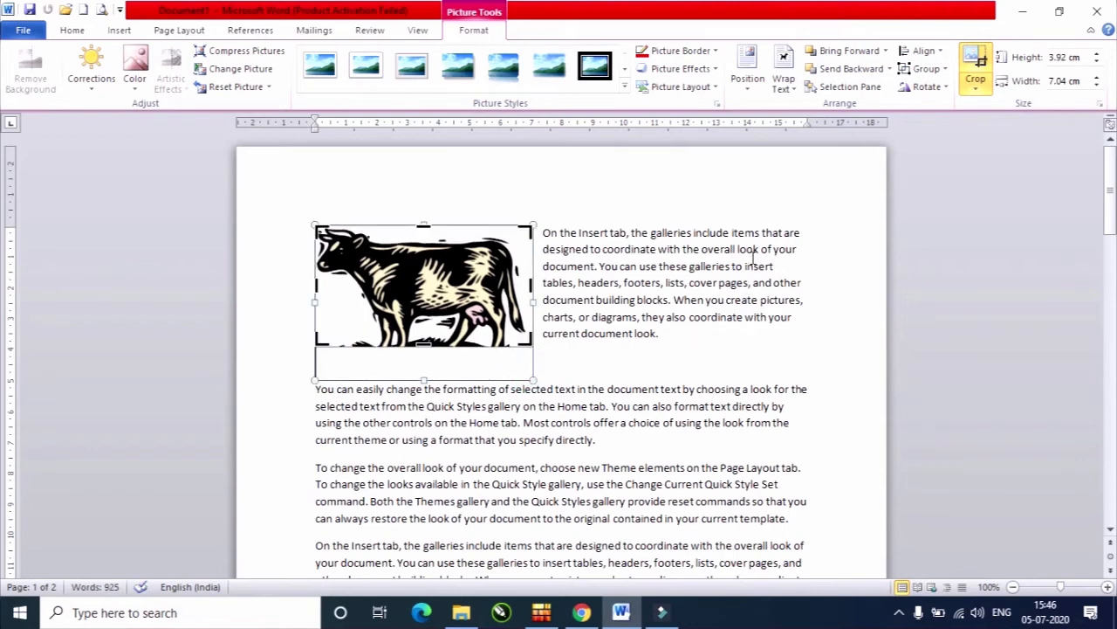
click(668, 258)
Enlarge the cropped cow clip art to about 4.48 cm high and 8.04 cm wide
click(489, 279)
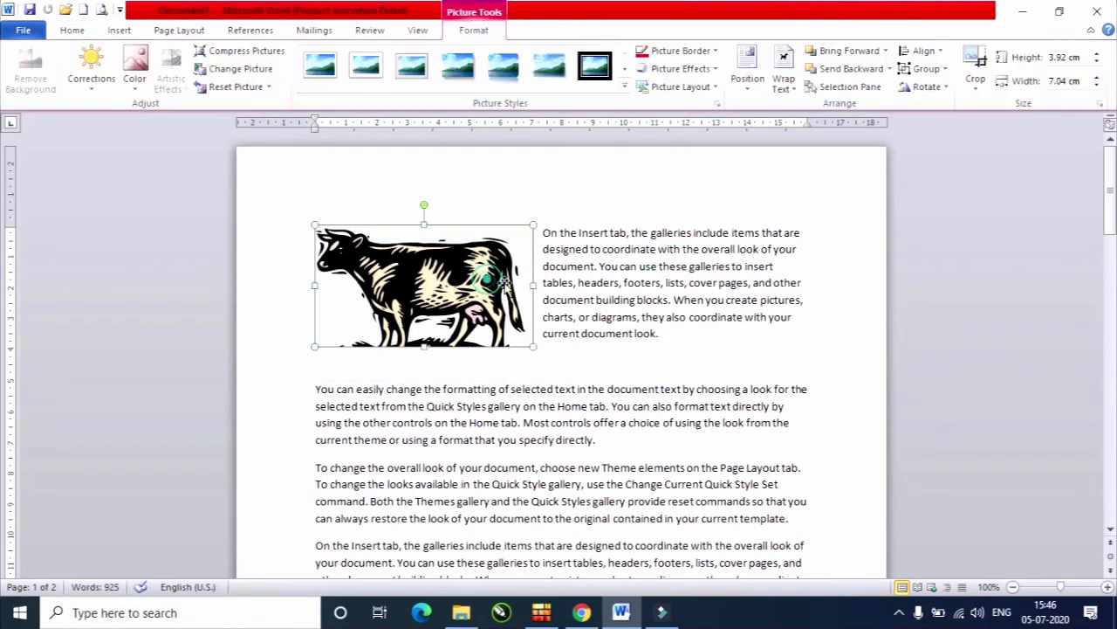
click(1098, 54)
click(1098, 54)
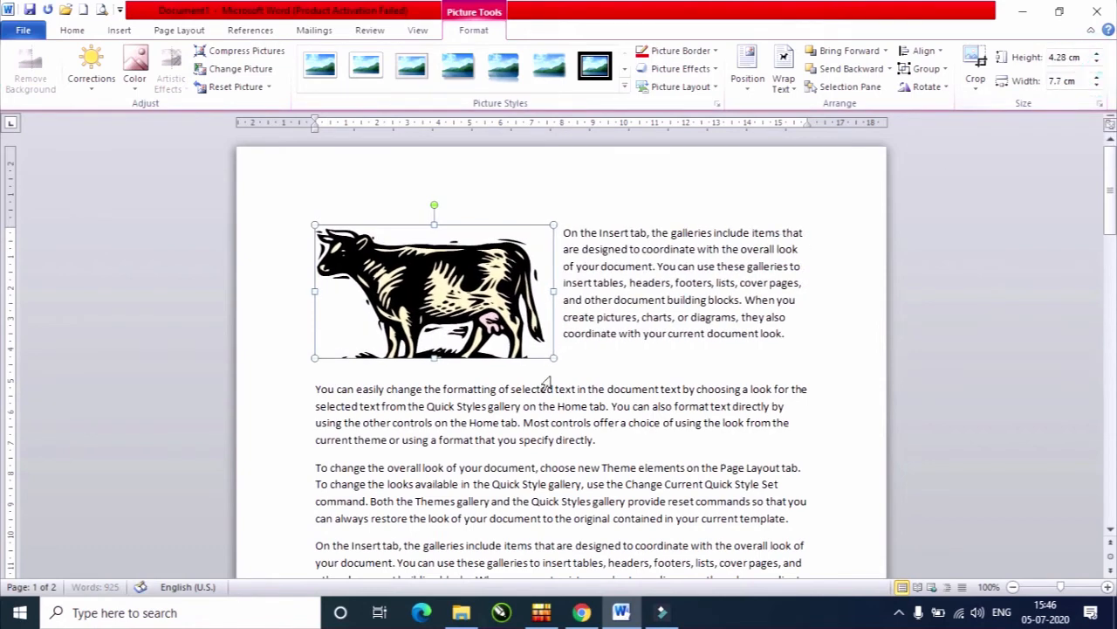
mouse_move(557, 361)
mouse_down()
mouse_move(632, 401)
mouse_move(564, 363)
mouse_up()
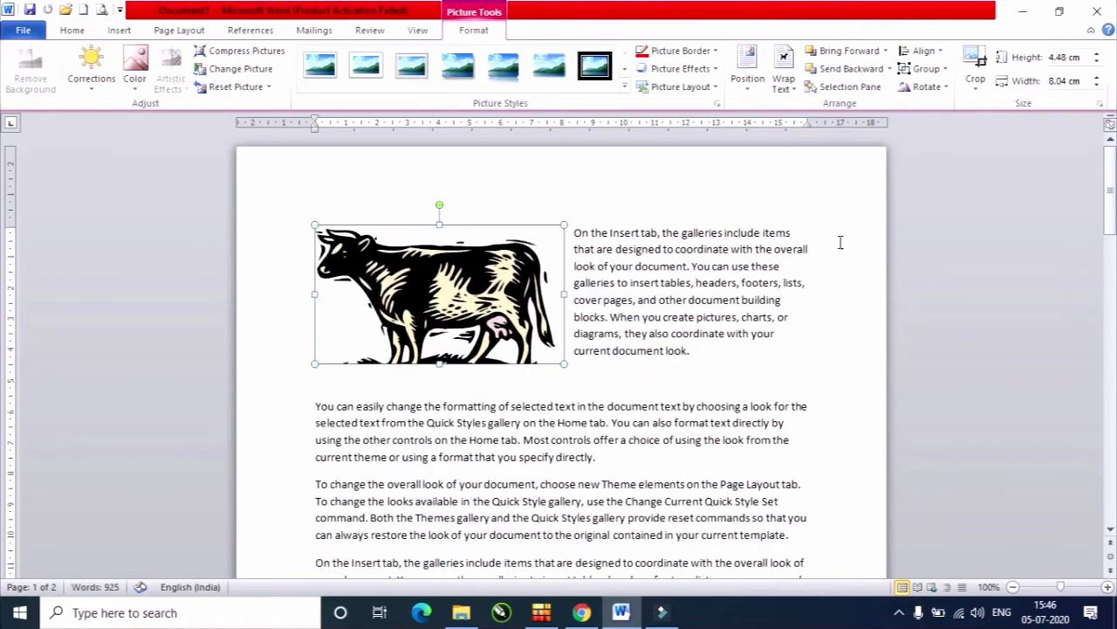
Apply the black double frame picture style to the cow clip art
click(102, 32)
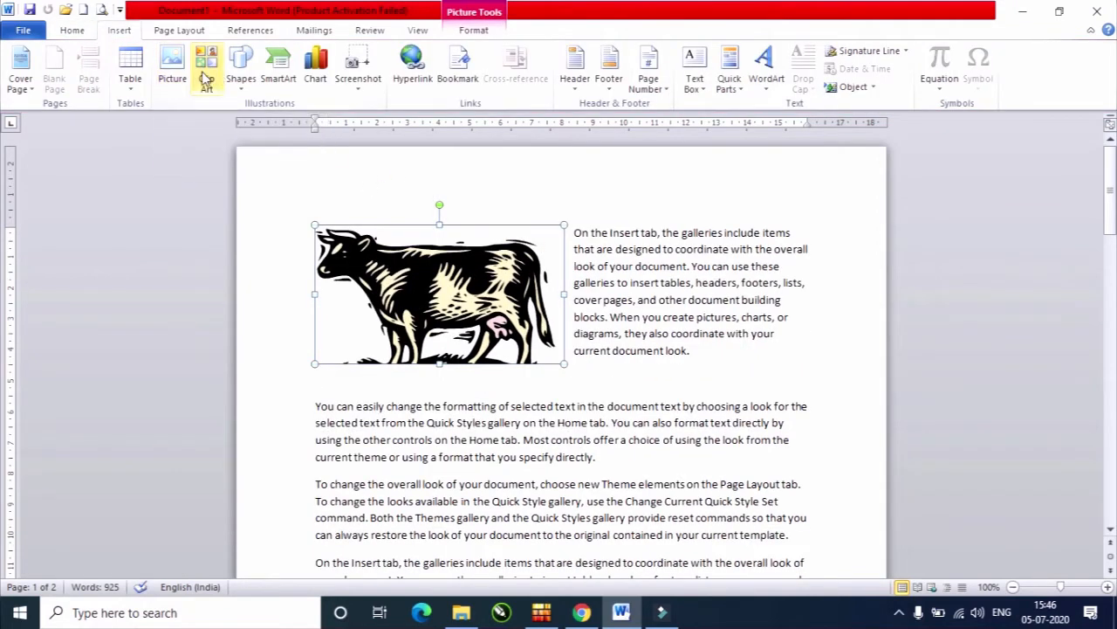
click(485, 32)
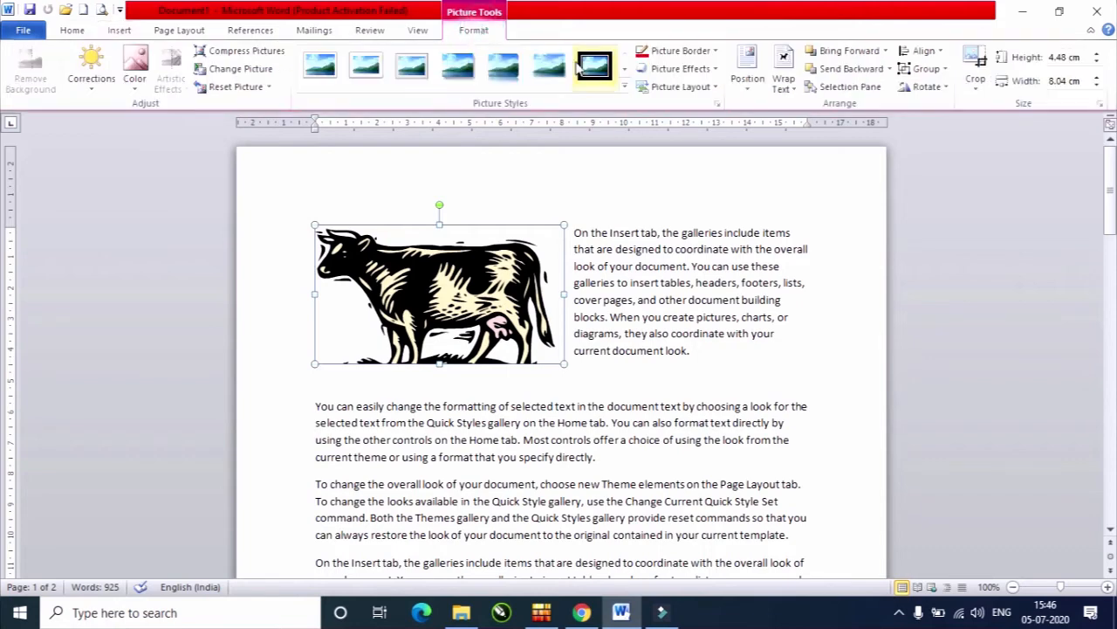
click(606, 79)
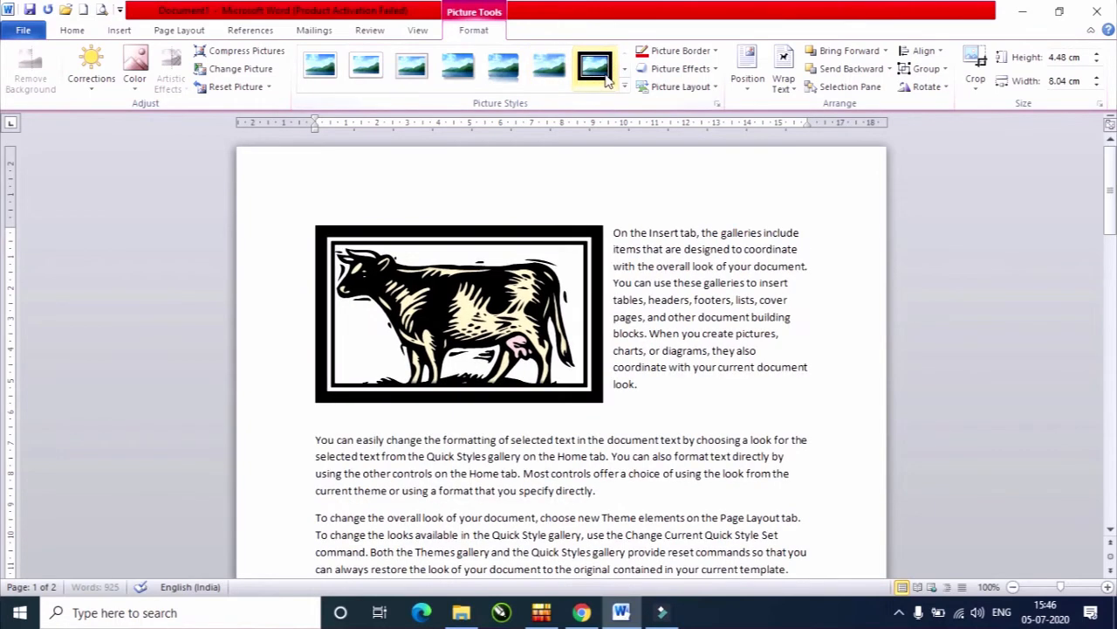
click(660, 300)
click(447, 288)
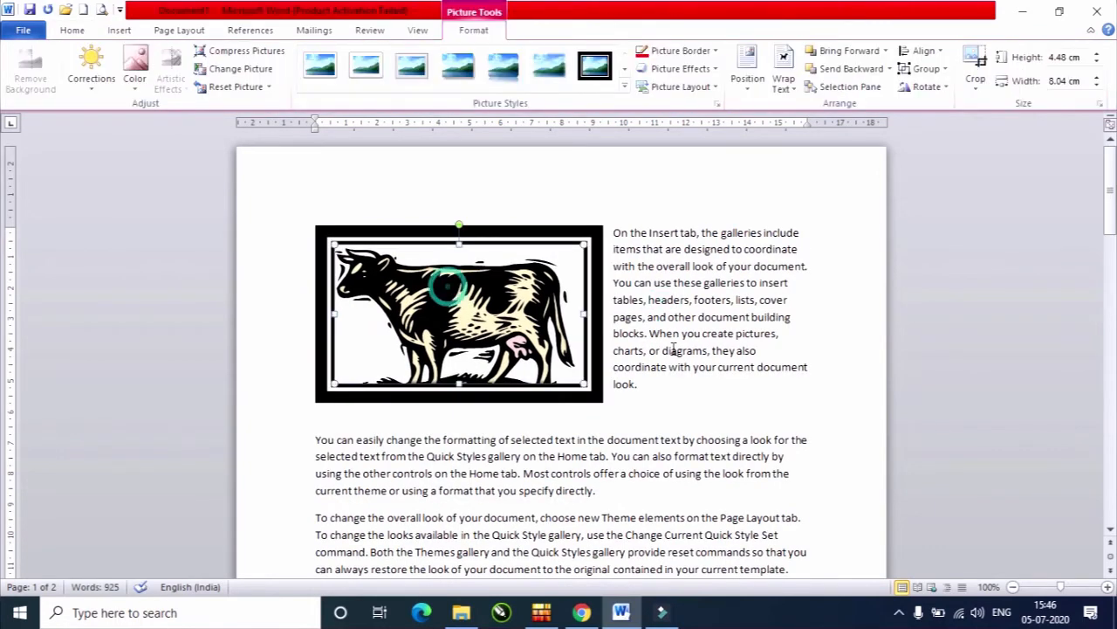
Draw a smiley face shape about 4.42 cm high and 4.82 cm wide over the paragraphs below the cow picture
click(687, 350)
click(113, 31)
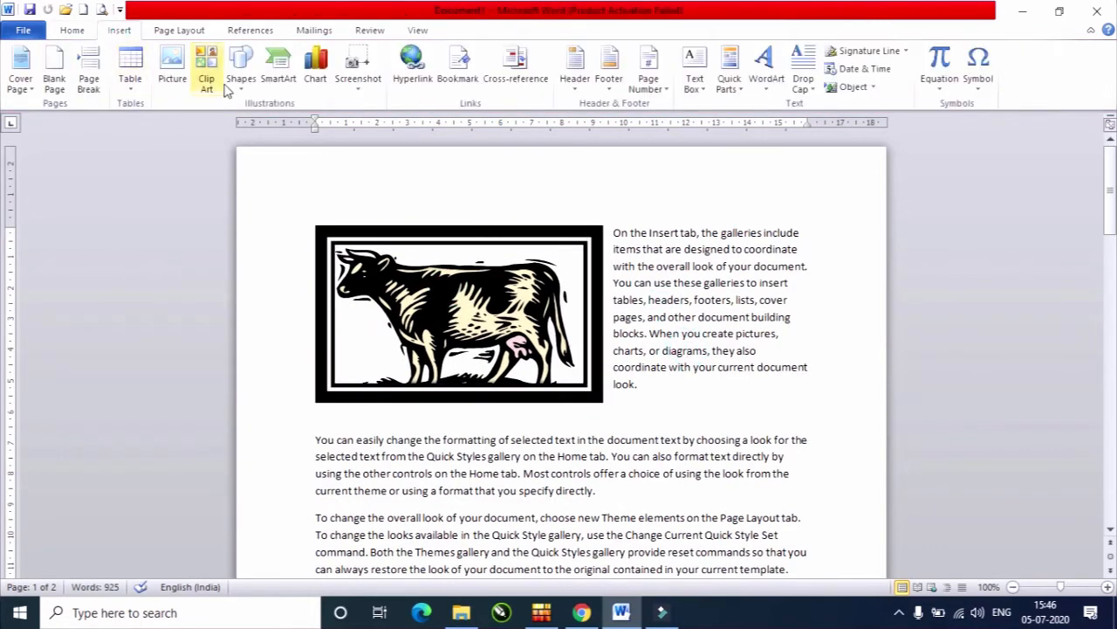
click(241, 91)
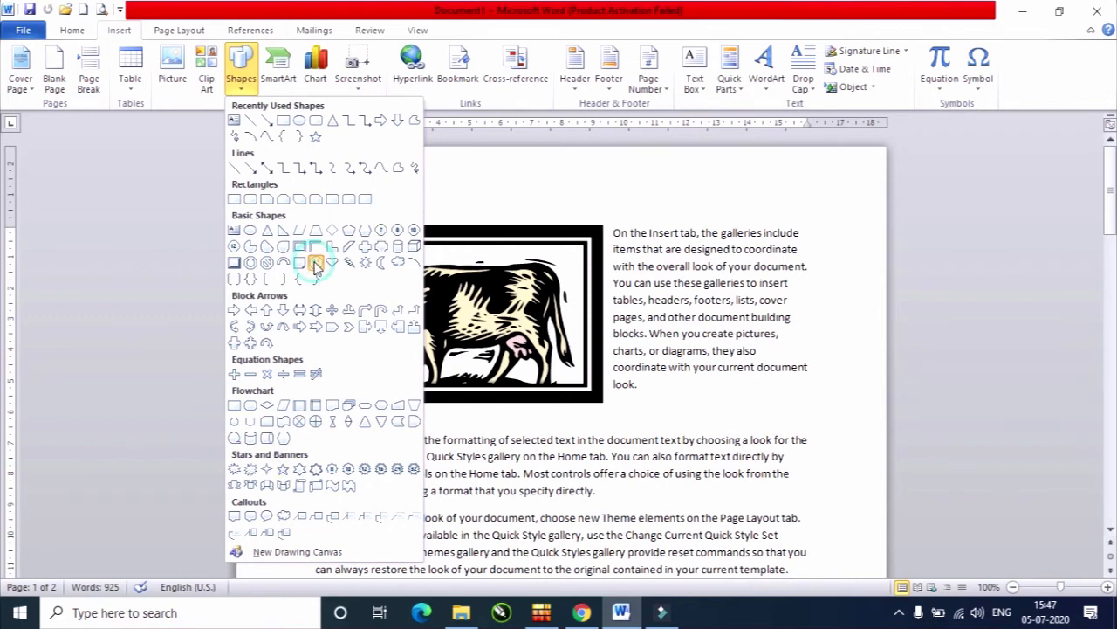
click(316, 263)
scroll(669, 543, down, 2)
drag(557, 410, 677, 524)
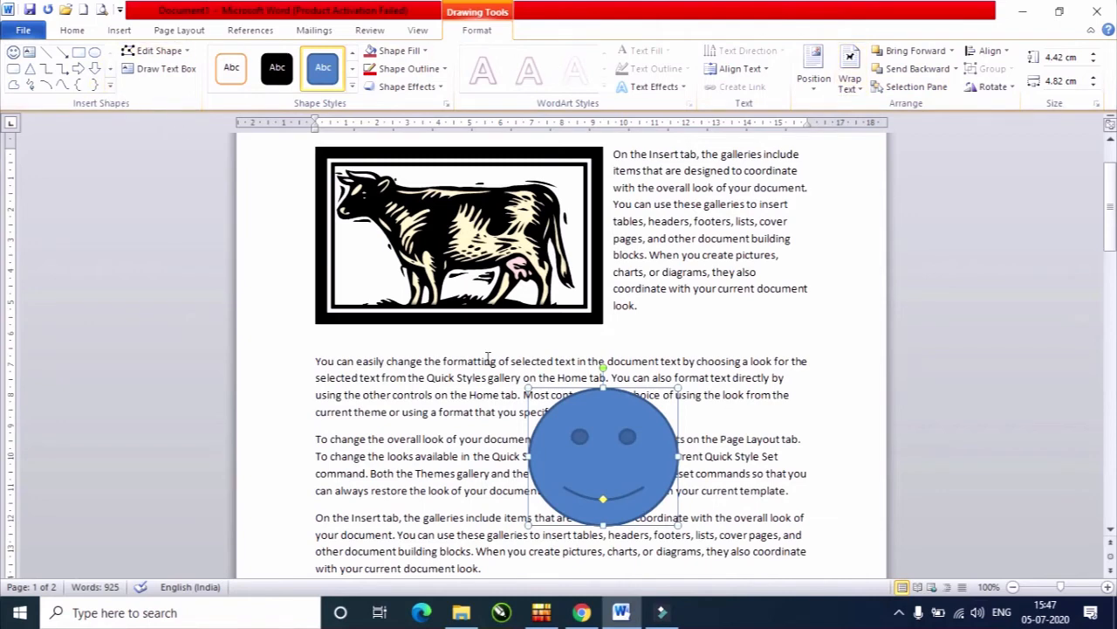
Draw a rectangle about 2.3 cm high and 2.62 cm wide, move it beside the smiley face, and delete it
click(78, 53)
drag(563, 417, 644, 489)
drag(518, 438, 446, 411)
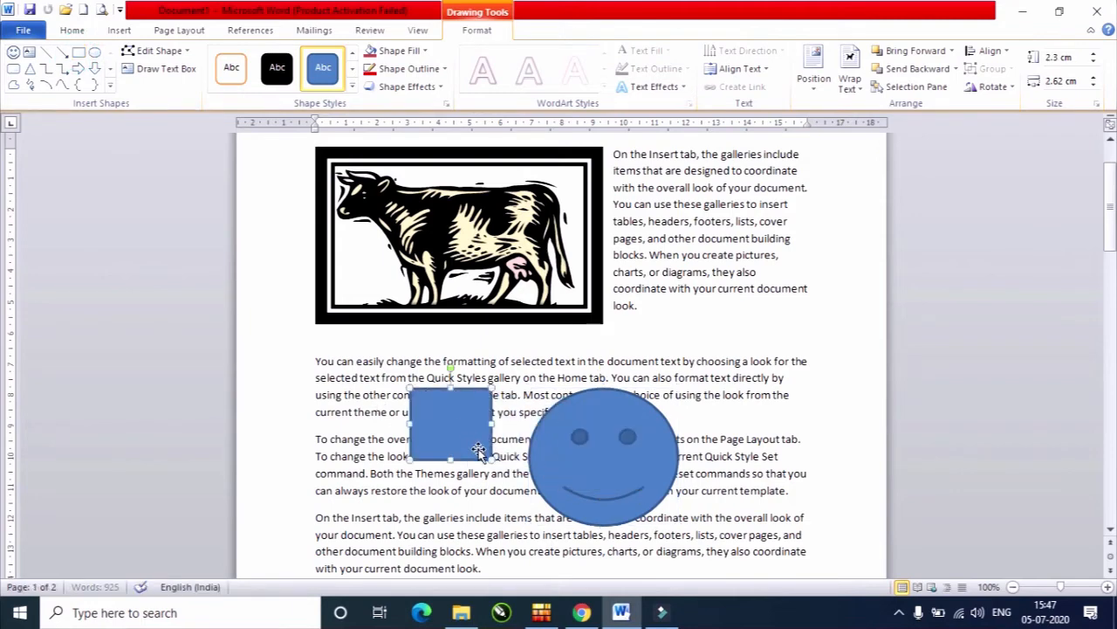
key(Delete)
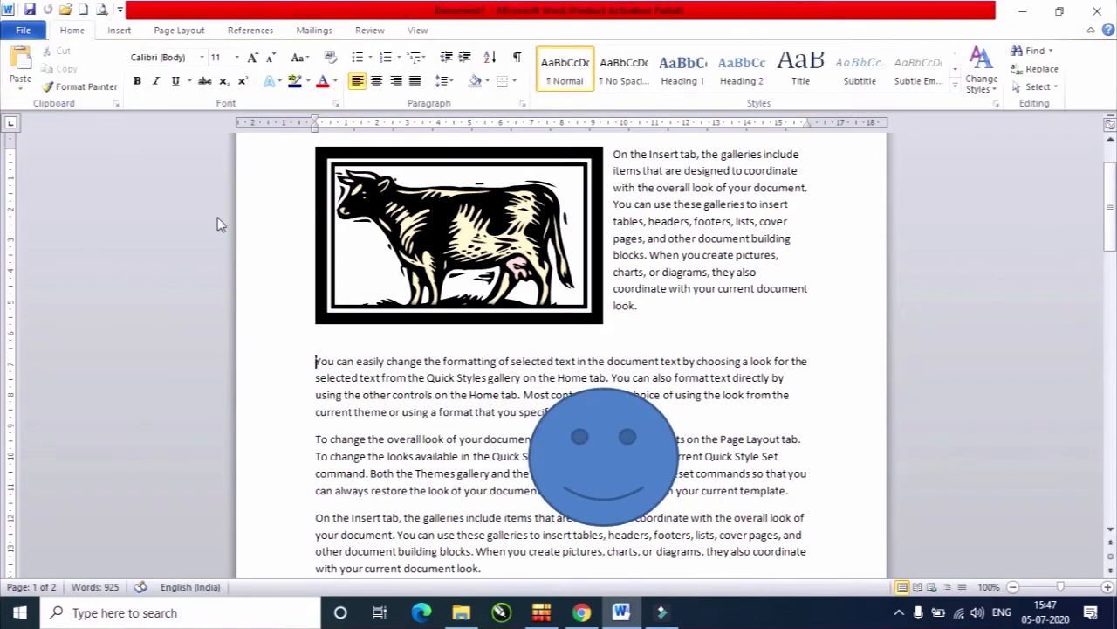
Change the smiley face shape to a heart and back to a smiley face
click(643, 462)
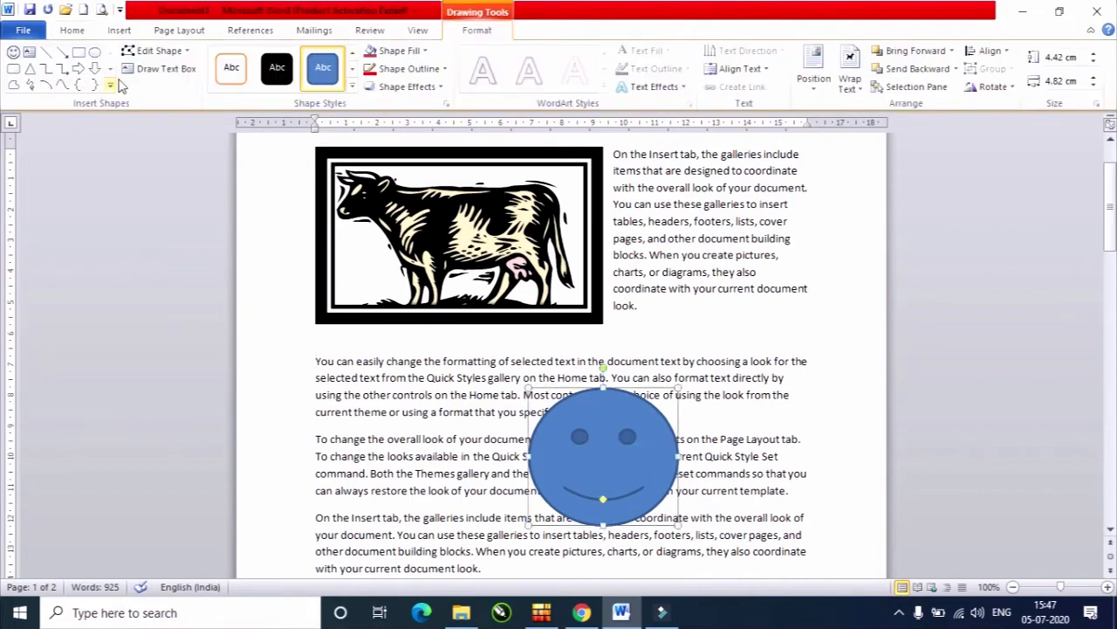
click(154, 50)
mouse_move(186, 73)
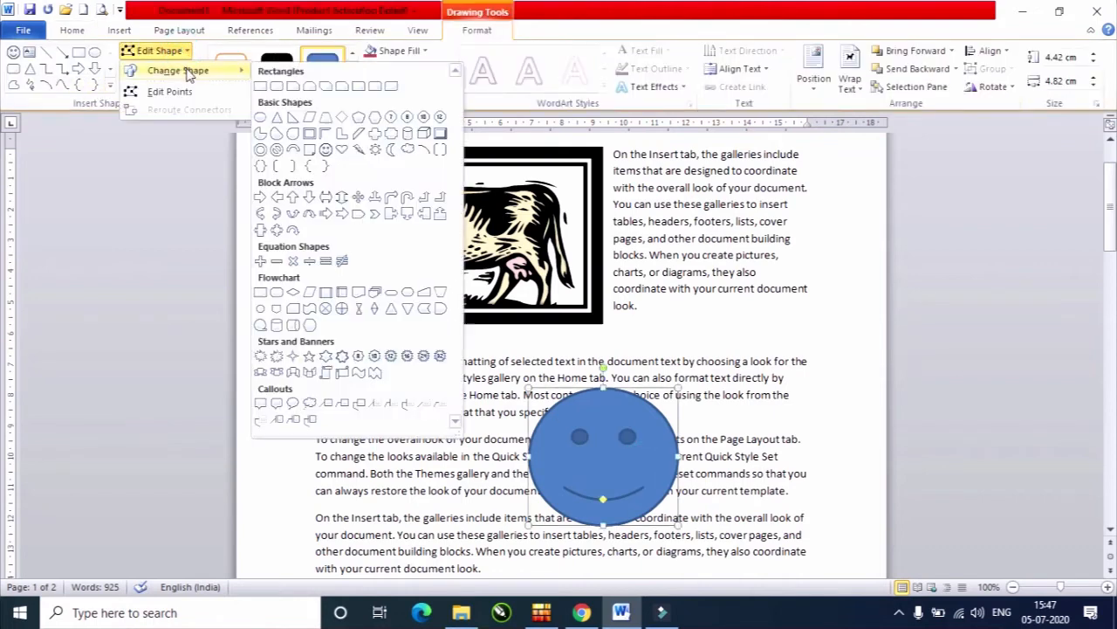
click(344, 154)
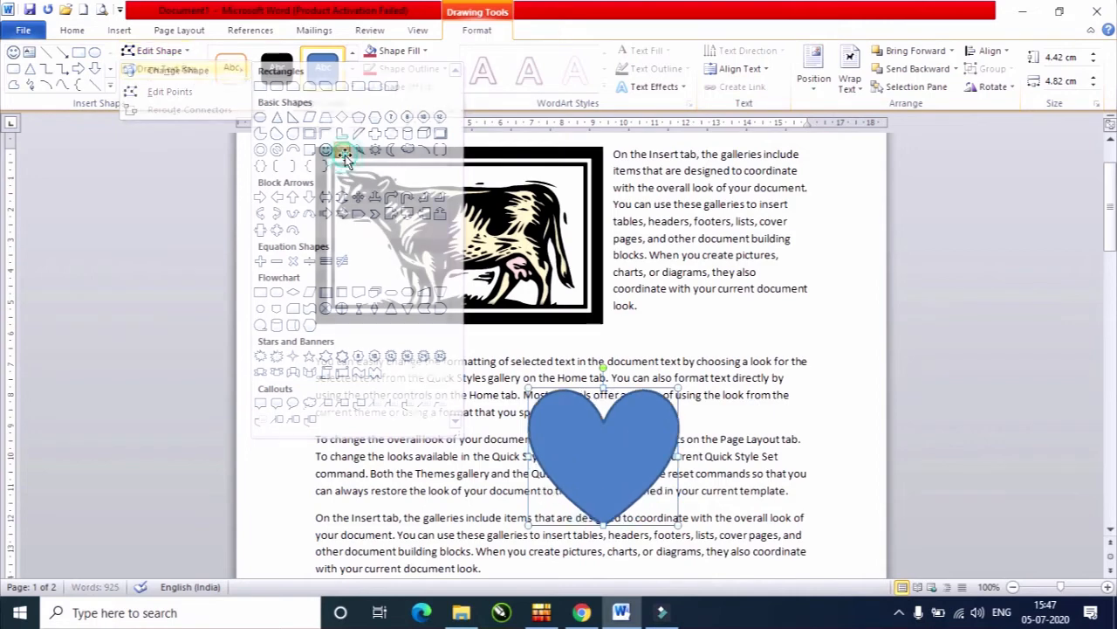
click(187, 51)
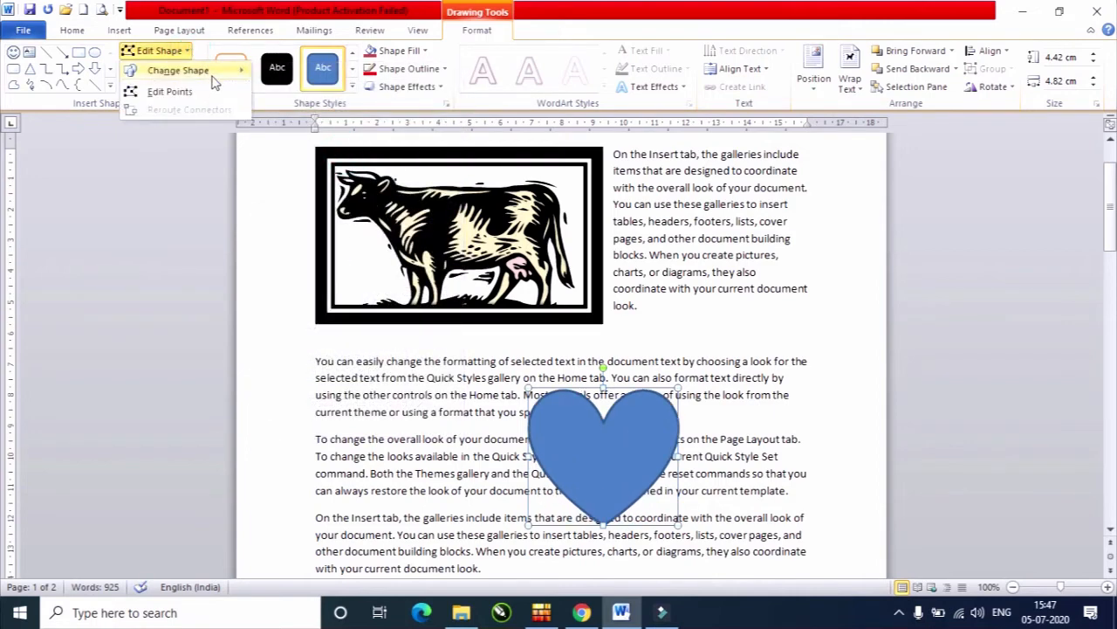
mouse_move(199, 70)
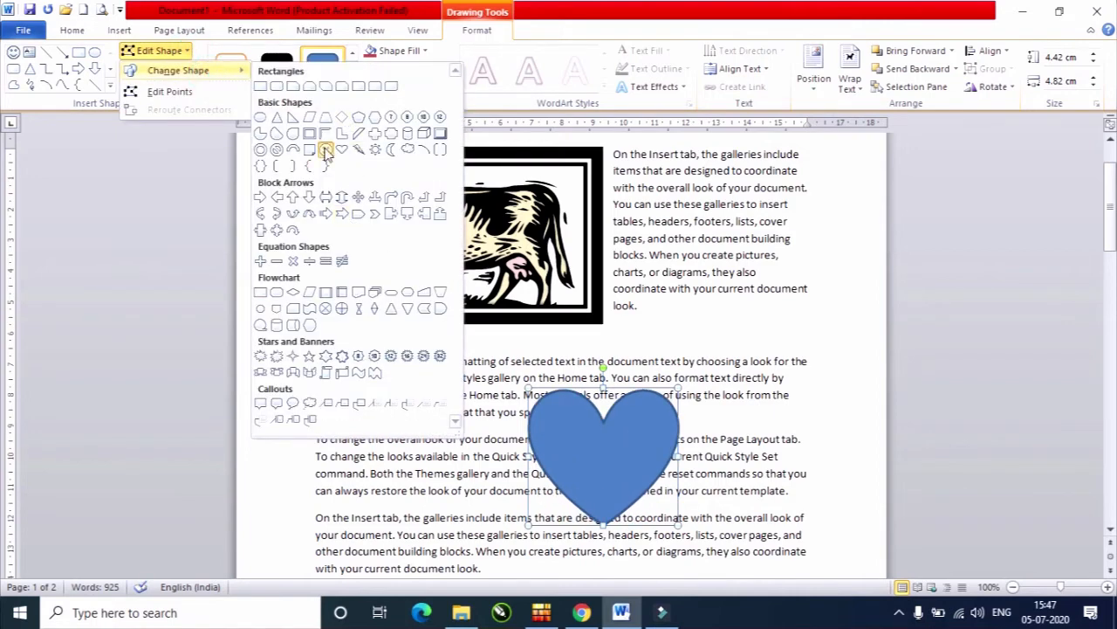
click(325, 151)
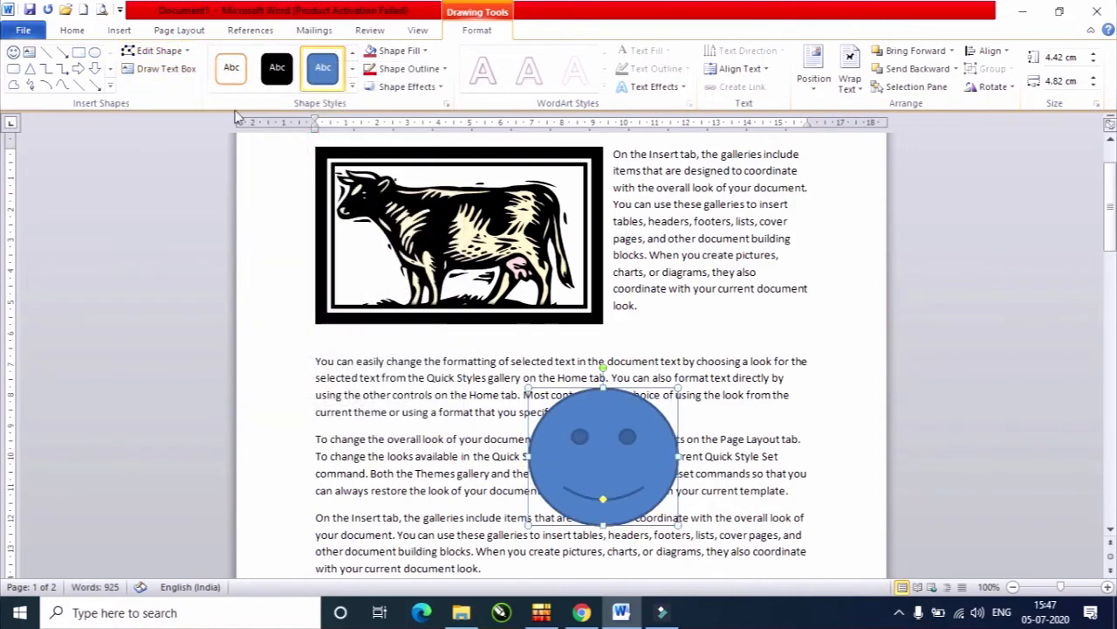
Draw a text box about 2.88 cm high and 4.15 cm wide beside the smiley face, containing "vsdfdszczxczx", and delete it
click(178, 68)
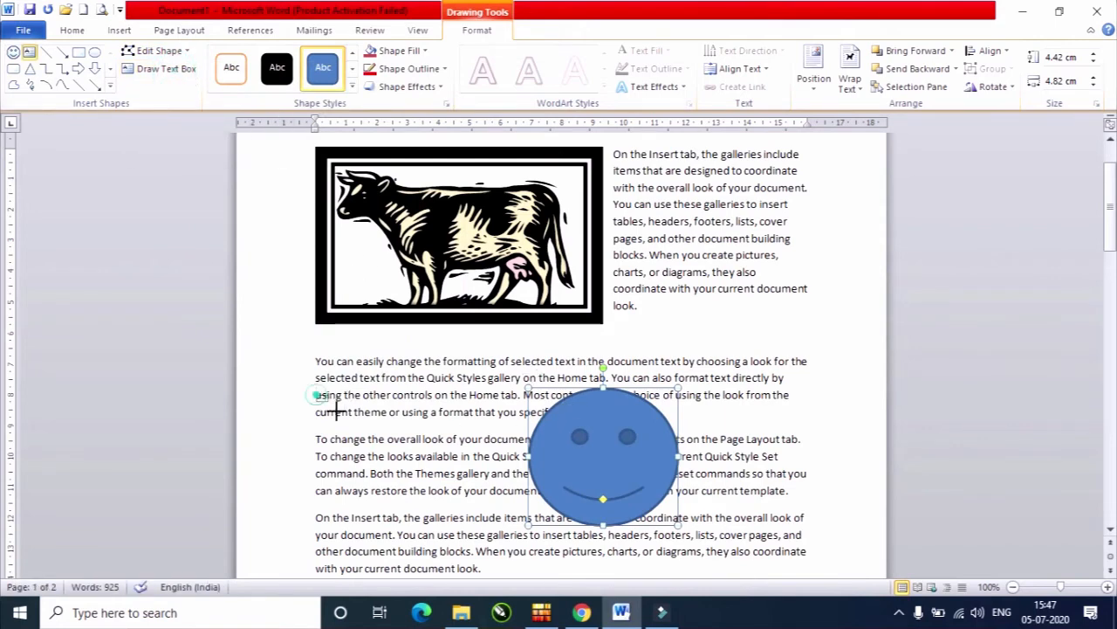
drag(316, 395, 446, 482)
text(zczxczx)
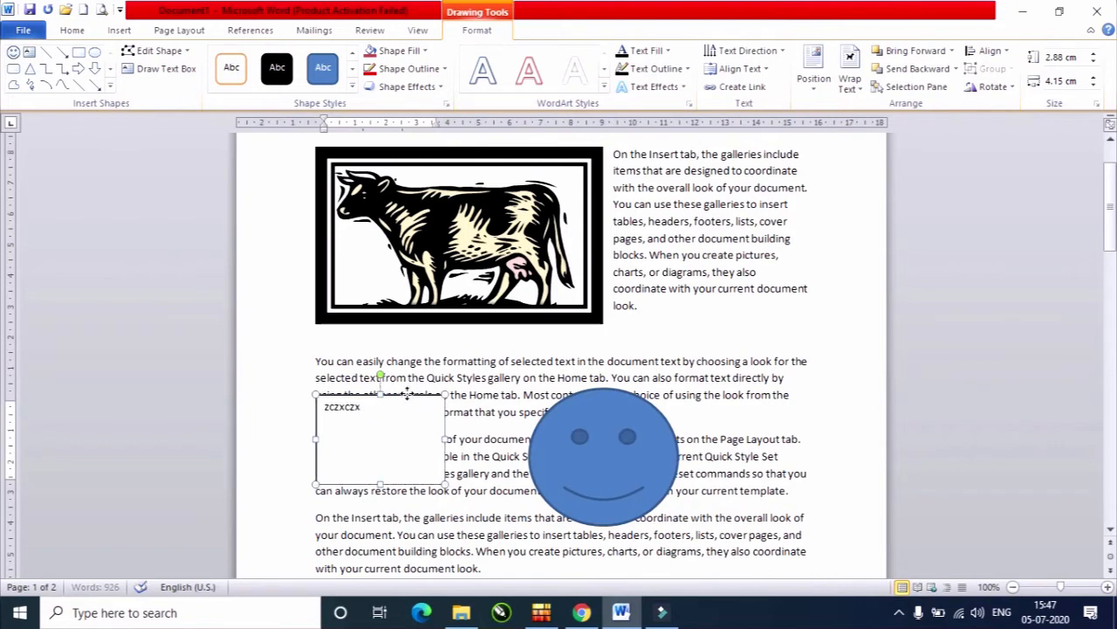
mouse_move(400, 392)
mouse_down()
mouse_move(680, 422)
mouse_move(409, 380)
mouse_up()
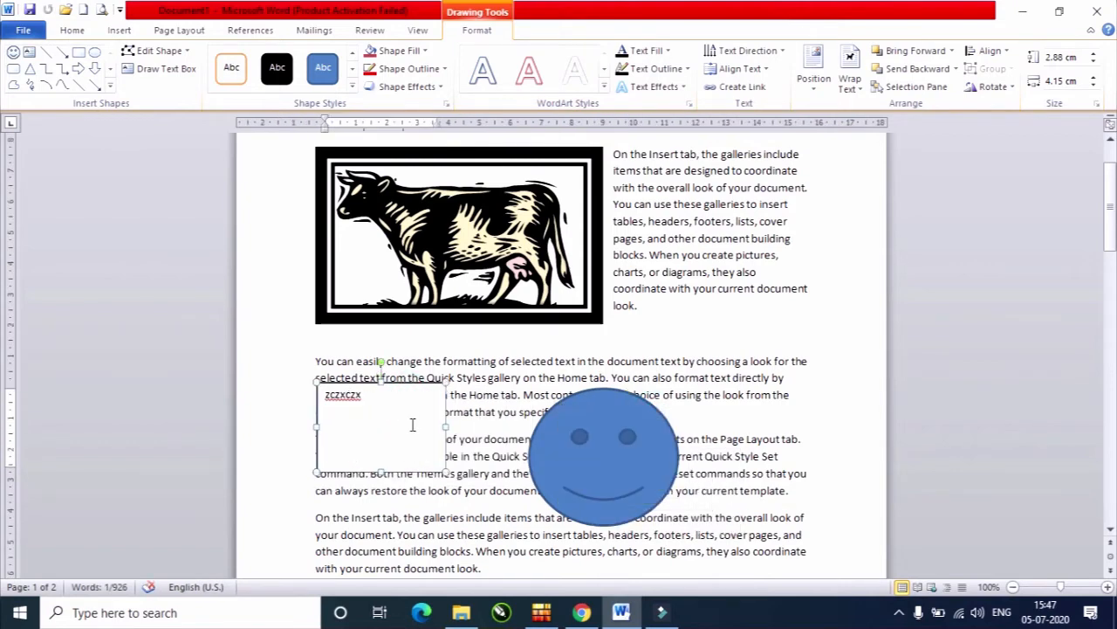
text(vsdfds)
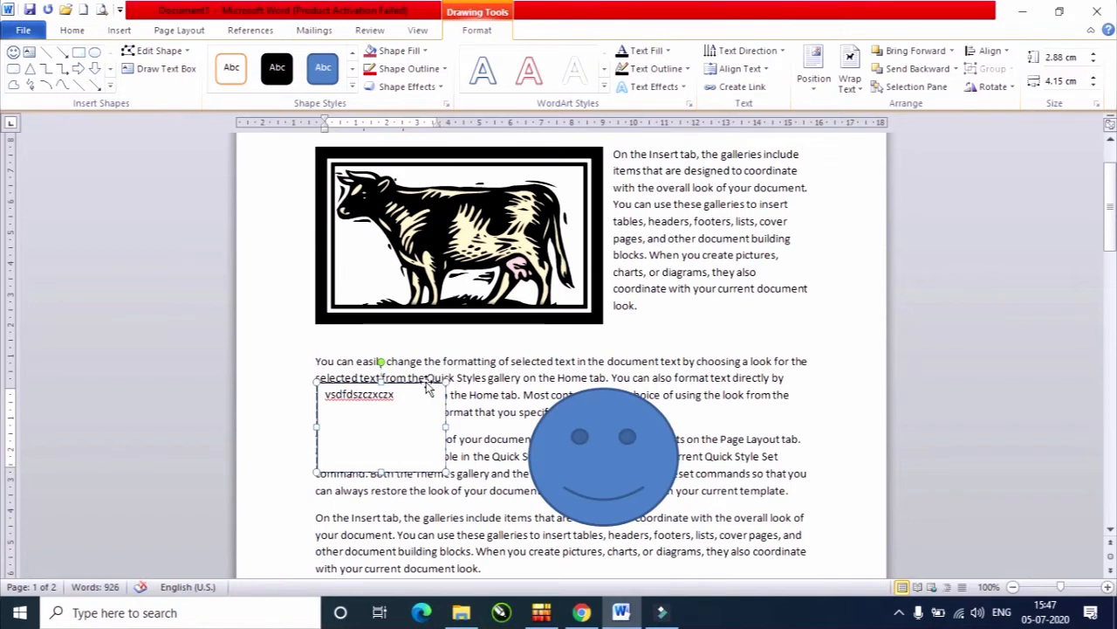
click(427, 383)
key(Delete)
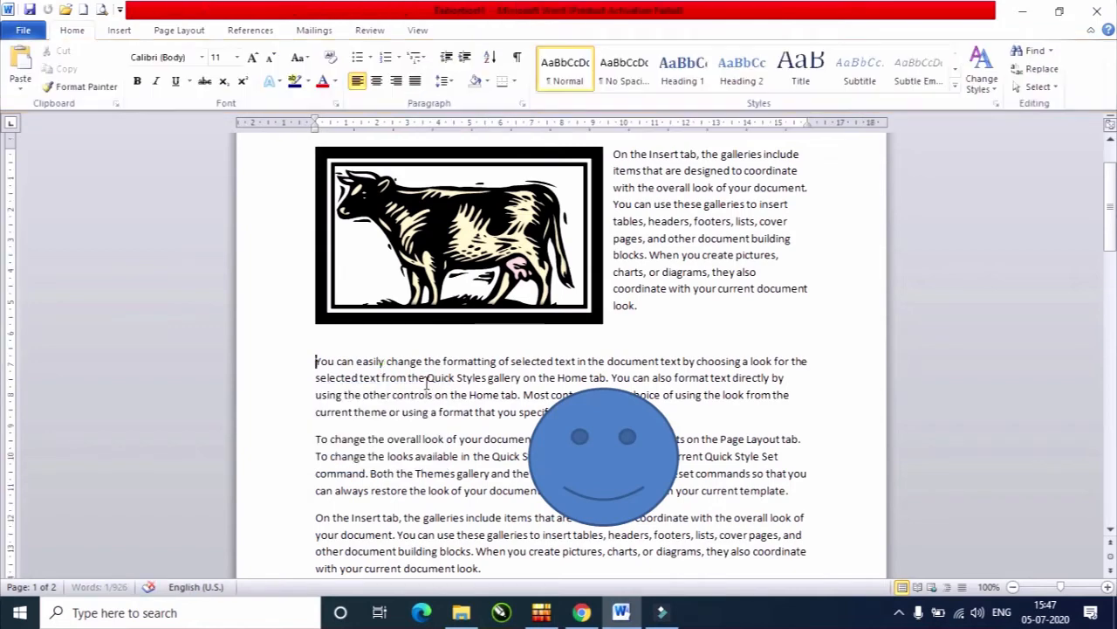
Add the text "hello" inside the smiley face shape
click(572, 443)
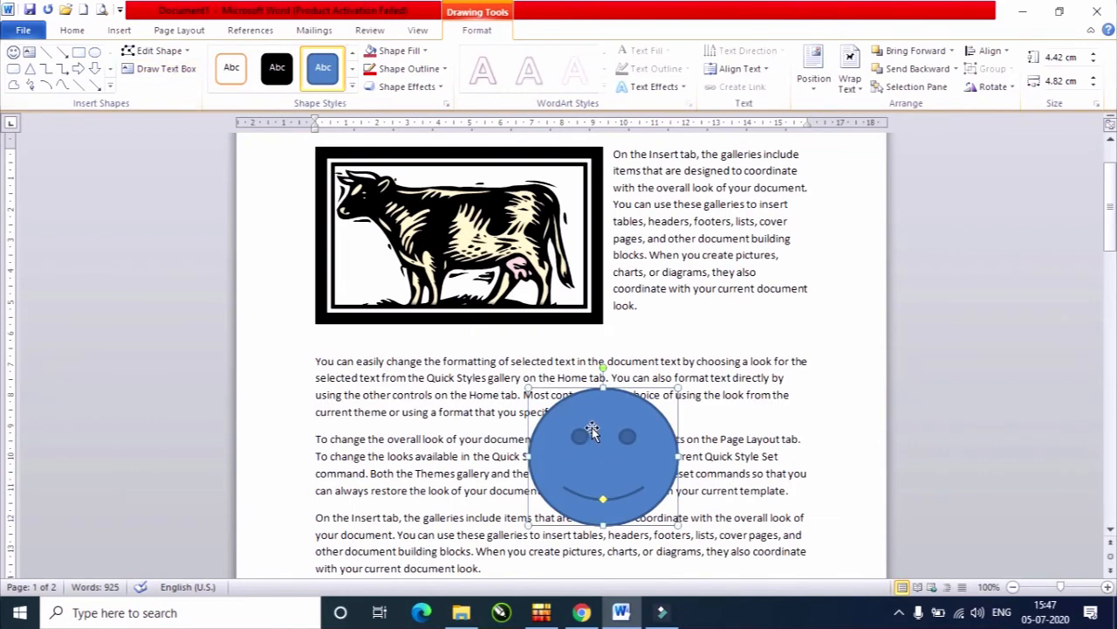
right_click(592, 429)
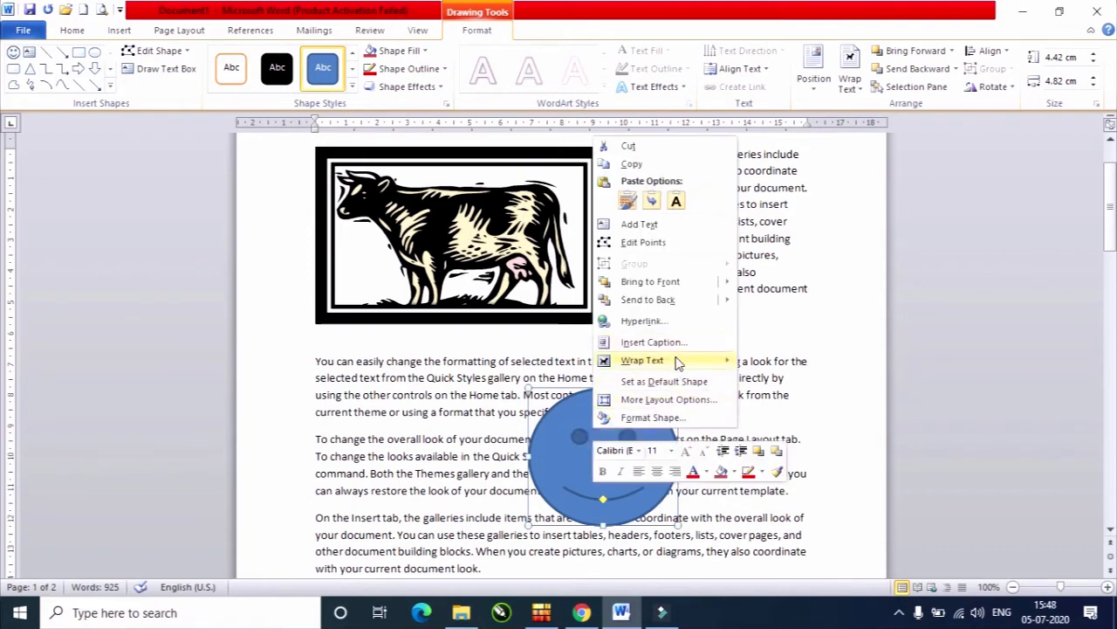
click(641, 224)
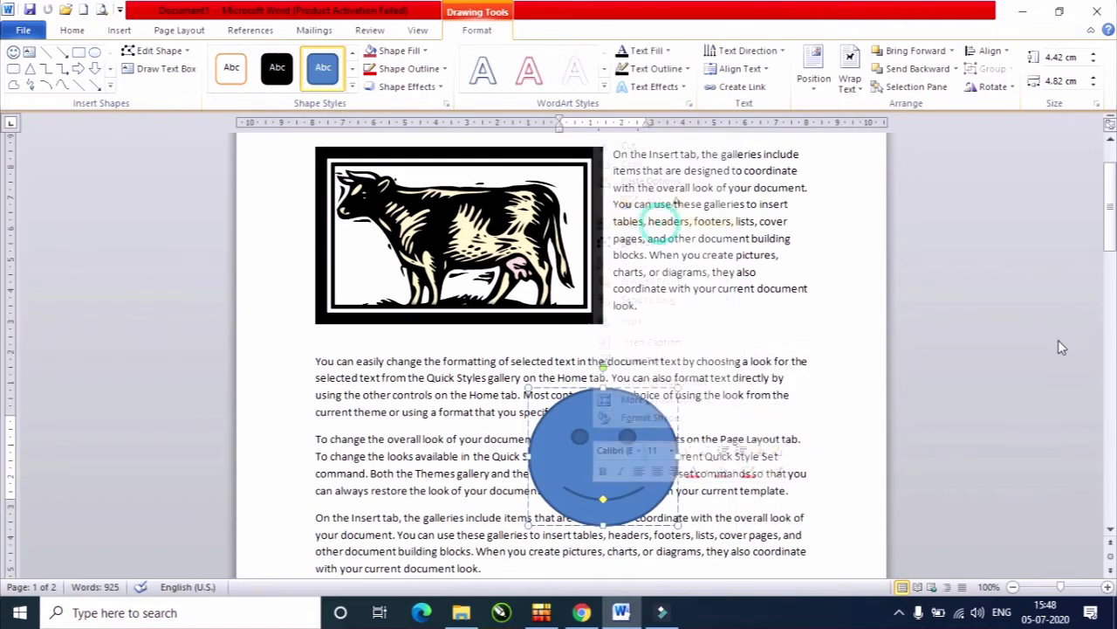
text(h)
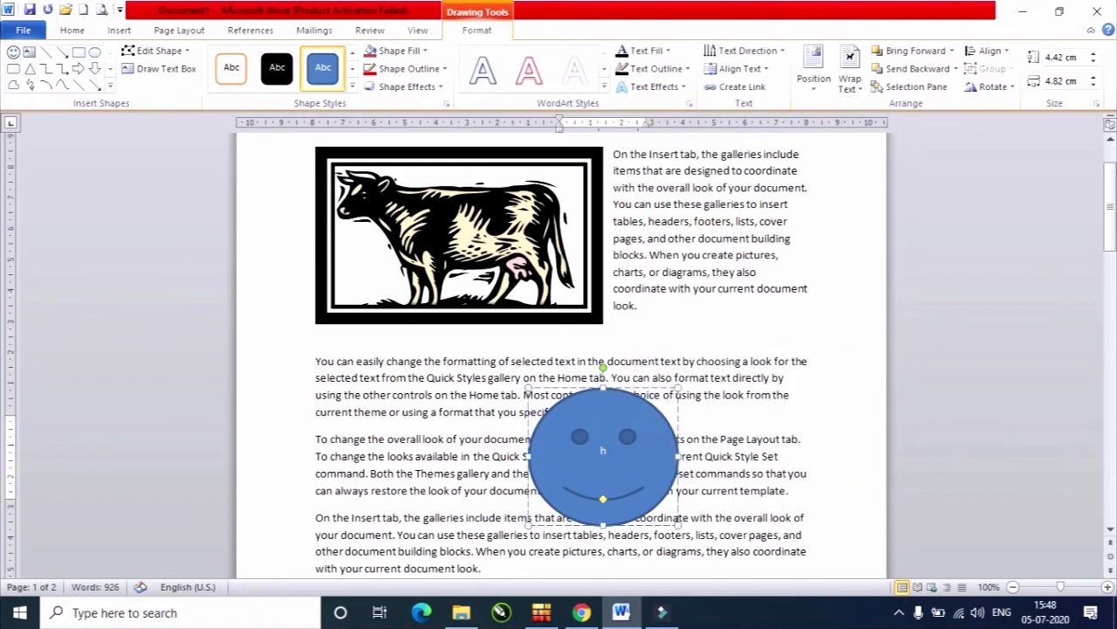
text(ello)
click(618, 388)
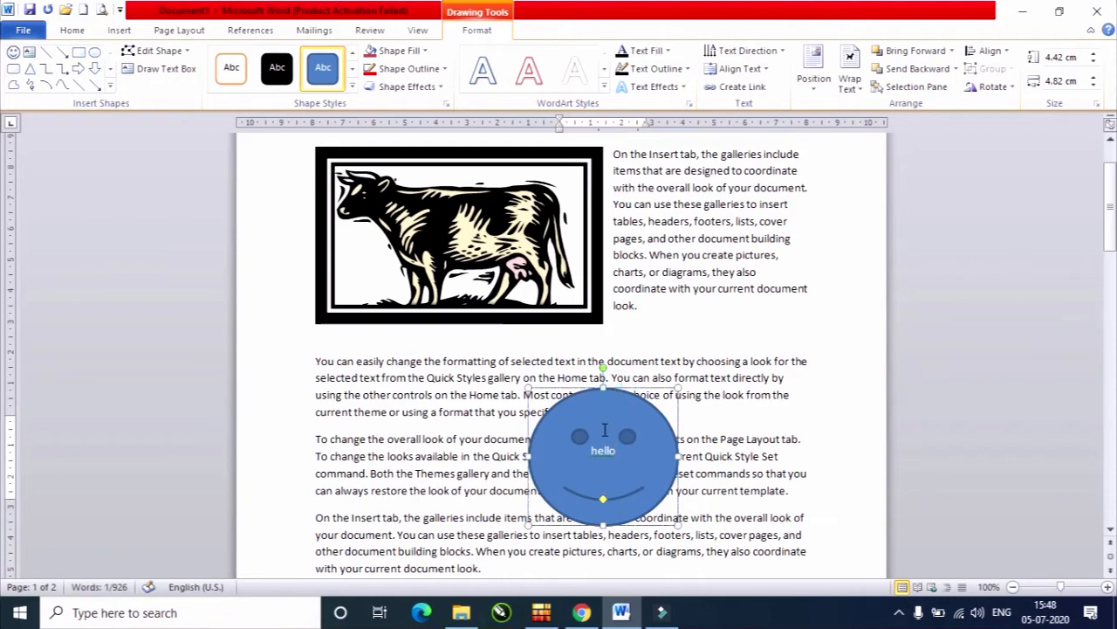
right_click(603, 429)
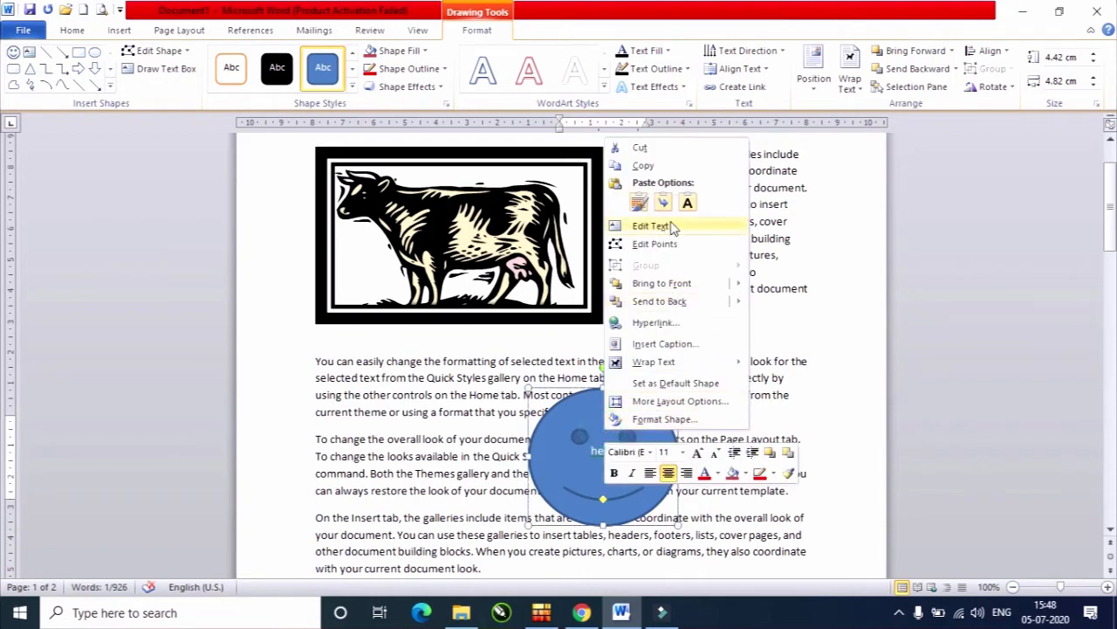
click(566, 443)
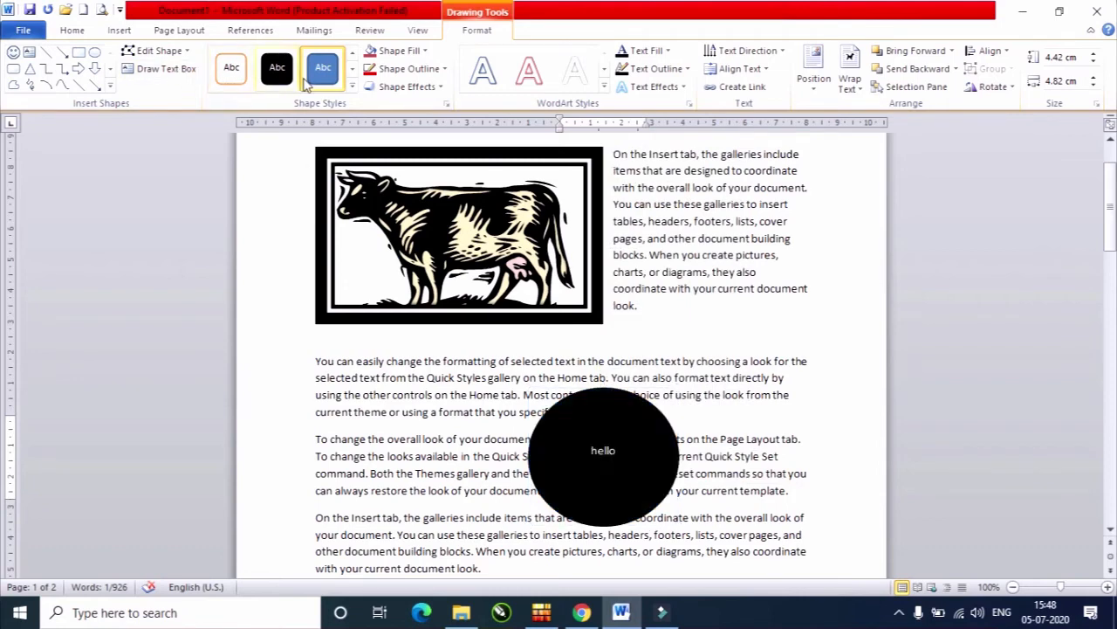
Apply the red gradient shape style from the fifth style row to the smiley face and change its fill to medium blue
click(352, 86)
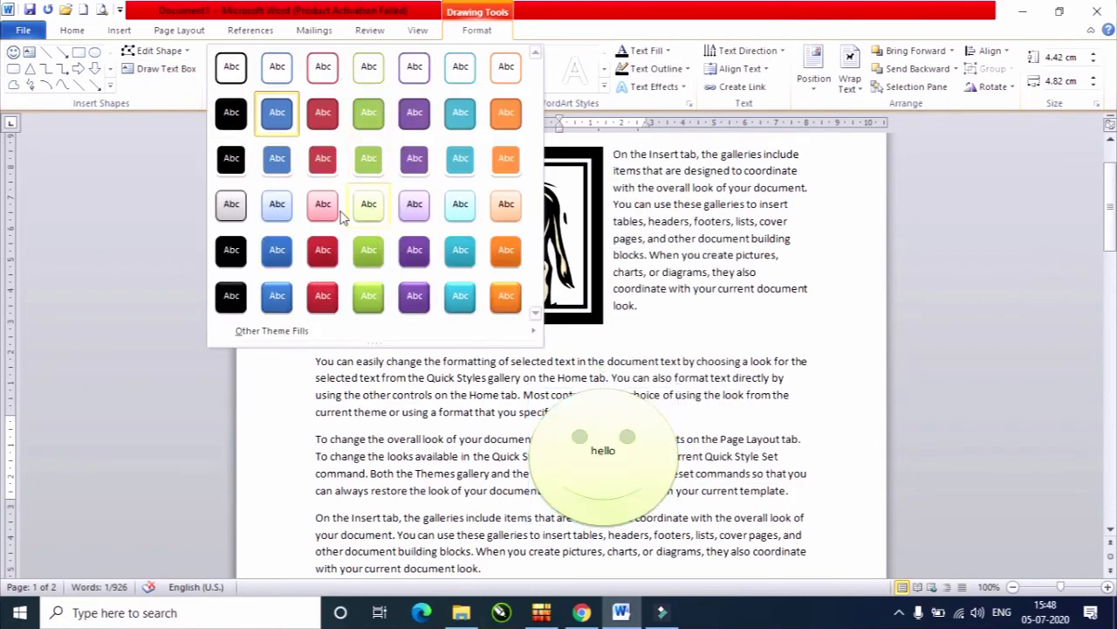
click(324, 252)
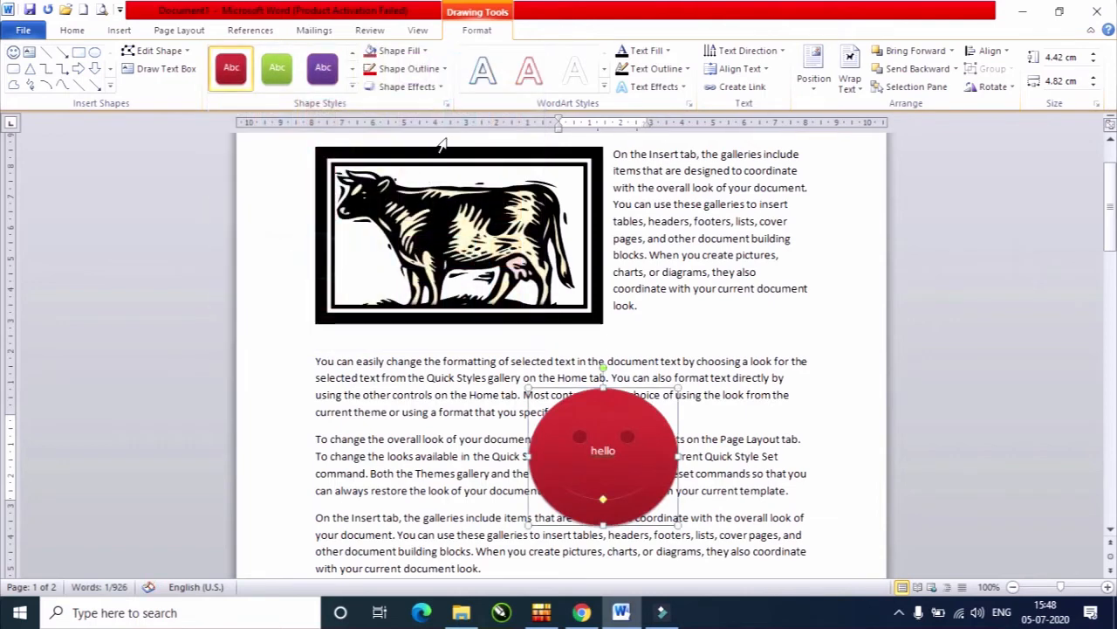
click(411, 51)
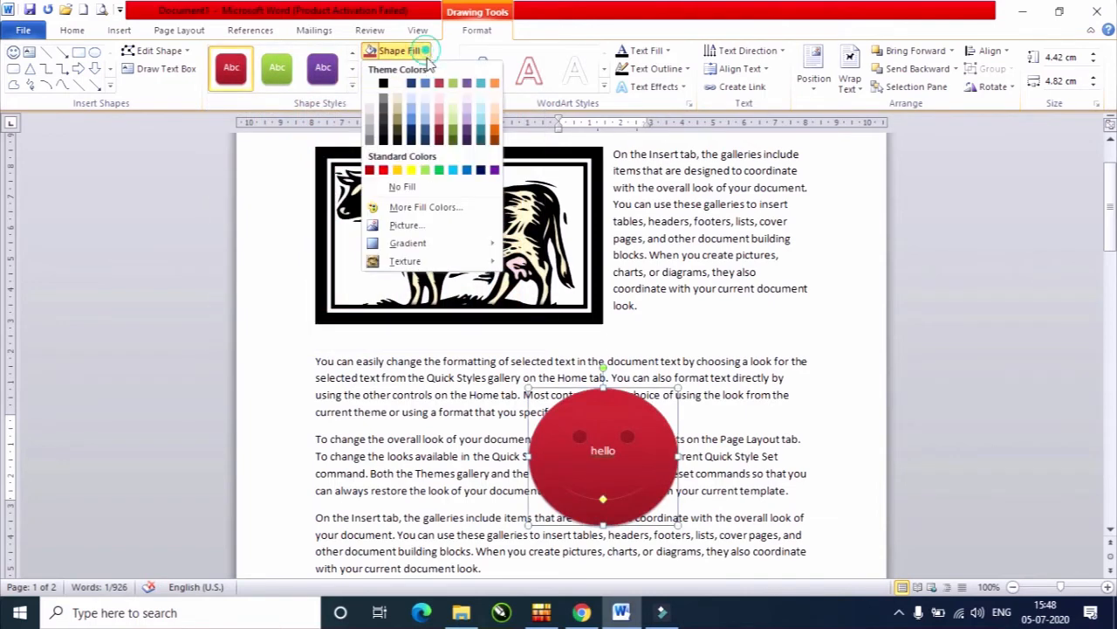
click(414, 131)
Give the smiley face a yellow outline and a perspective 3-D rotation that tilts it backward
click(442, 69)
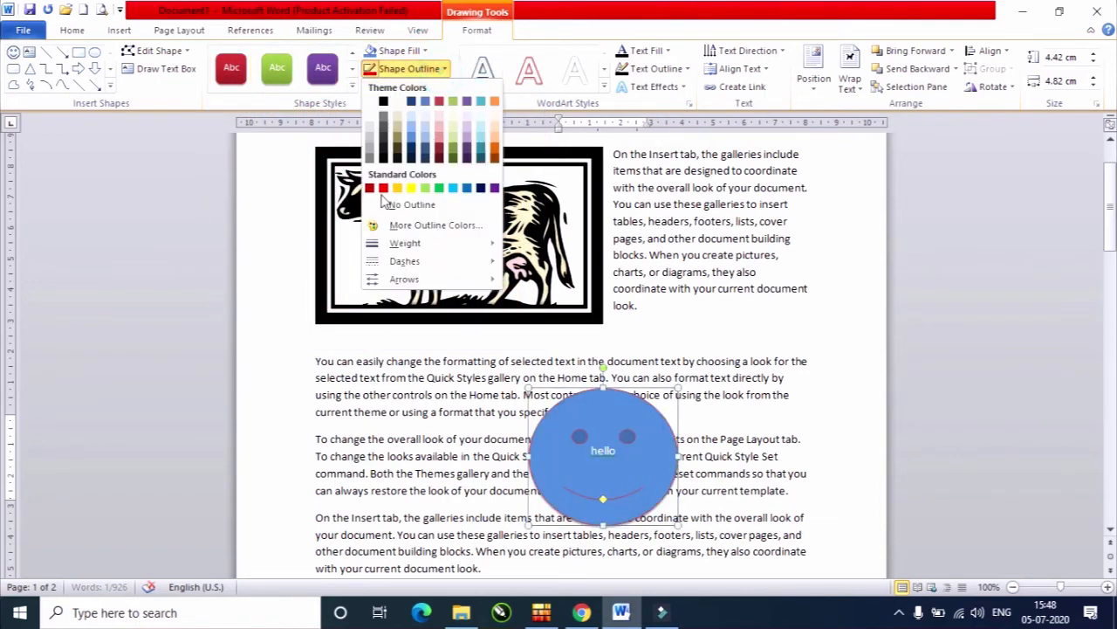
click(415, 191)
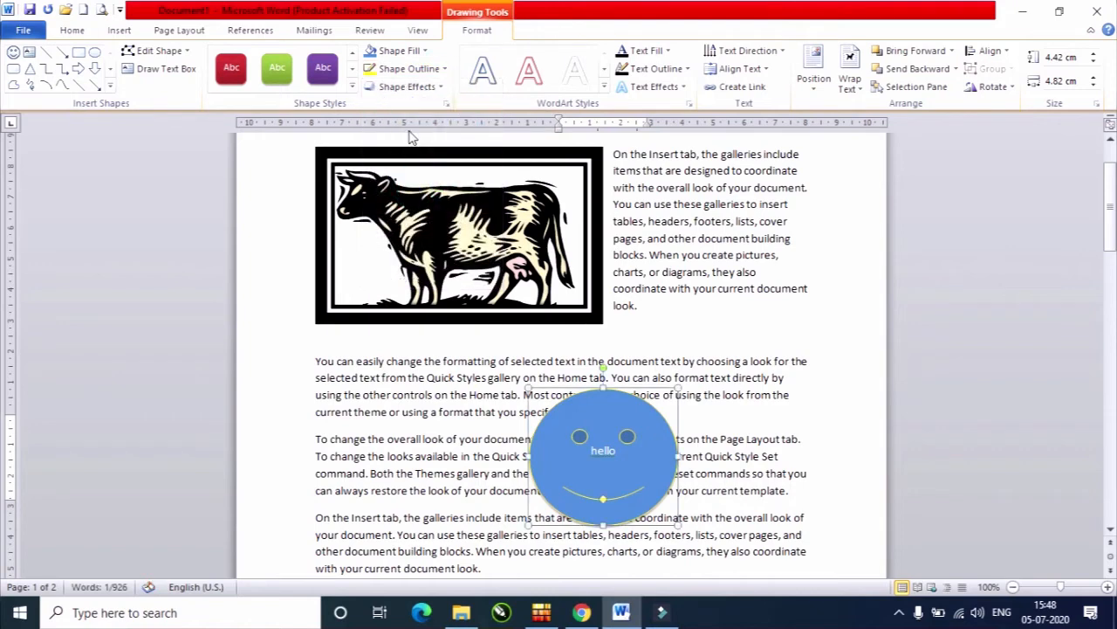
click(440, 89)
mouse_move(430, 261)
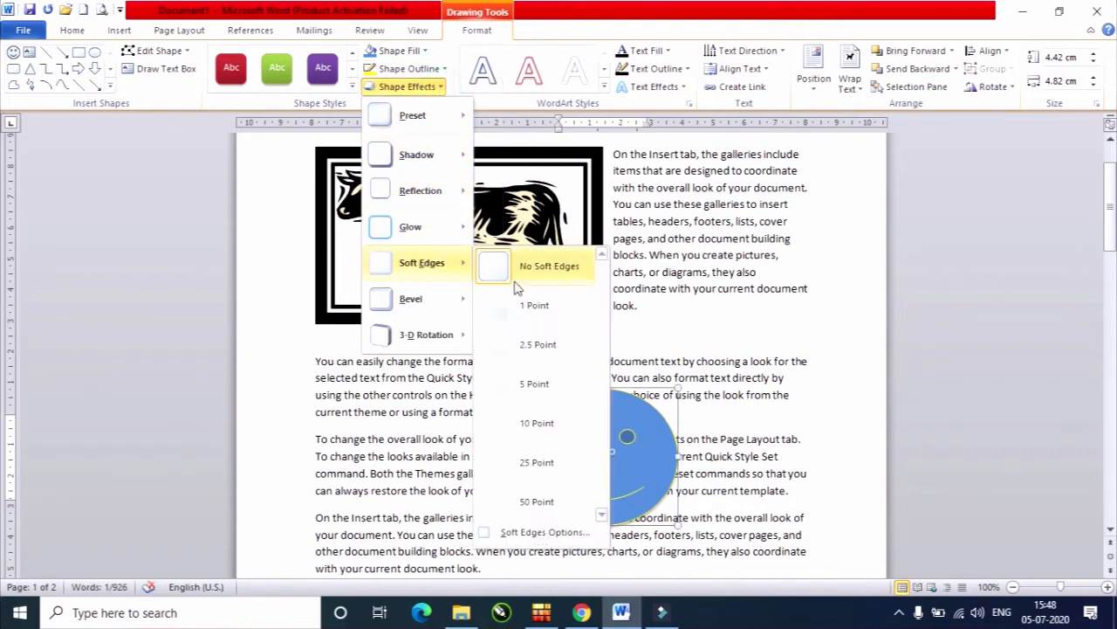
mouse_move(463, 339)
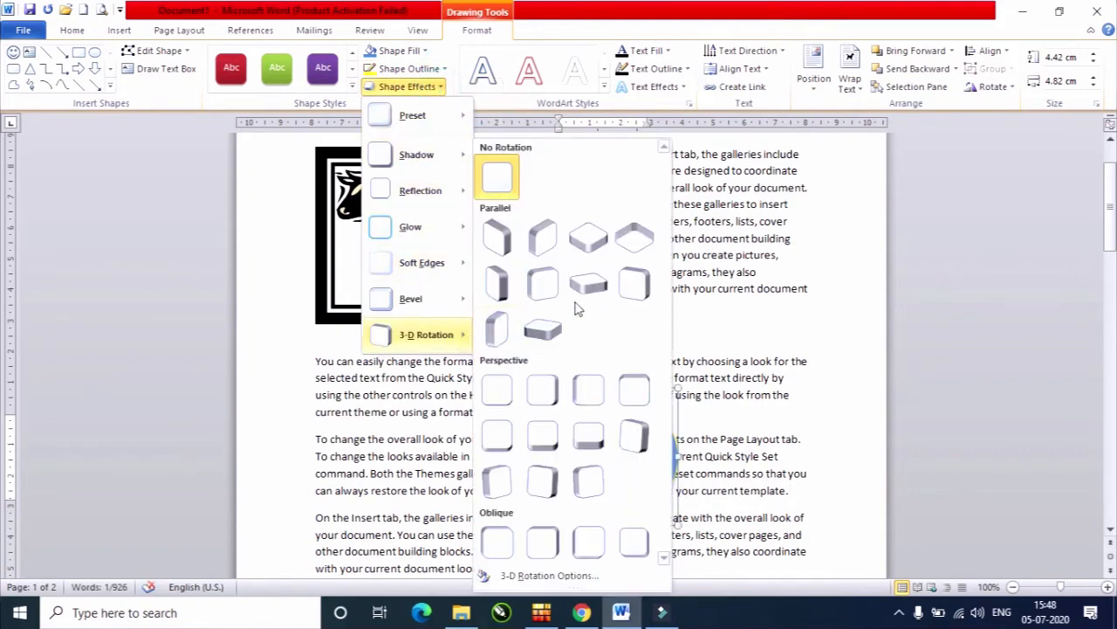
click(557, 433)
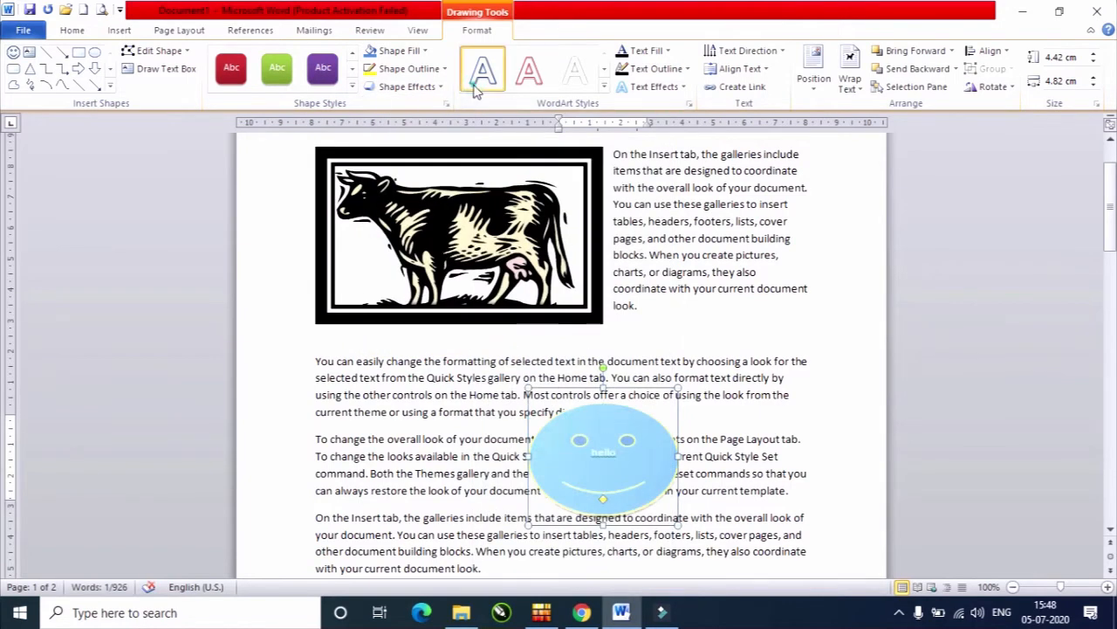
Try the red outlined and blue reflected WordArt styles on the smiley face's "hello" text and settle on the glowing blue style
click(527, 83)
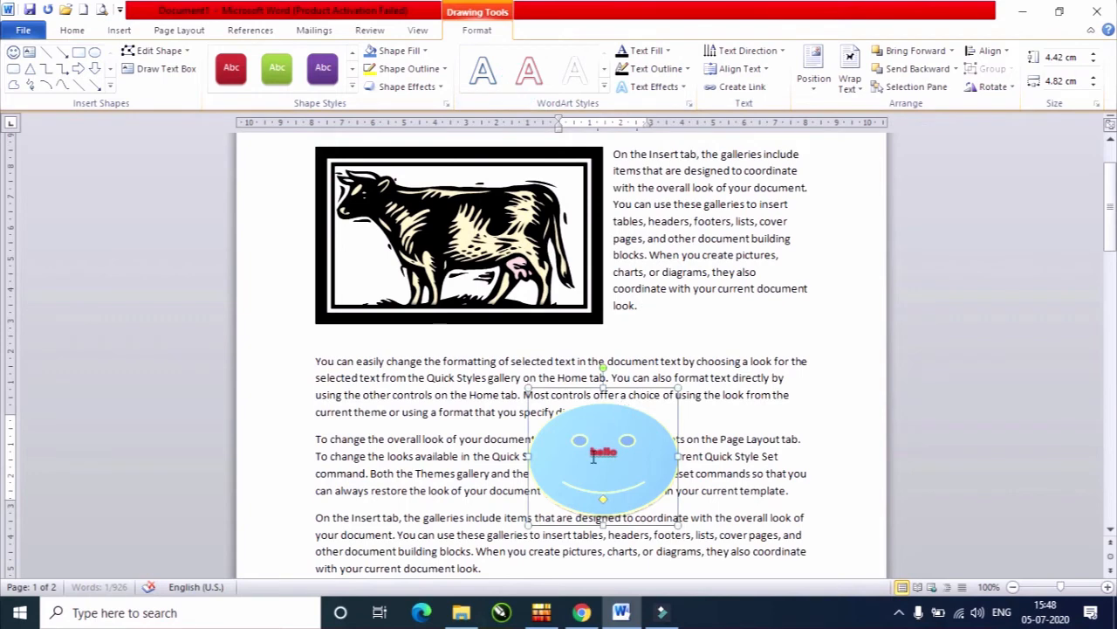
click(603, 87)
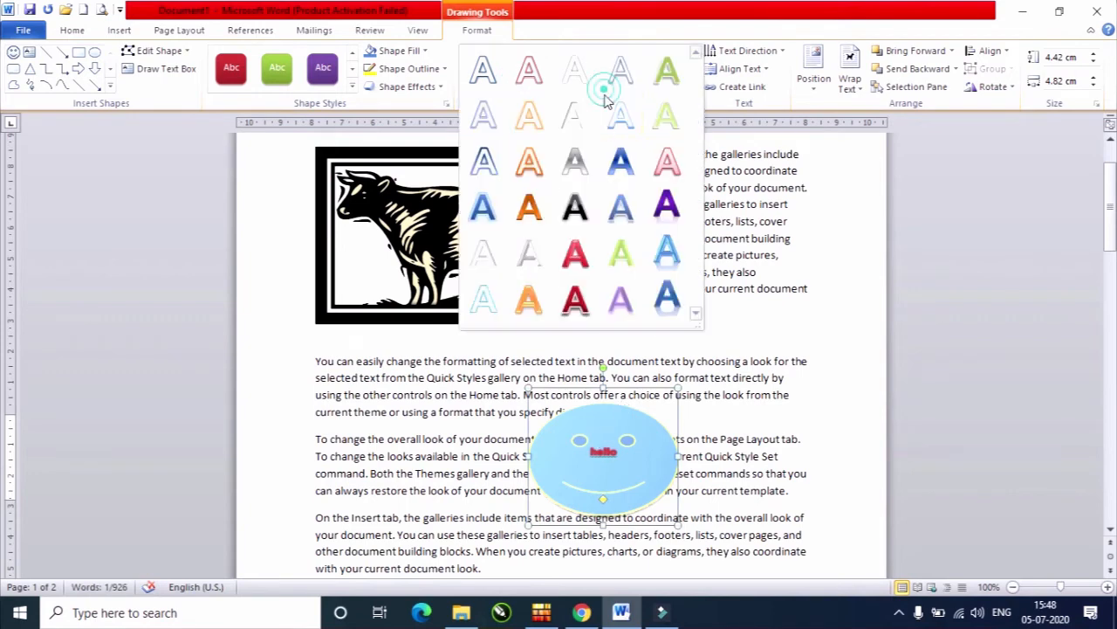
click(620, 206)
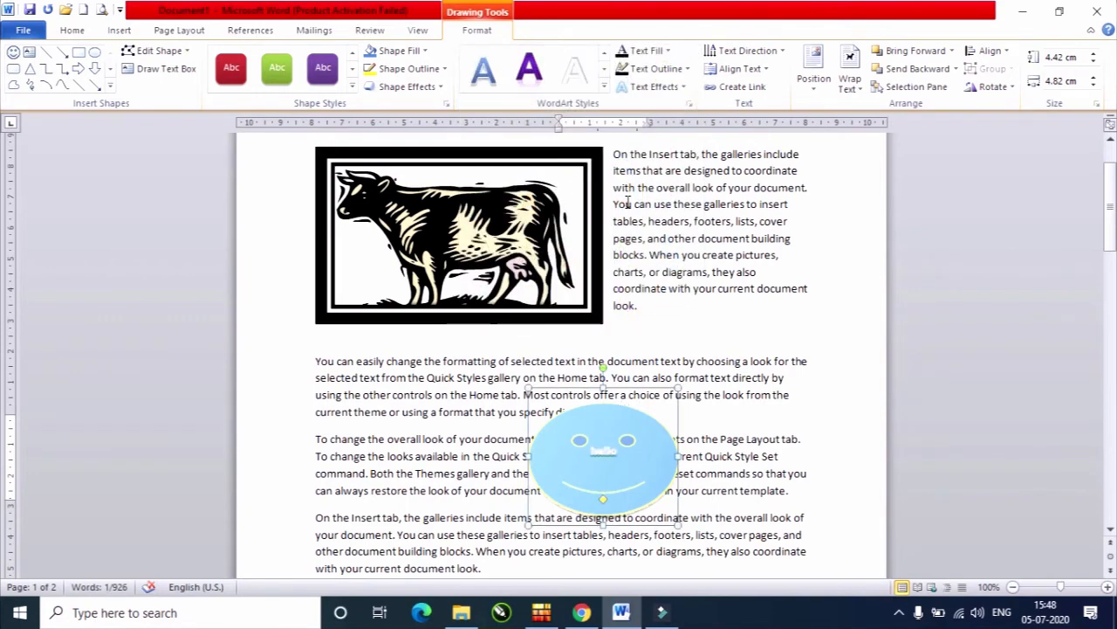
click(603, 86)
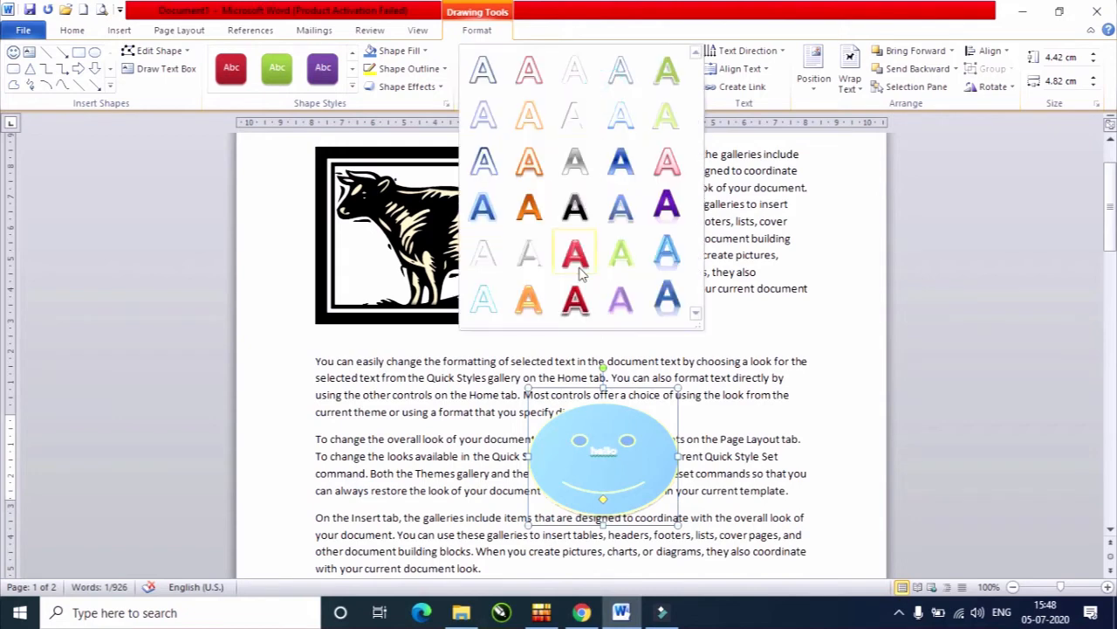
click(483, 208)
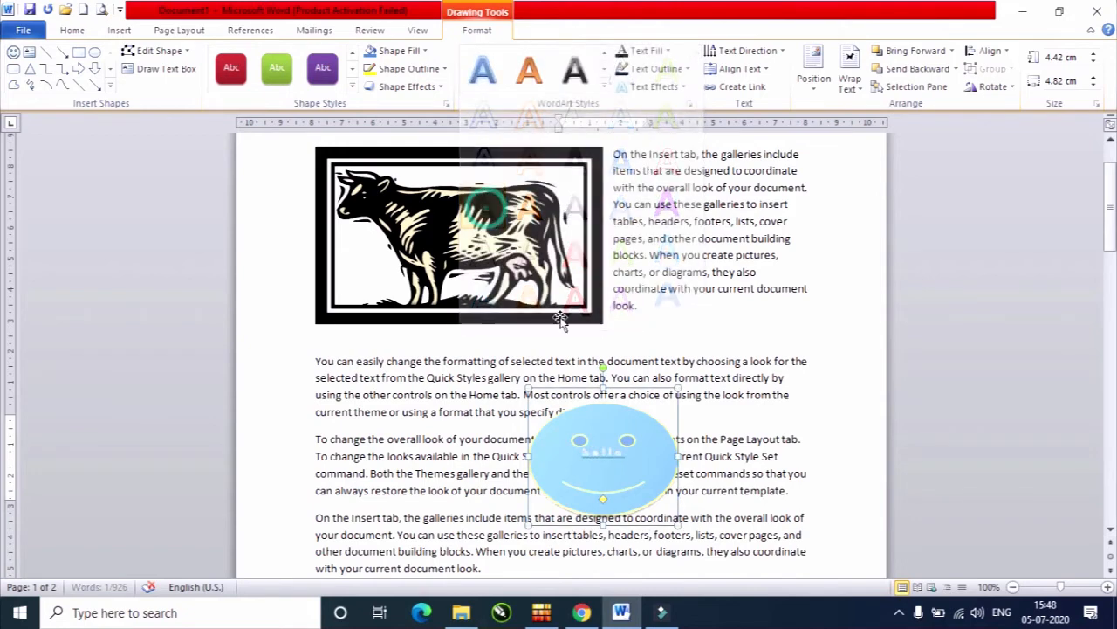
Set the text fill of "hello" inside the smiley face to a dark blue theme color
click(624, 451)
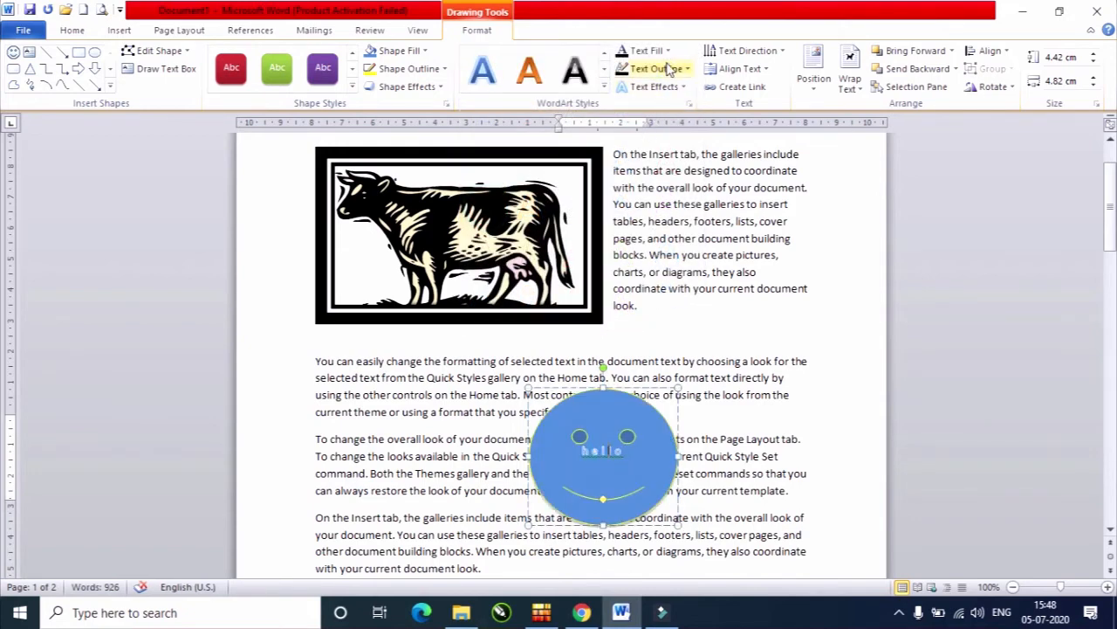
drag(623, 460, 568, 451)
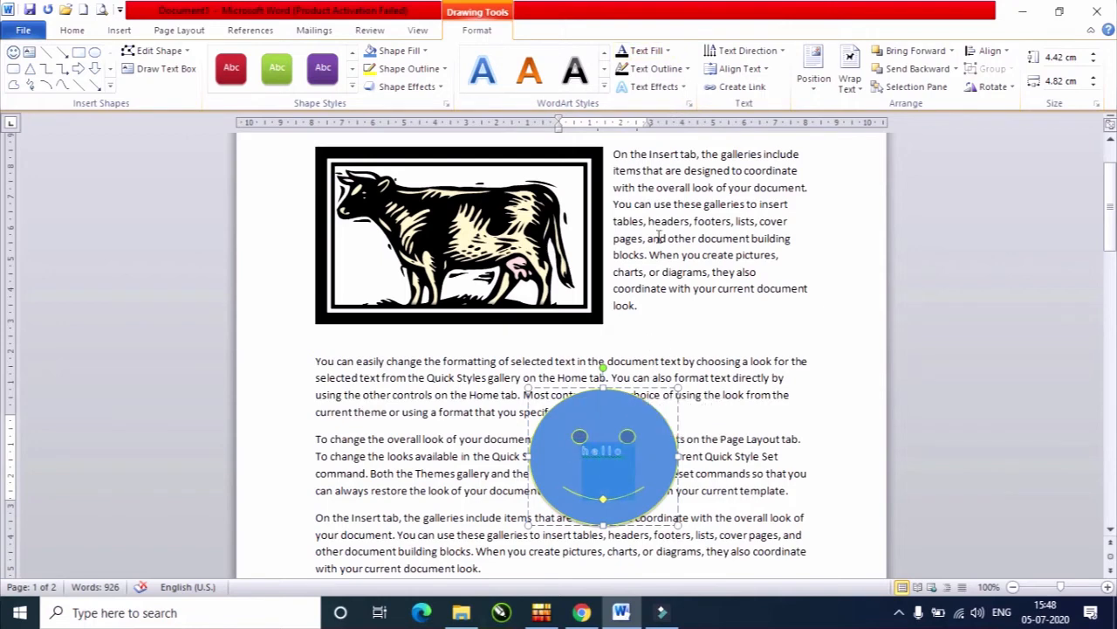
click(668, 50)
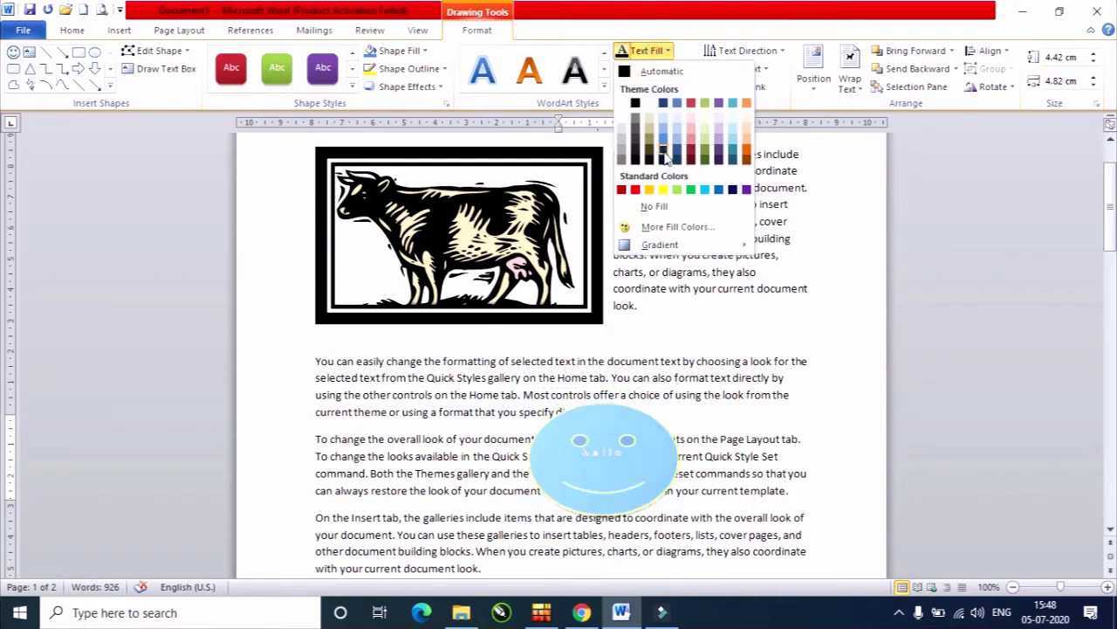
click(666, 155)
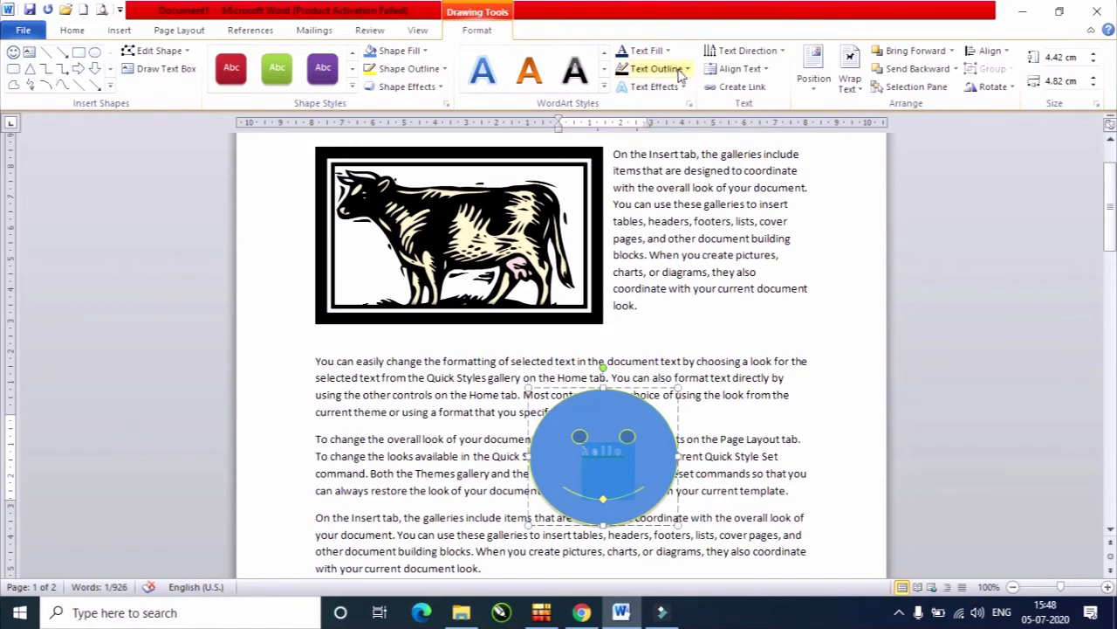
Outline the "hello" text in yellow and apply the first parallel 3-D rotation preset in the third row through its text effects
click(669, 68)
click(662, 223)
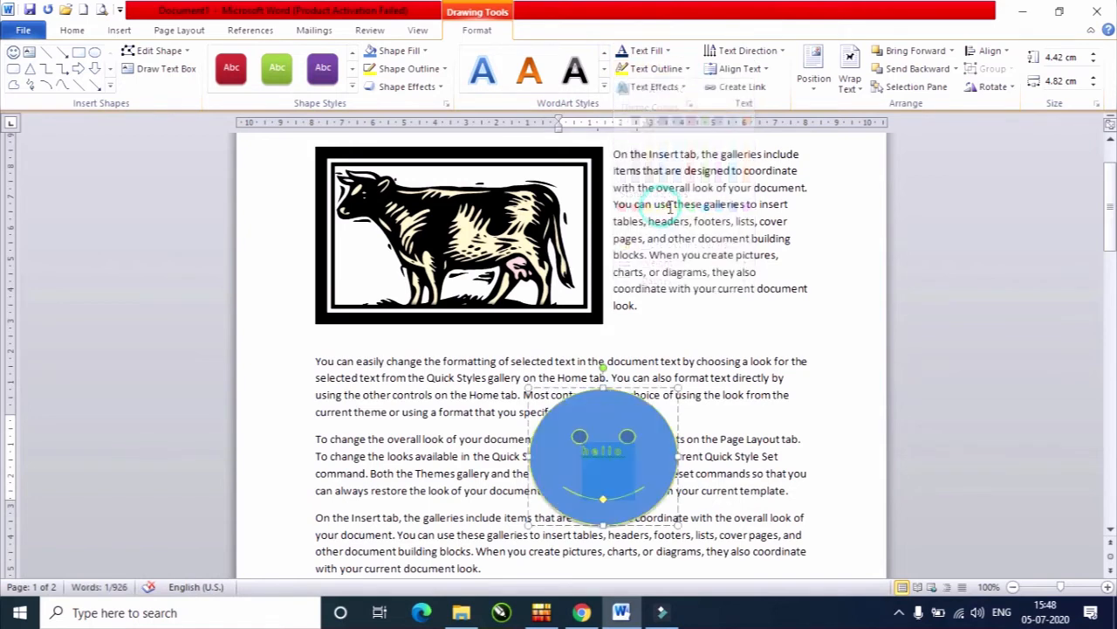
click(656, 86)
mouse_move(685, 259)
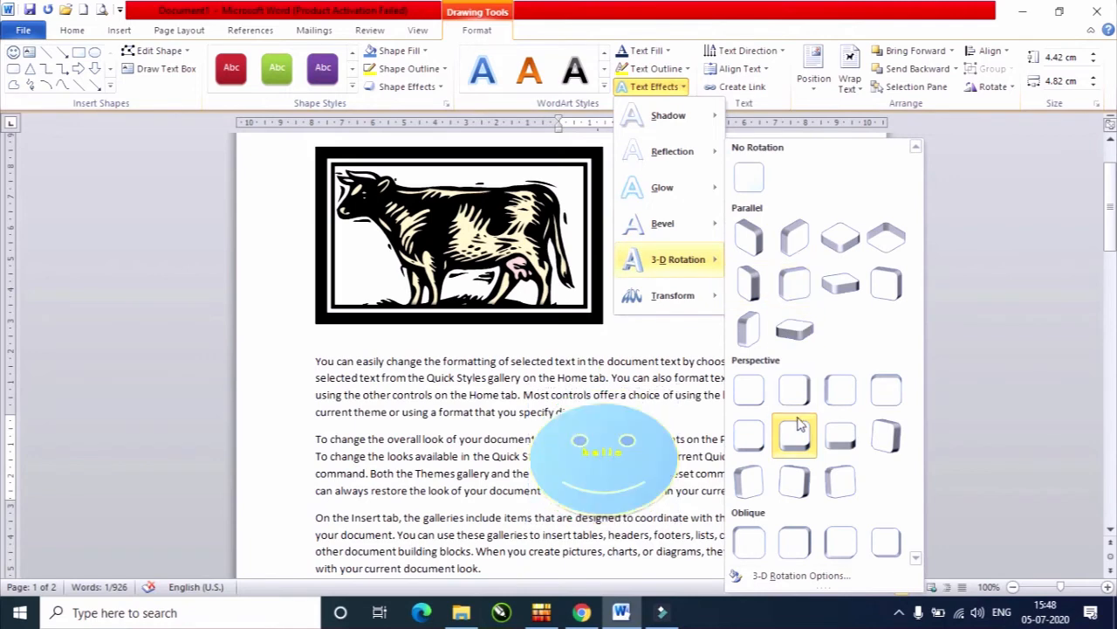
click(748, 329)
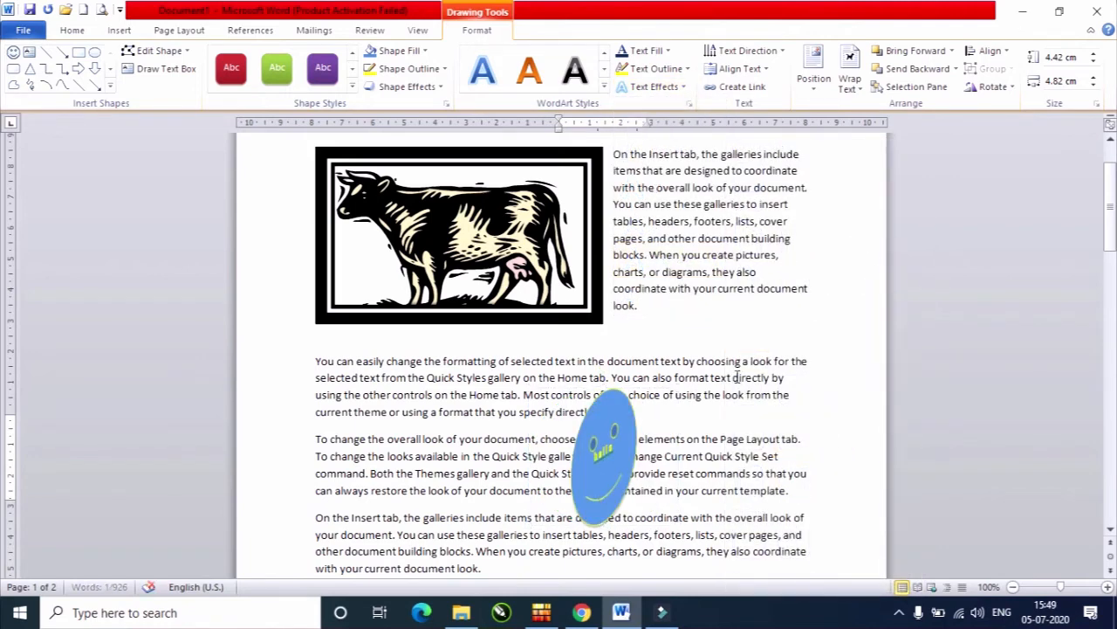
click(737, 377)
click(612, 444)
click(777, 378)
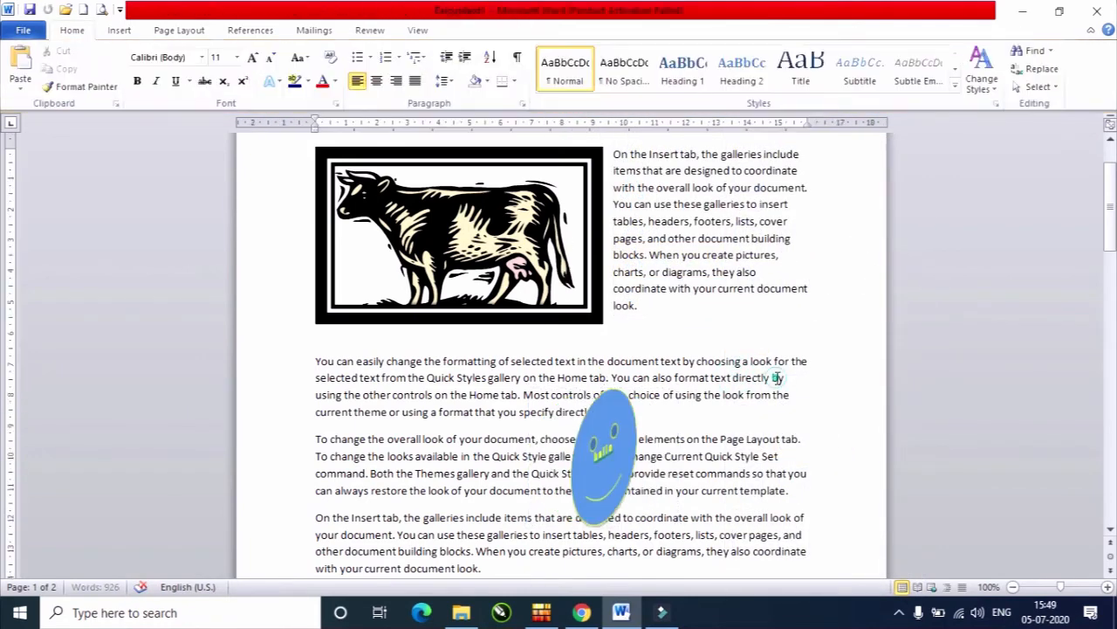
Try rotating all text in the smiley face by 90° with center alignment
double_click(611, 445)
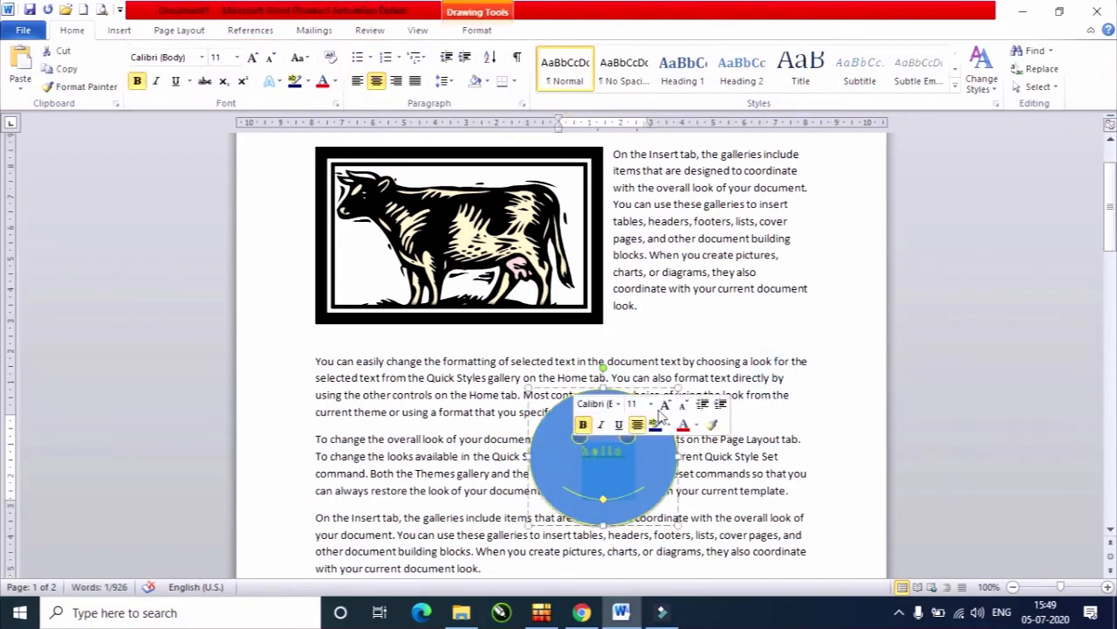
click(694, 304)
click(623, 418)
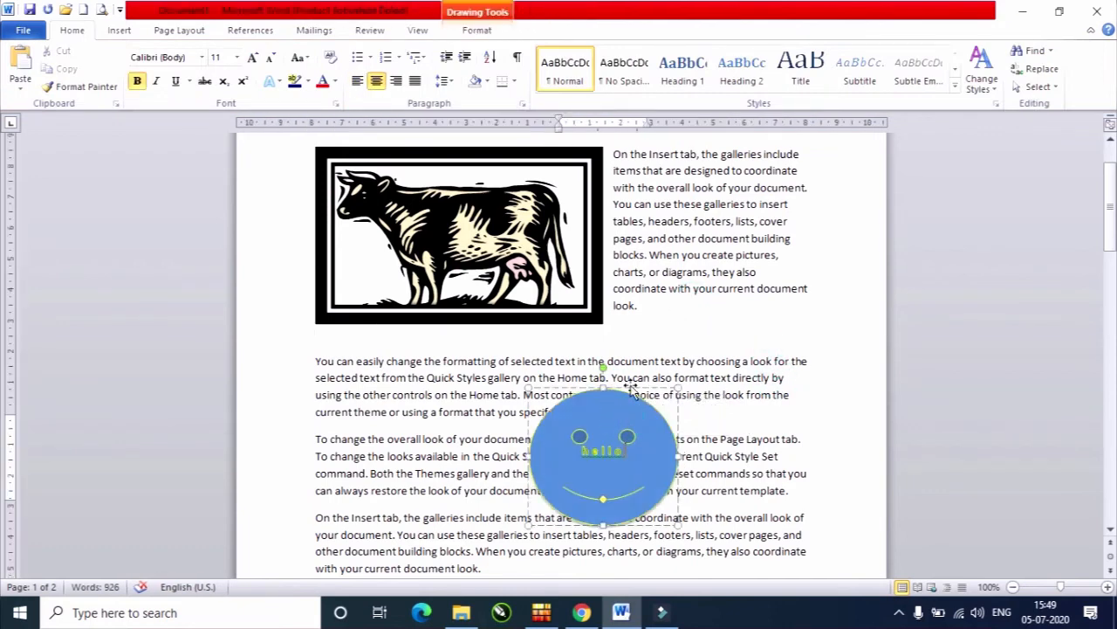
click(630, 386)
click(477, 29)
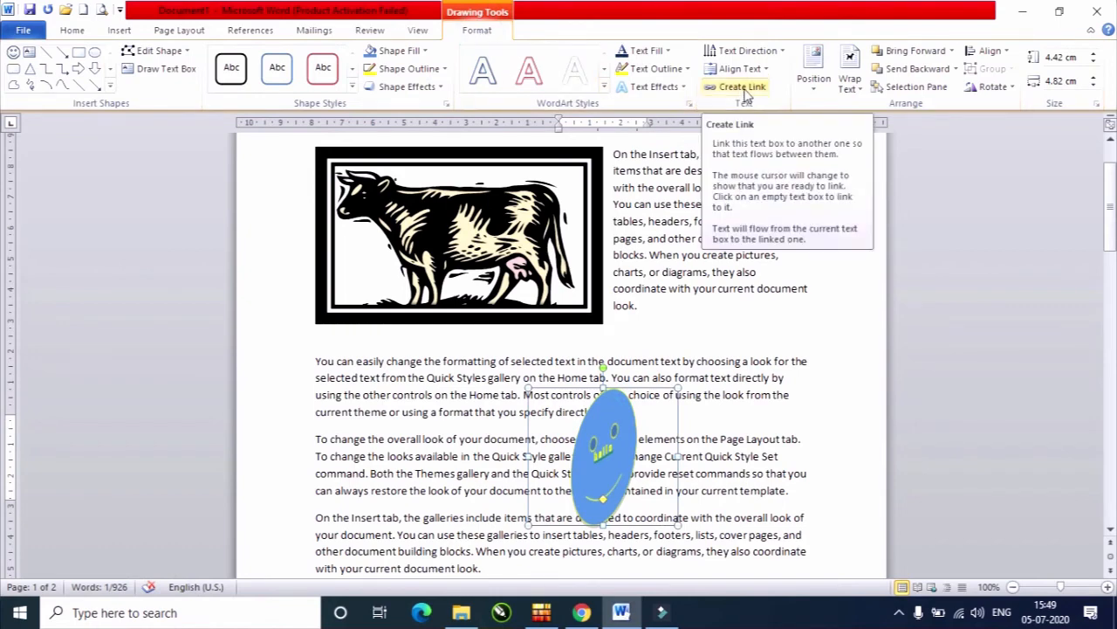
click(749, 50)
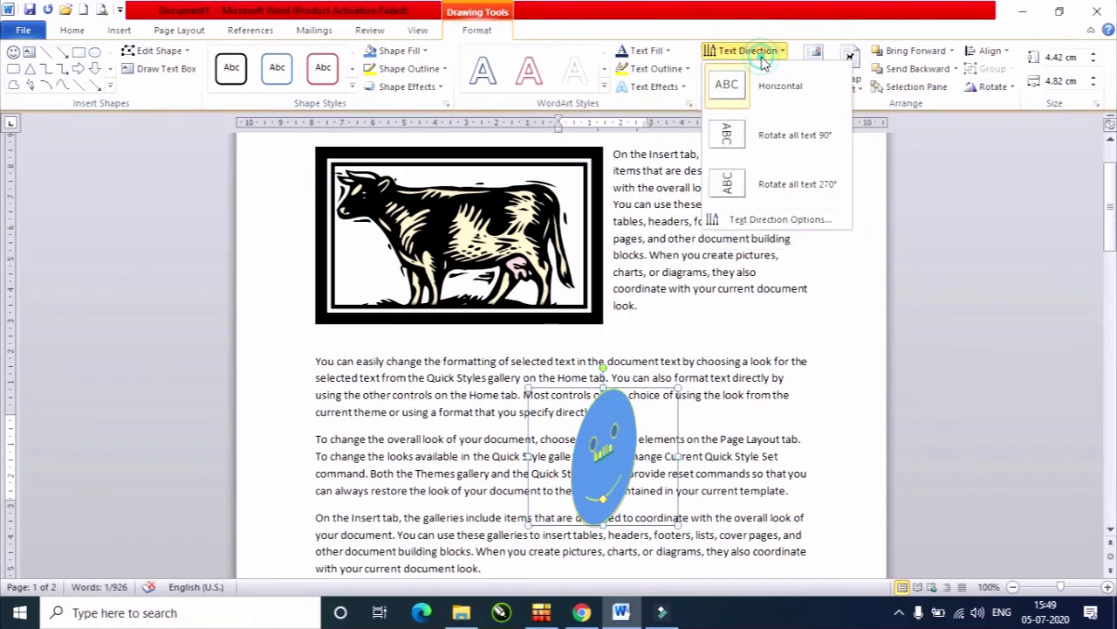
click(783, 140)
click(763, 70)
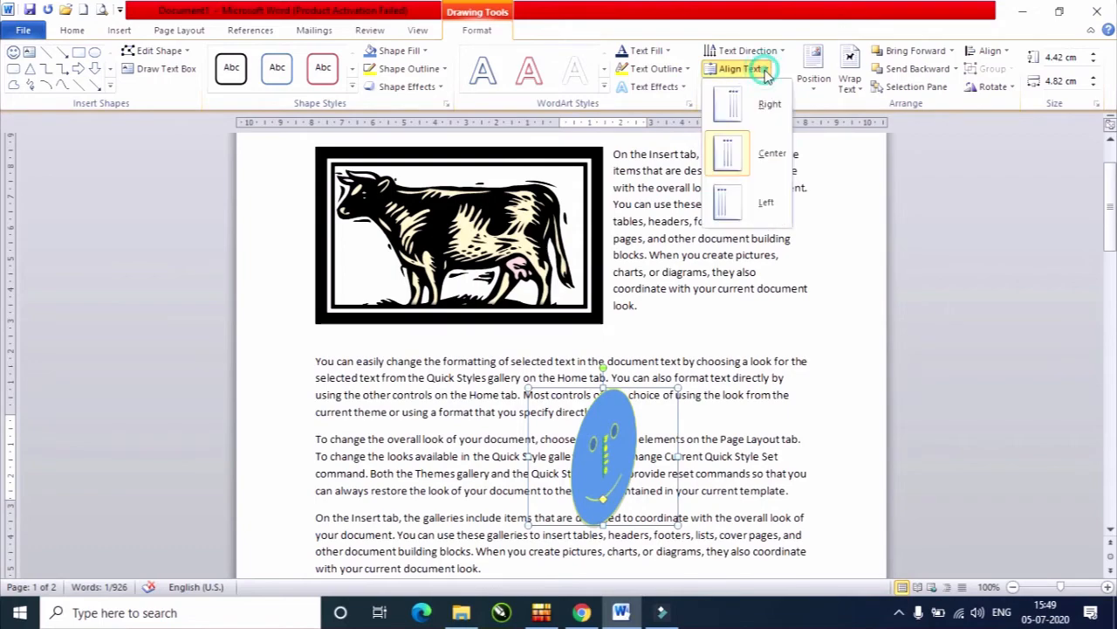
click(763, 157)
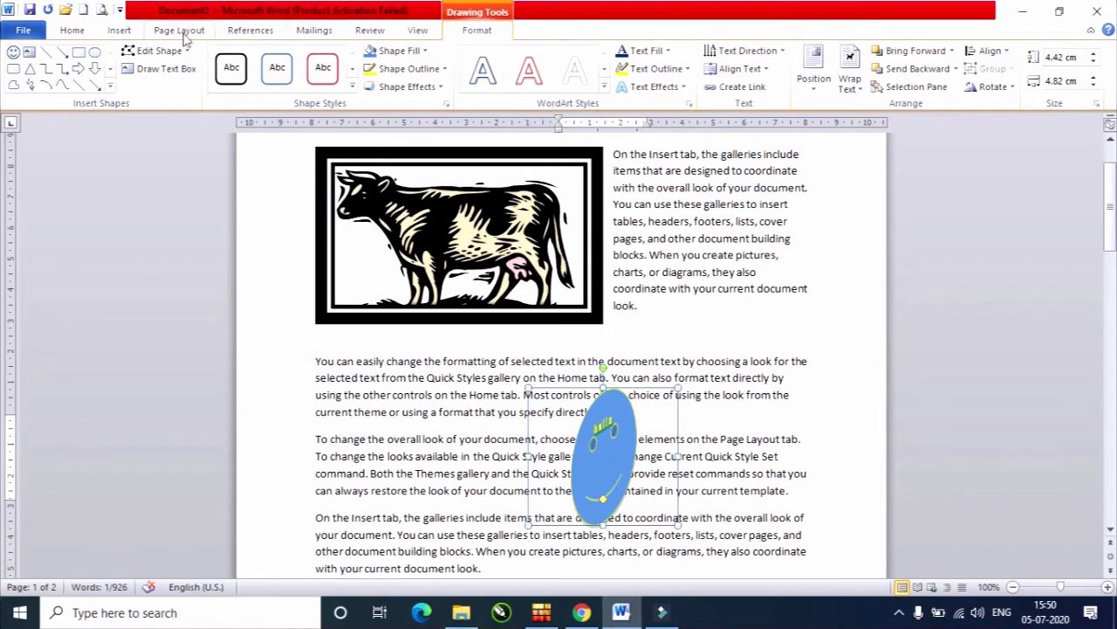
Open the SmartArt graphic gallery and browse the layouts of all categories
click(131, 29)
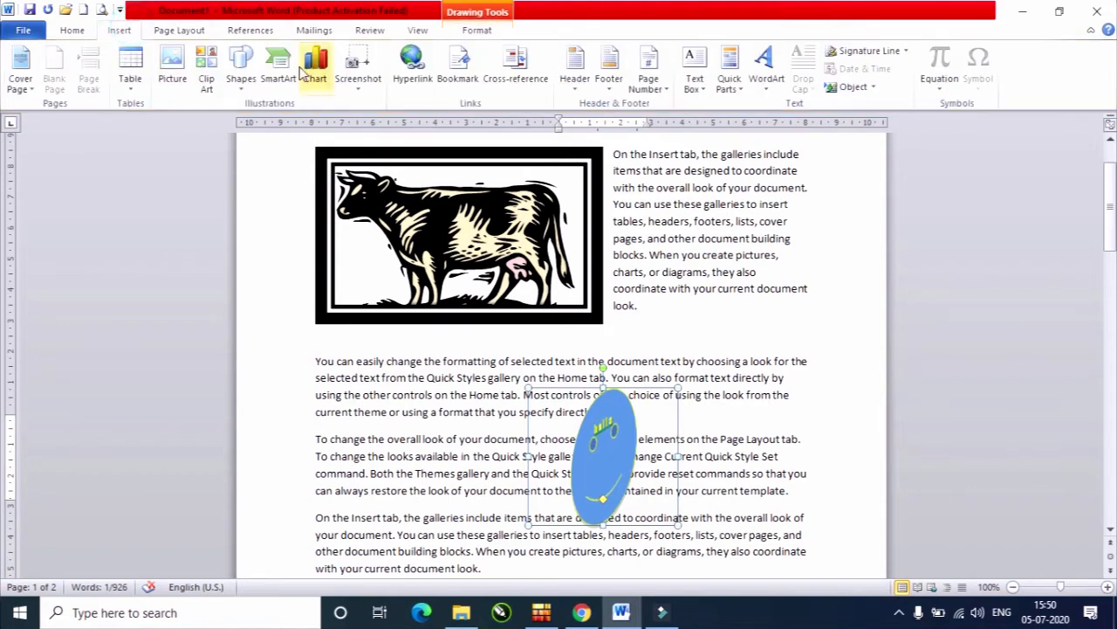
click(365, 412)
scroll(393, 406, down, 3)
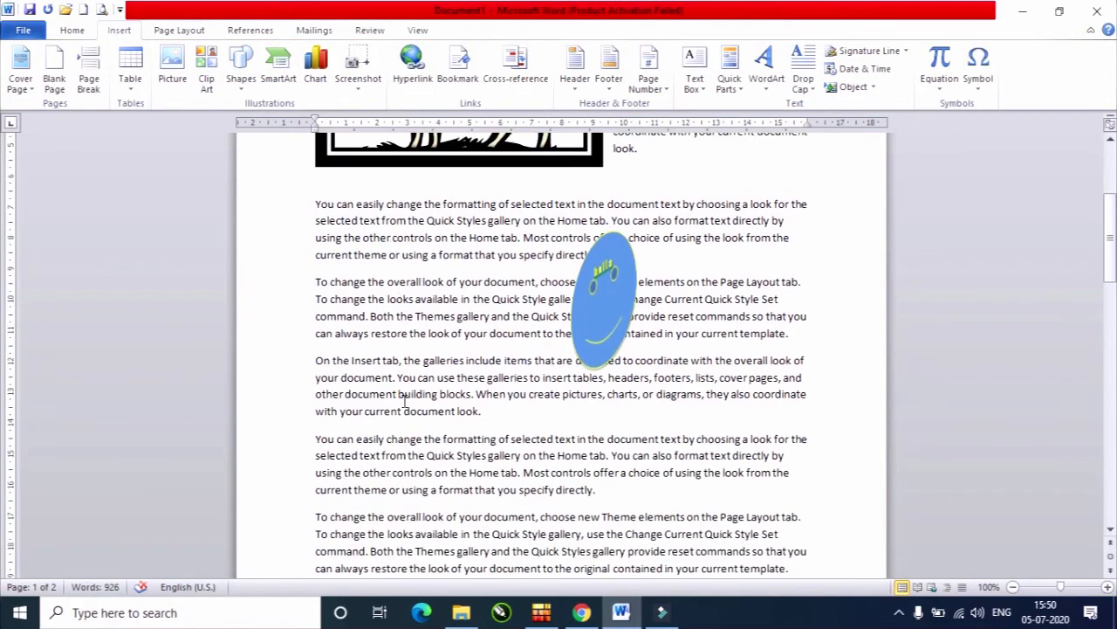
scroll(406, 400, down, 4)
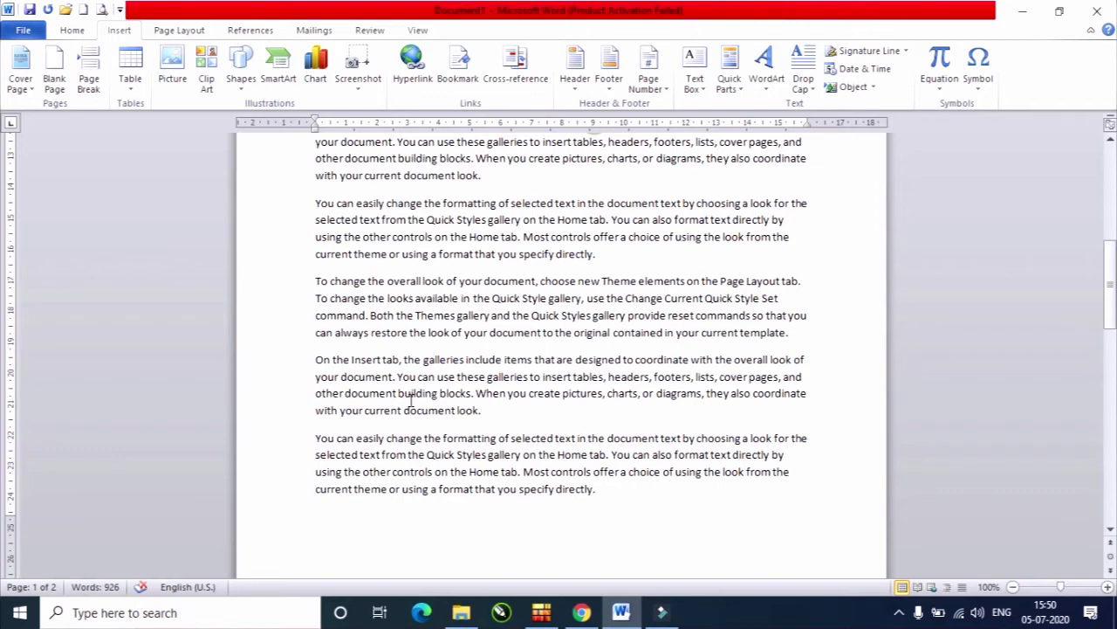
click(277, 63)
scroll(559, 262, down, 12)
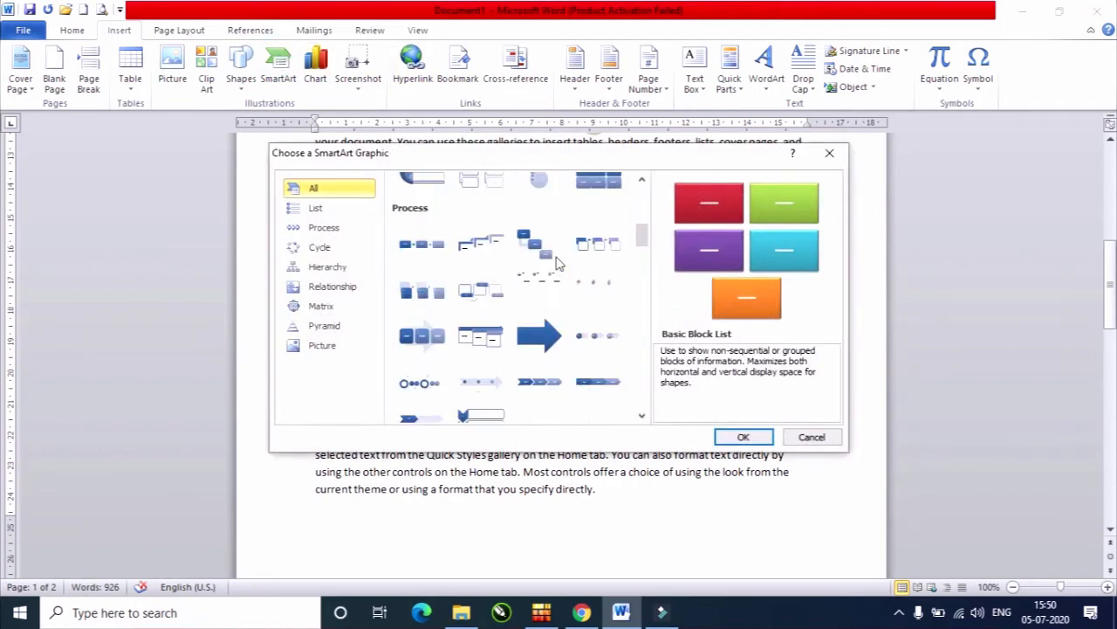
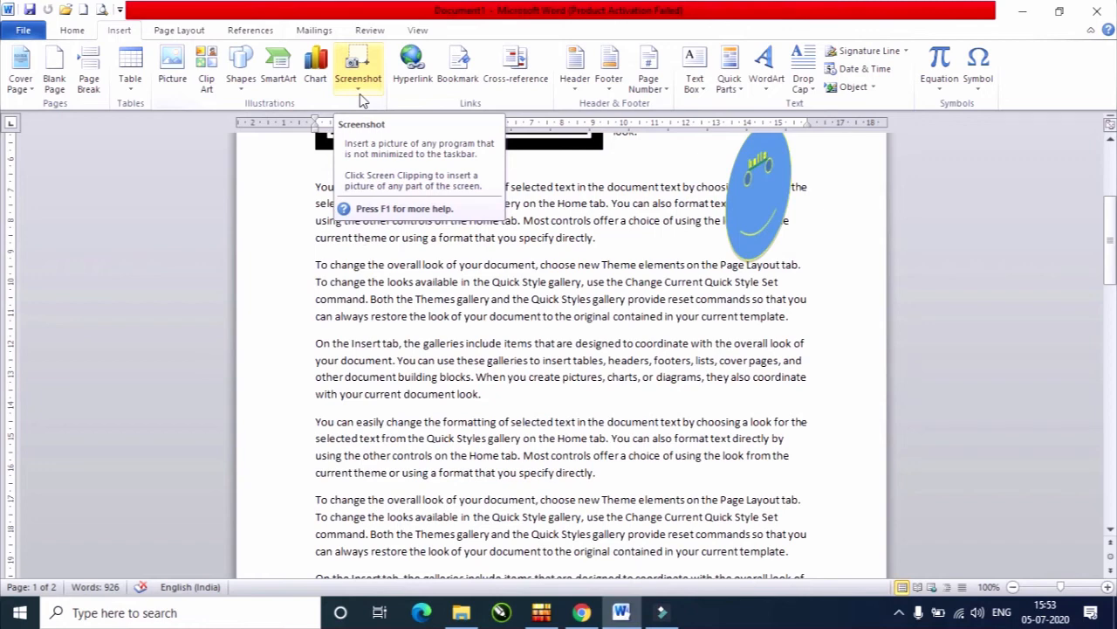
Insert a screen clipping of the two red arrow thumbnails from the video editor, about 9.58 by 3.49 cm, within the text
click(369, 91)
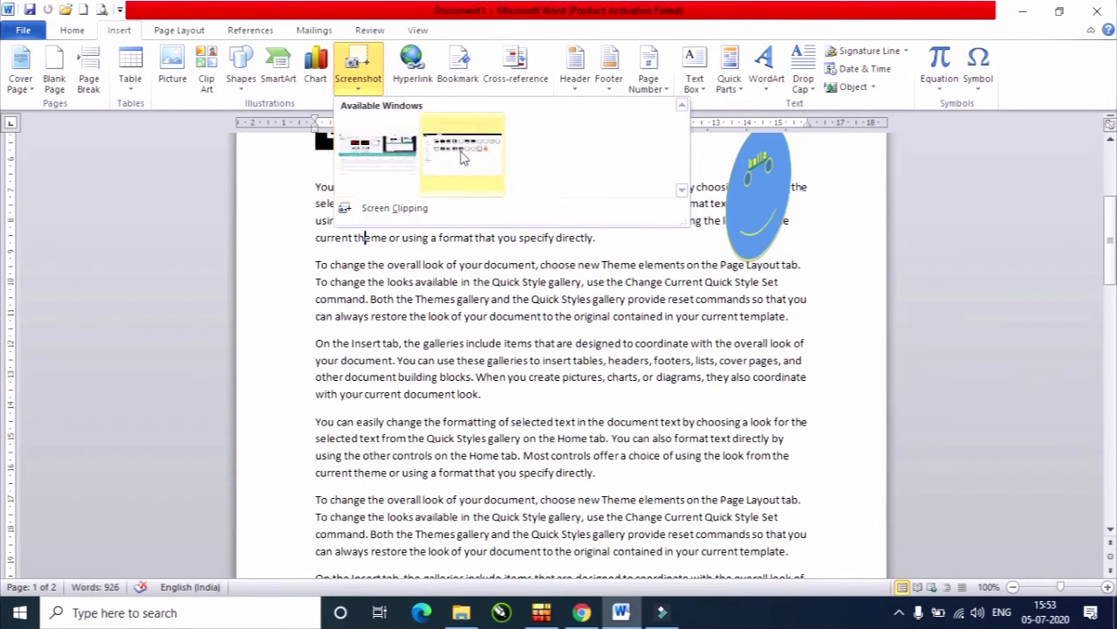
click(397, 216)
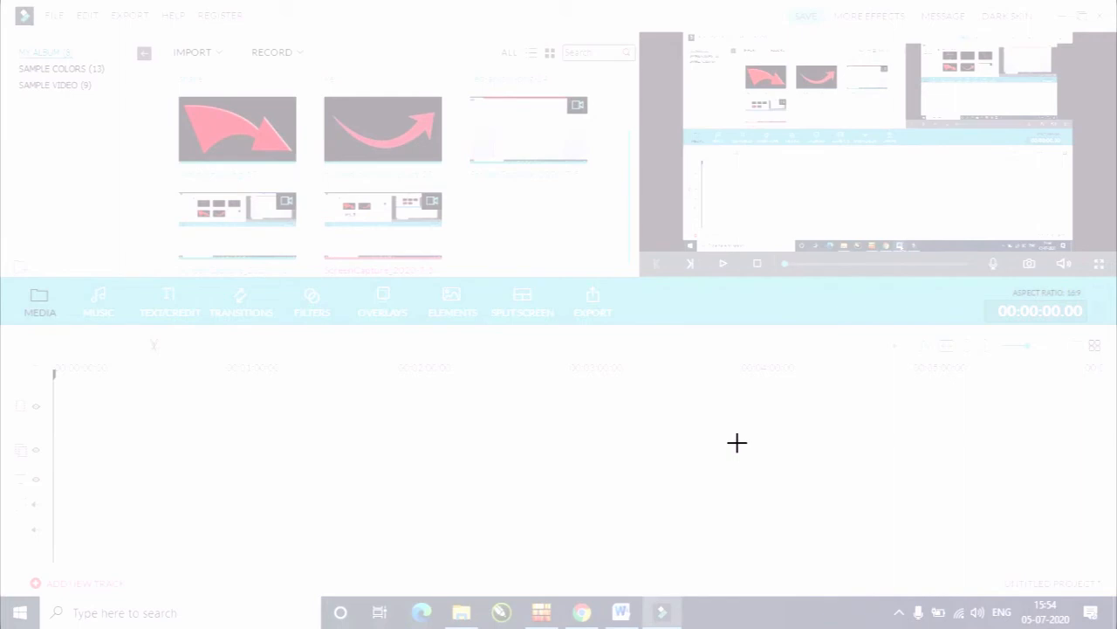
drag(163, 75, 454, 180)
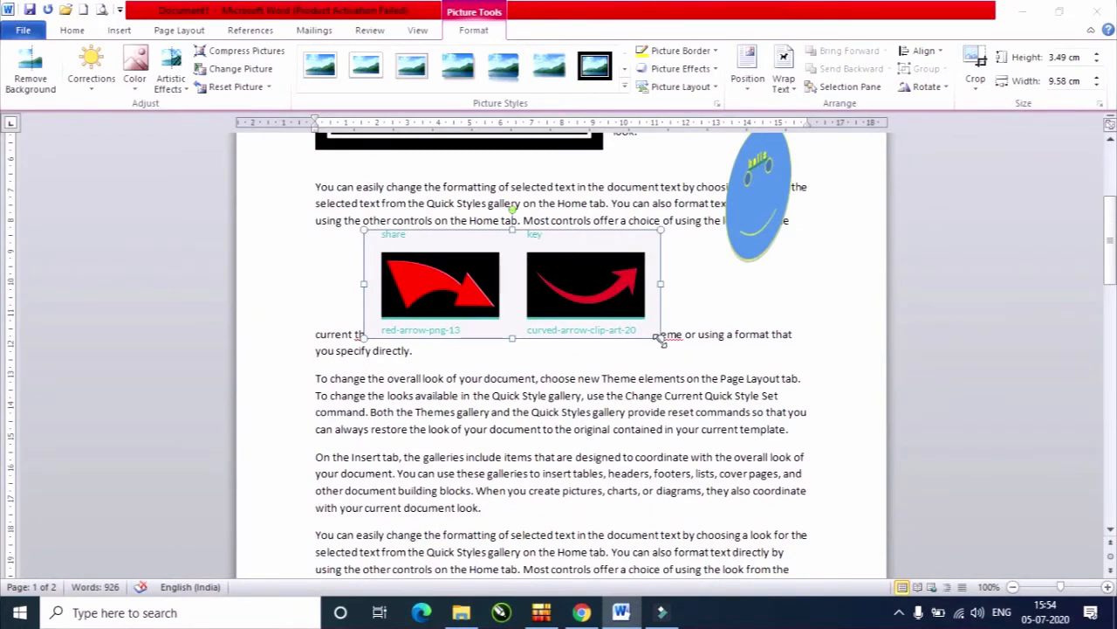
Insert a screen clipping of Word's own Insert ribbon inside the word "contained" and maximize the document window
click(641, 427)
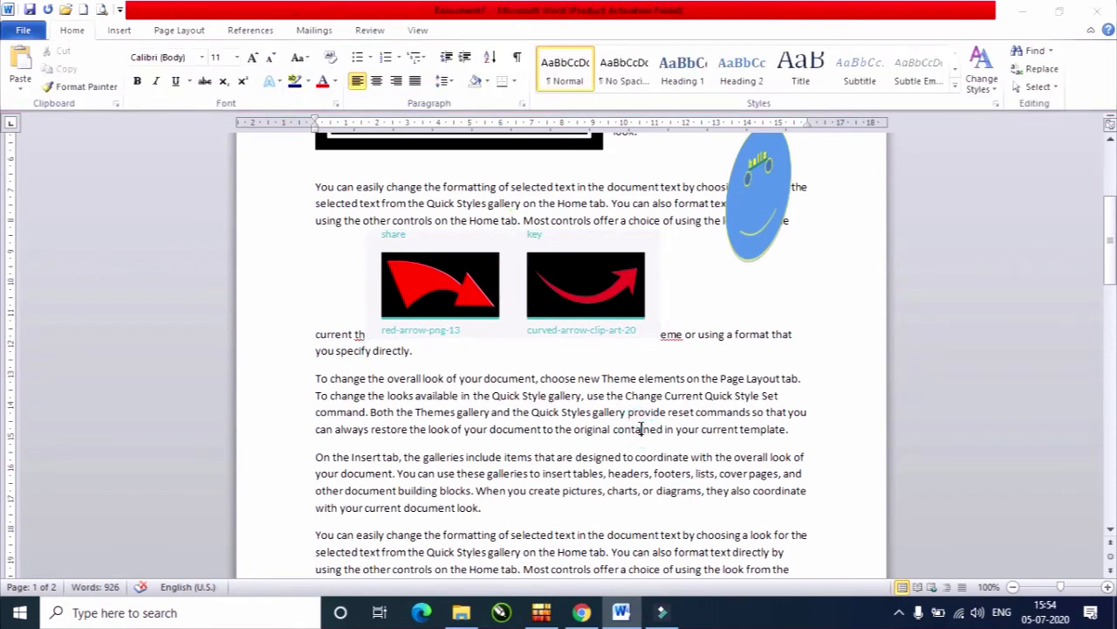
click(119, 33)
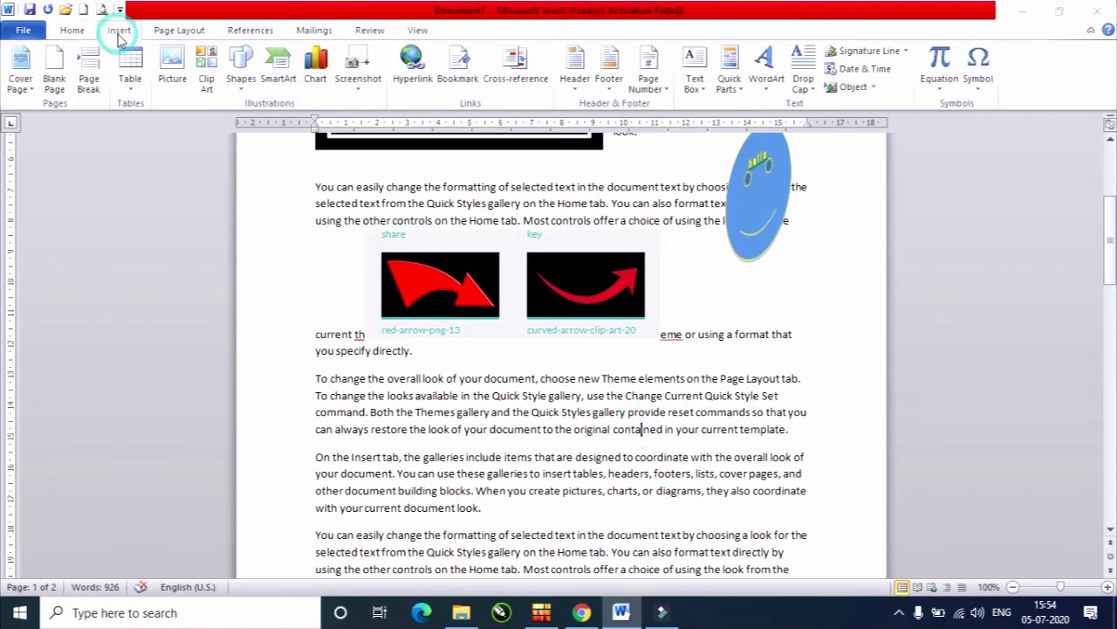
click(358, 70)
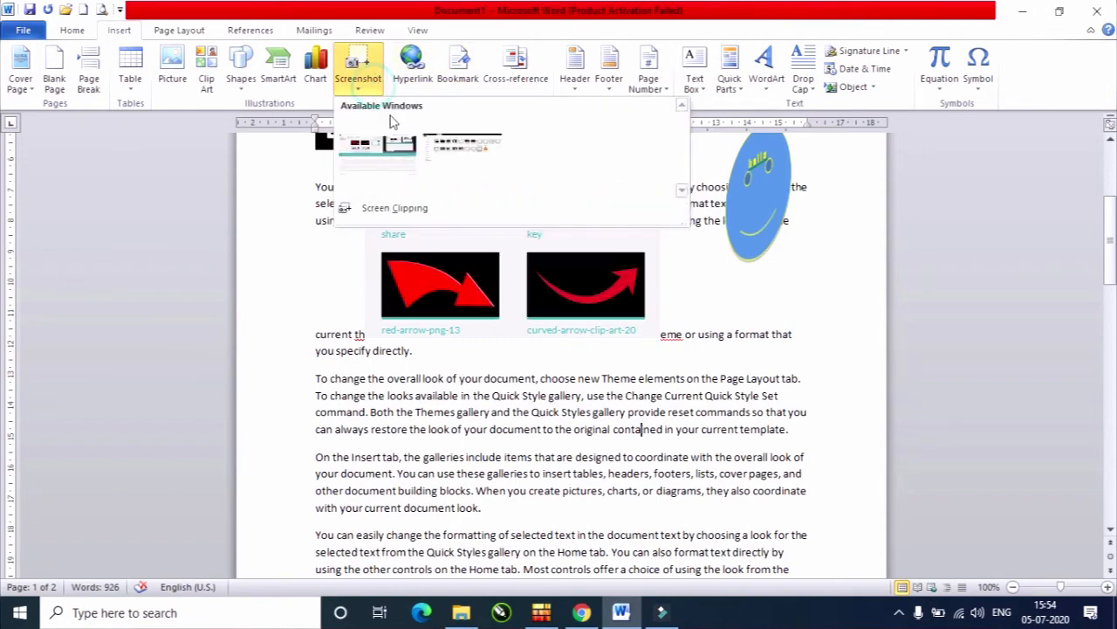
click(416, 213)
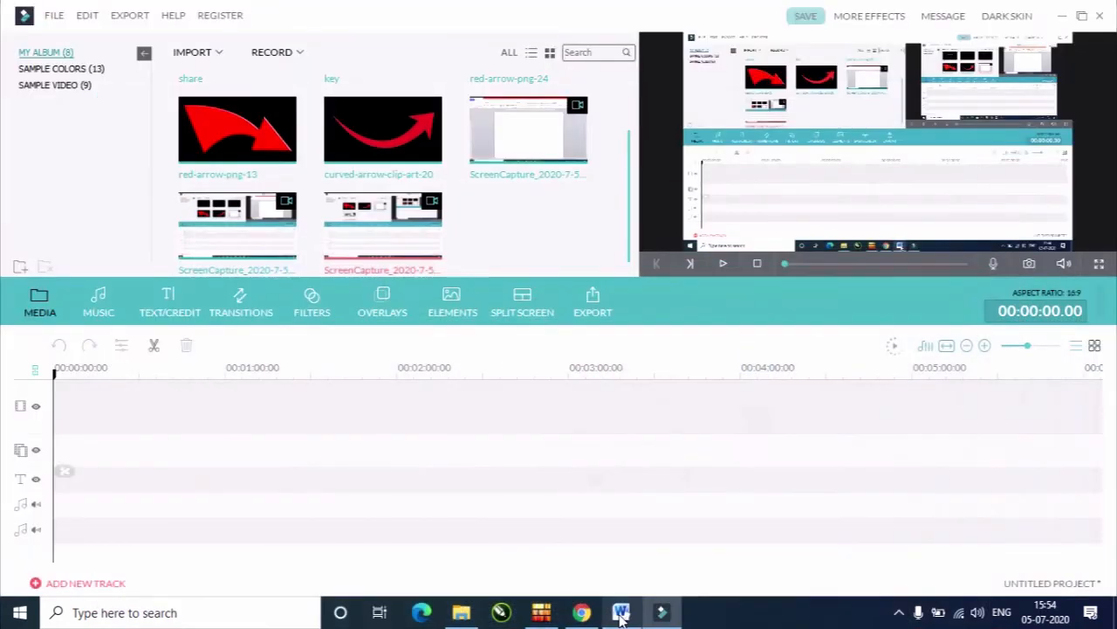
click(621, 614)
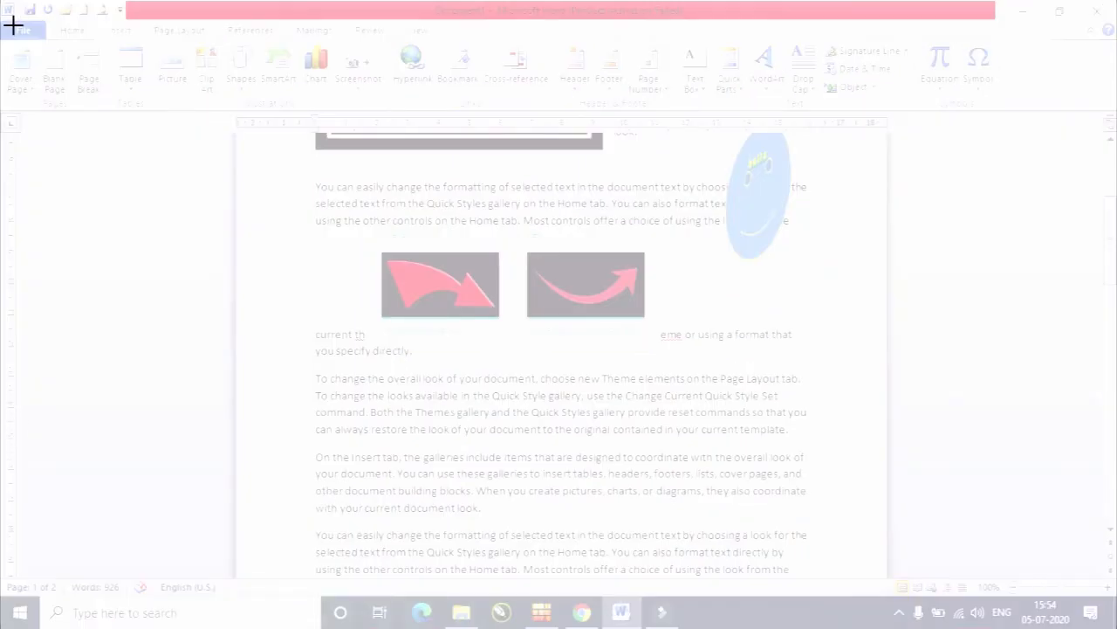
drag(12, 20, 1116, 112)
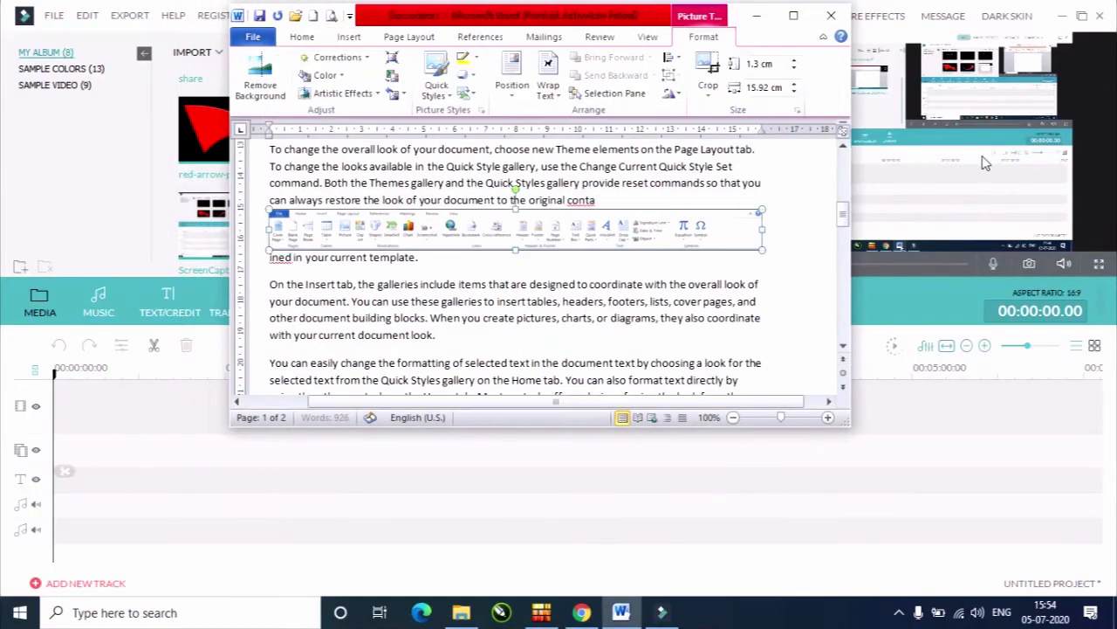
click(799, 19)
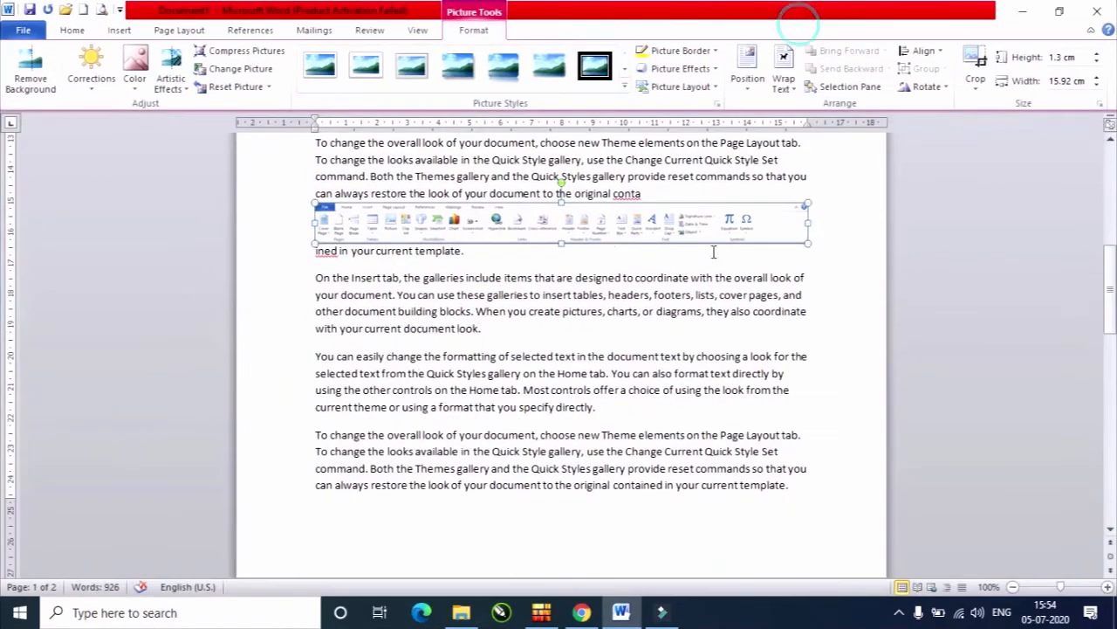
Stretch the ribbon clipping to about 2.62 cm high and 18.23 cm wide
click(582, 225)
drag(560, 241, 561, 284)
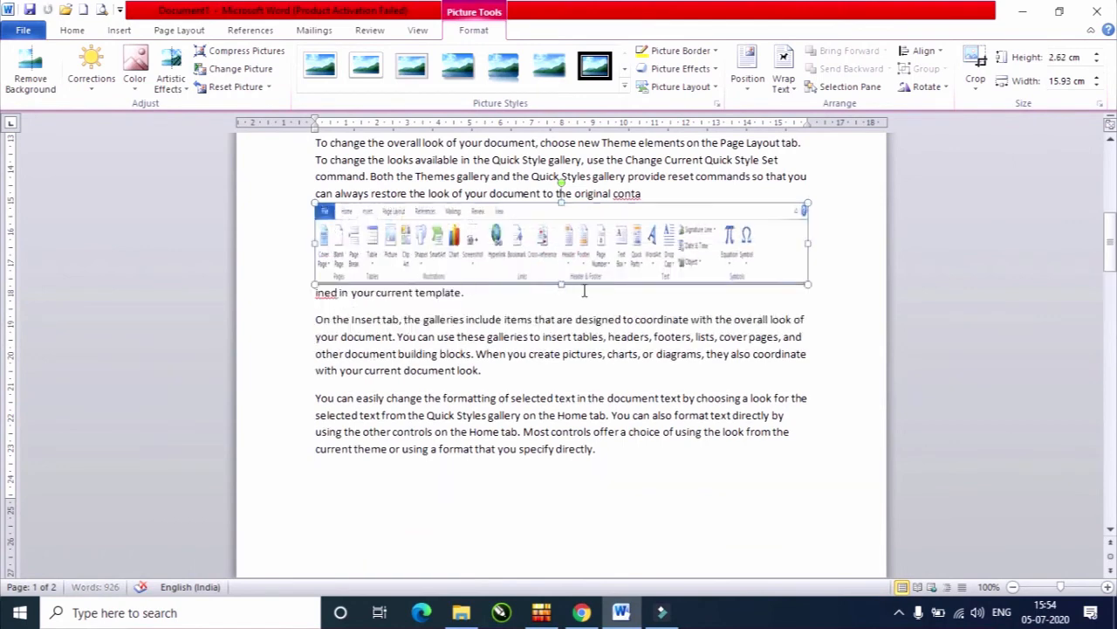
drag(807, 243, 848, 241)
drag(314, 242, 283, 243)
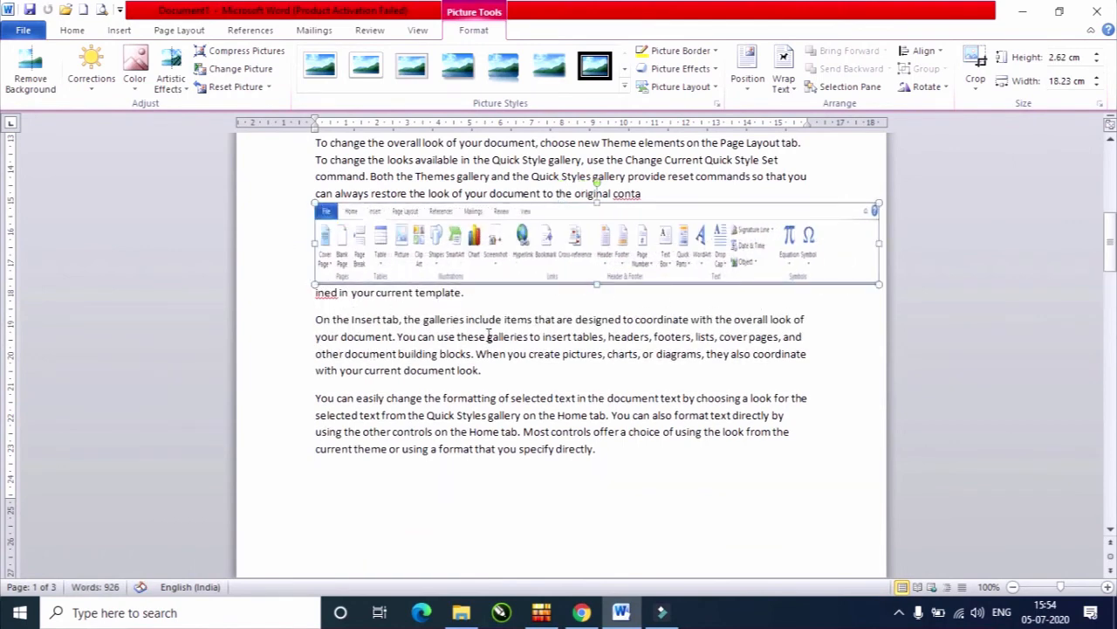
click(487, 335)
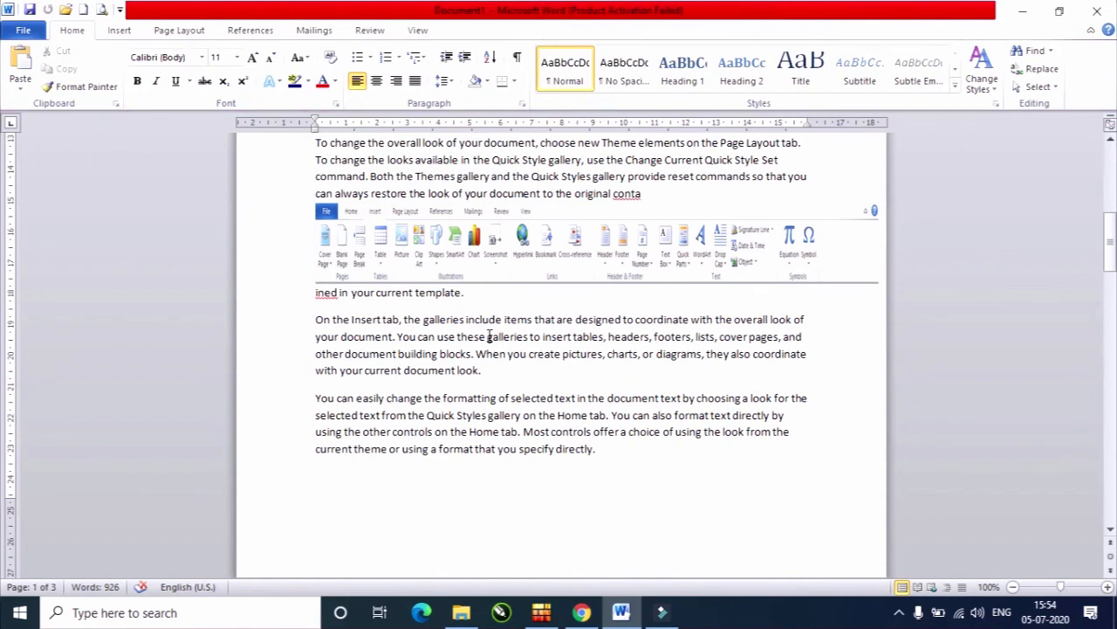
Add two blank lines after the paragraph ending "with your current document look."
click(107, 33)
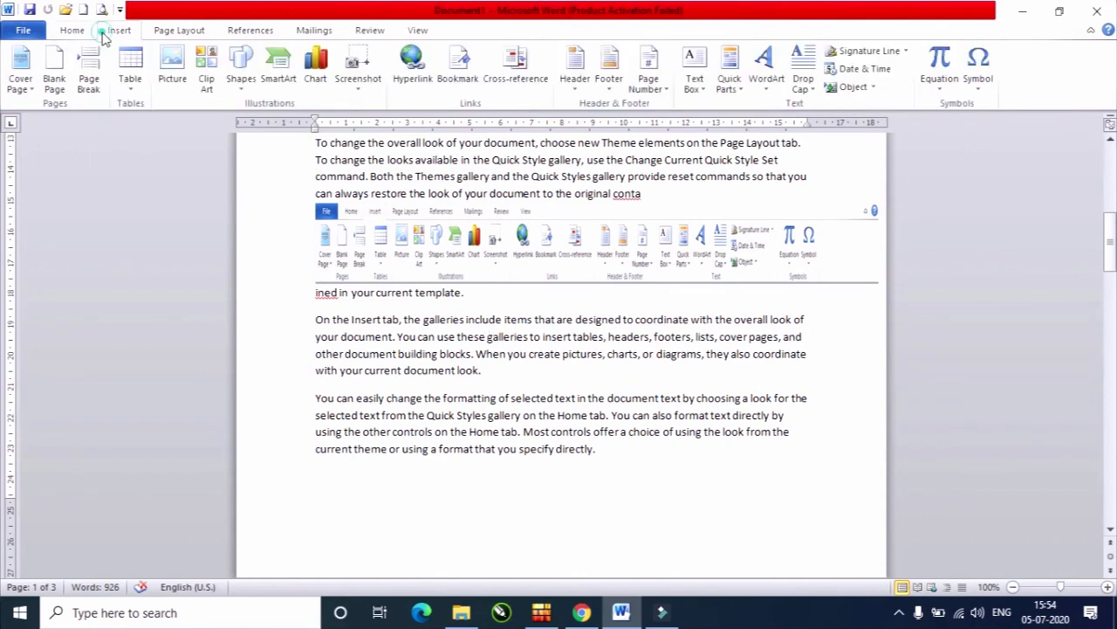
click(563, 371)
key(Return)
key(Return)
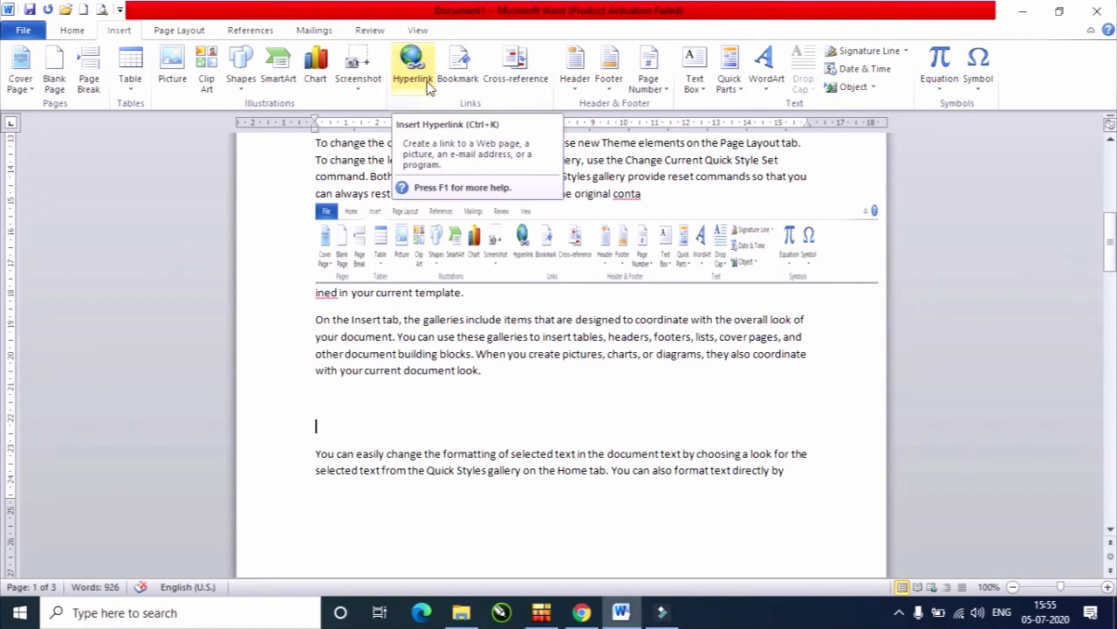
drag(316, 370, 487, 370)
click(494, 393)
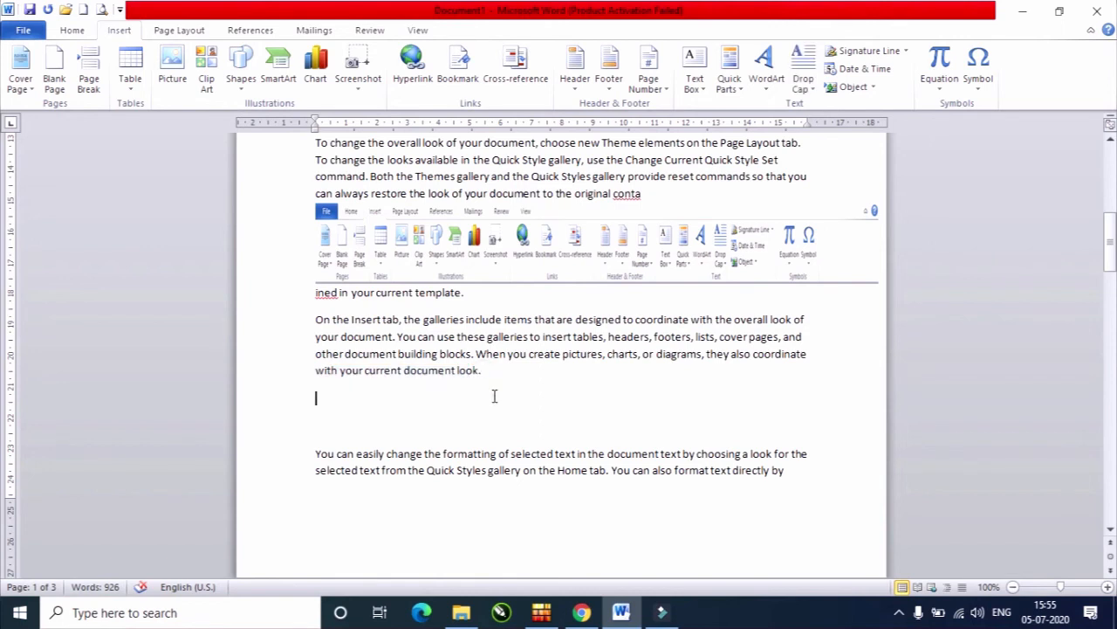
Link the words "current document" to the existing file The SQL INSERT INTO SELECT Statement in the Documents folder
drag(395, 370, 433, 371)
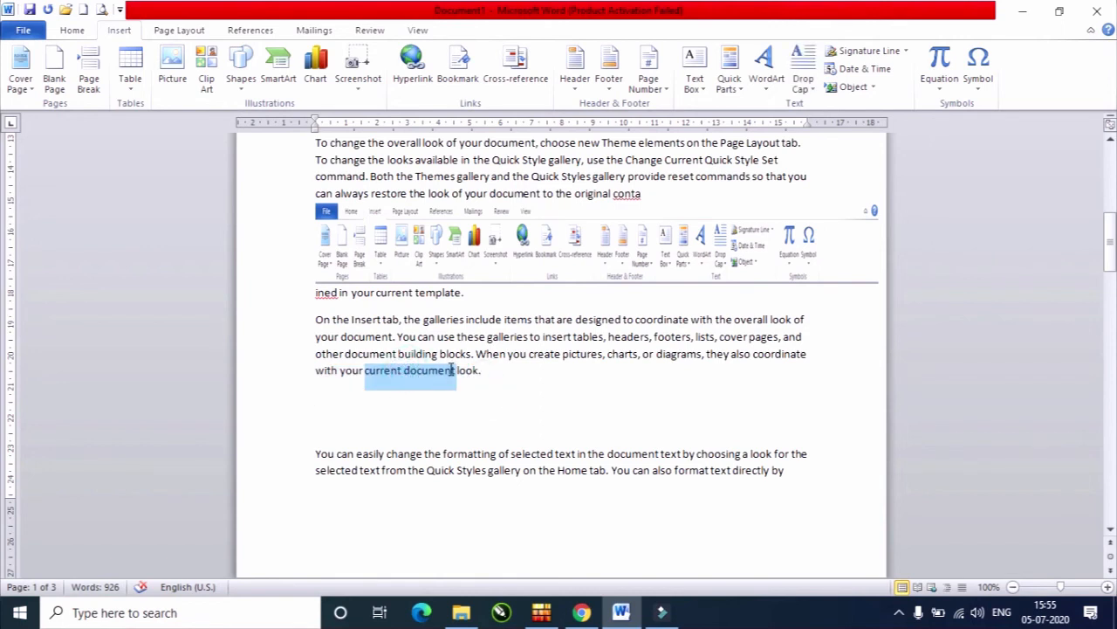
click(415, 70)
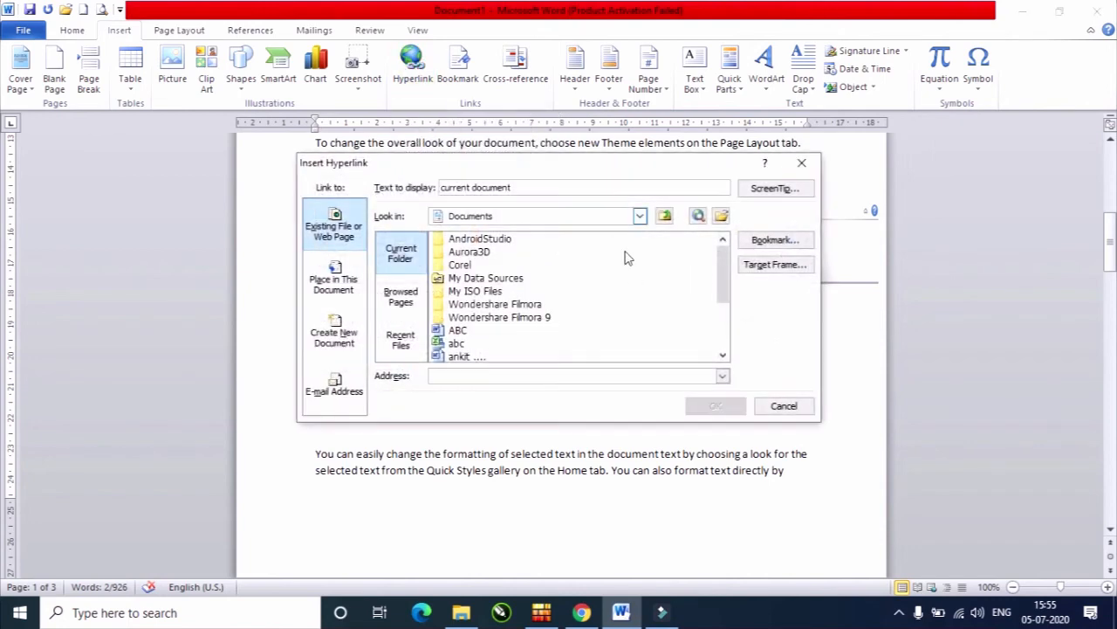
drag(664, 154, 816, 106)
click(610, 295)
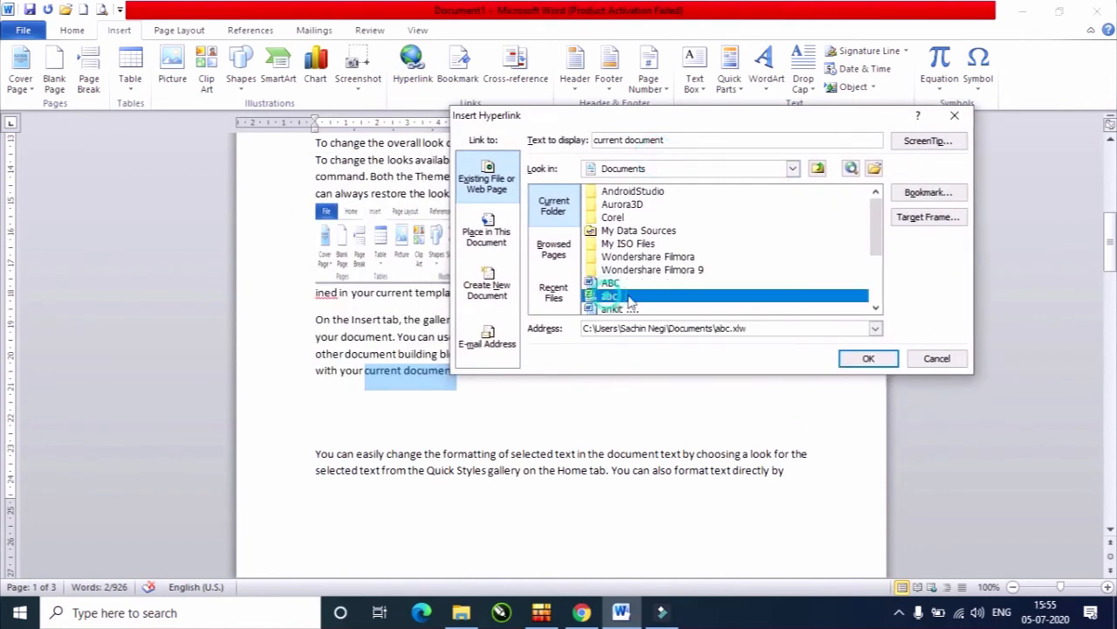
scroll(674, 288, down, 2)
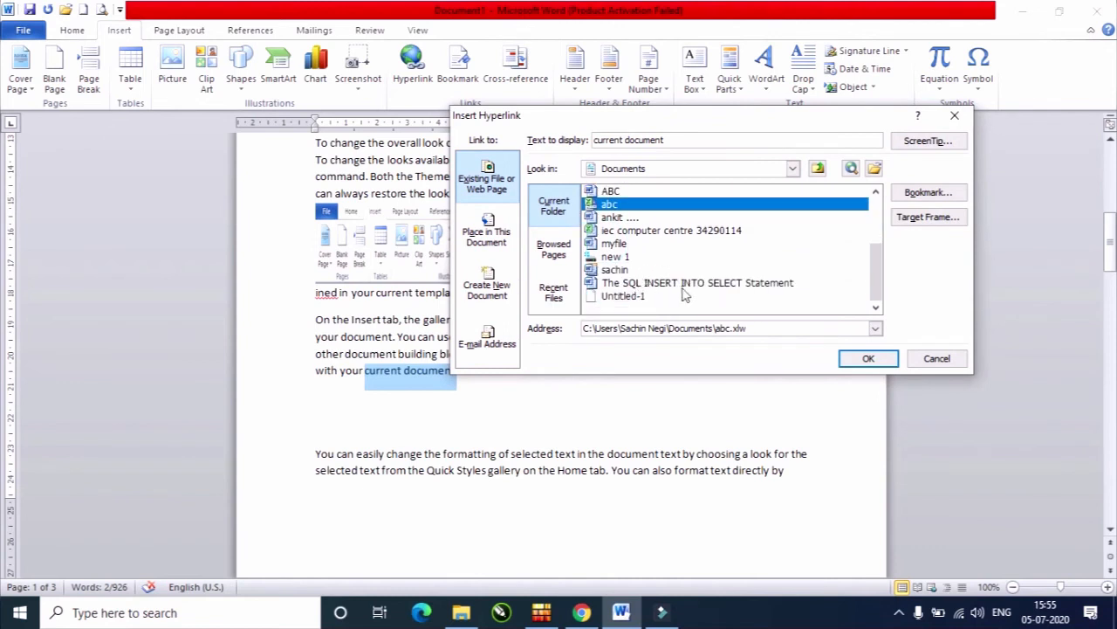
click(681, 283)
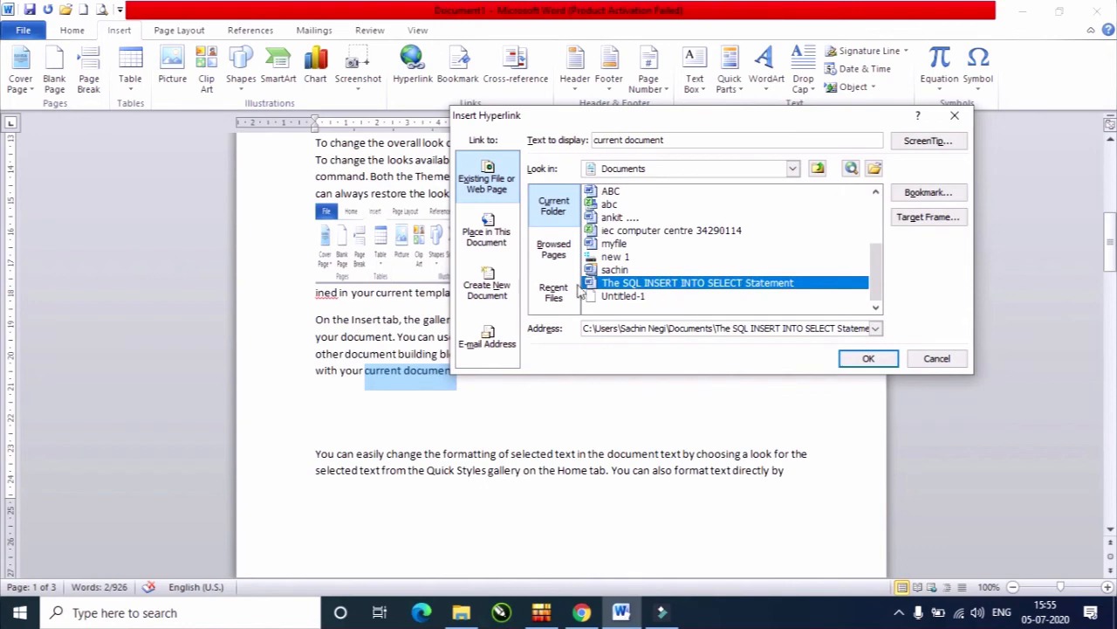
click(861, 357)
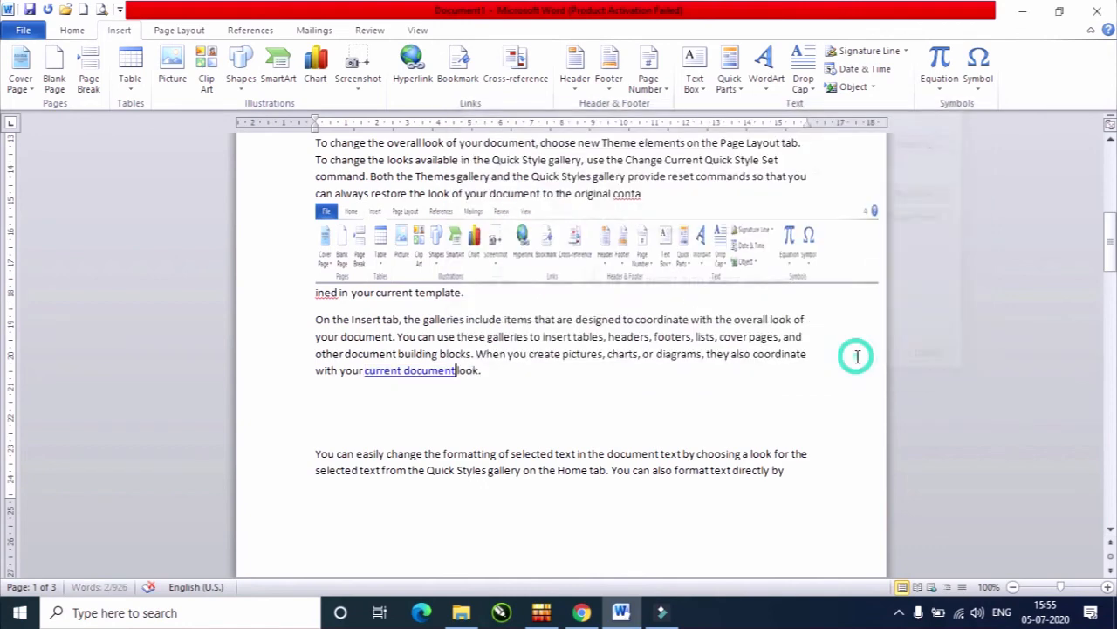
Follow the "current document" hyperlink, accepting the security notice, and close the linked document
ctrl+click(412, 372)
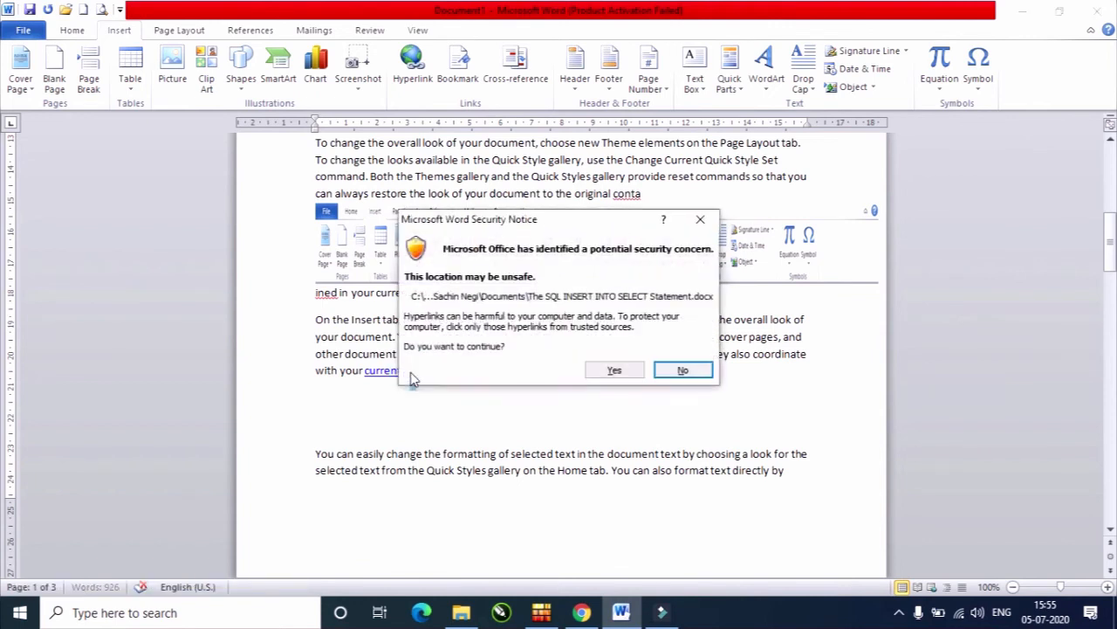
click(614, 371)
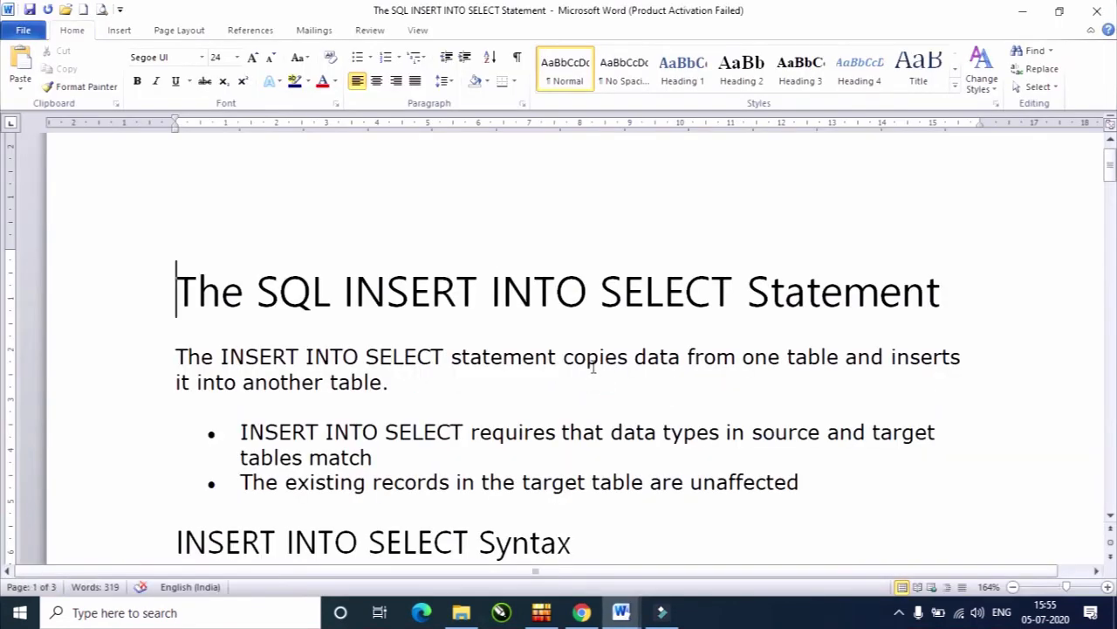
click(1096, 10)
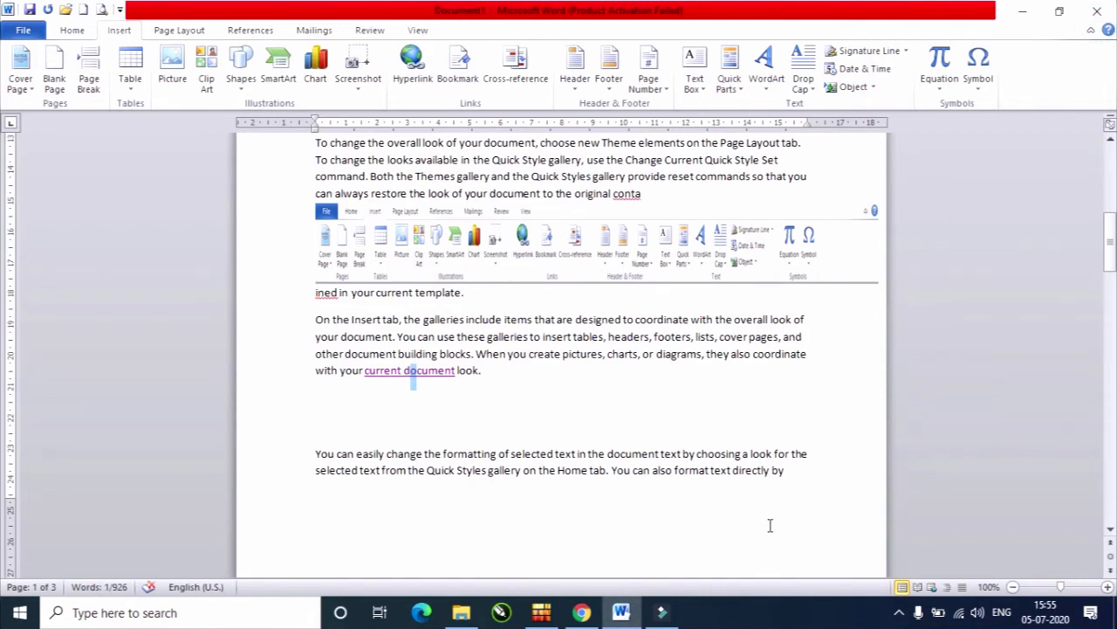
Insert a hyperlink to the existing Documents file myfile on the blank line below the "current document" paragraph
click(369, 401)
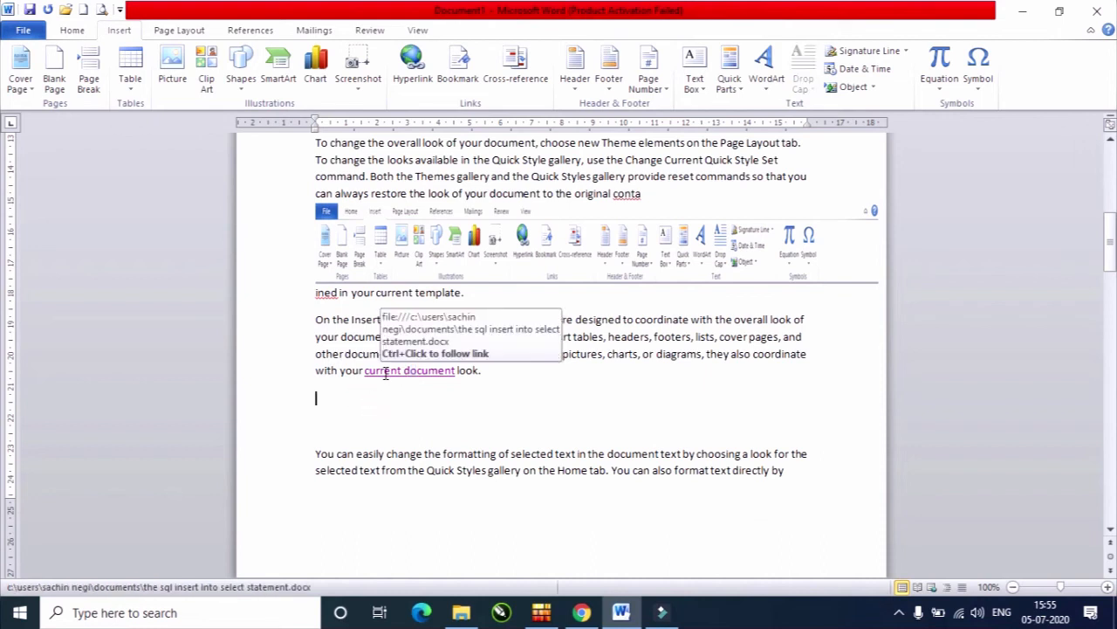
click(341, 404)
click(411, 63)
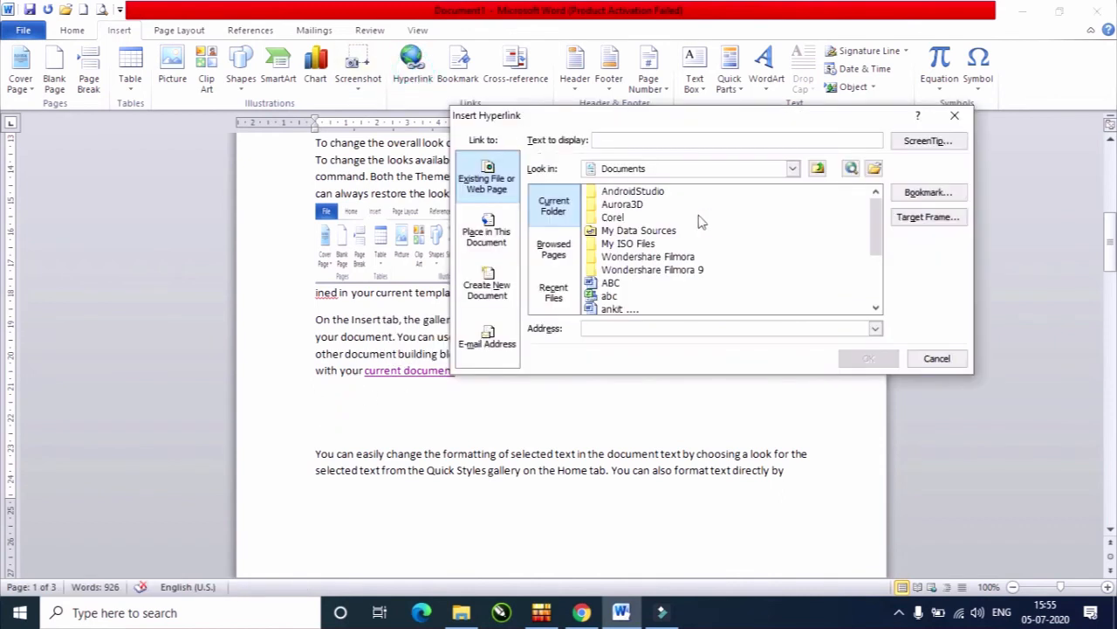
scroll(783, 263, down, 4)
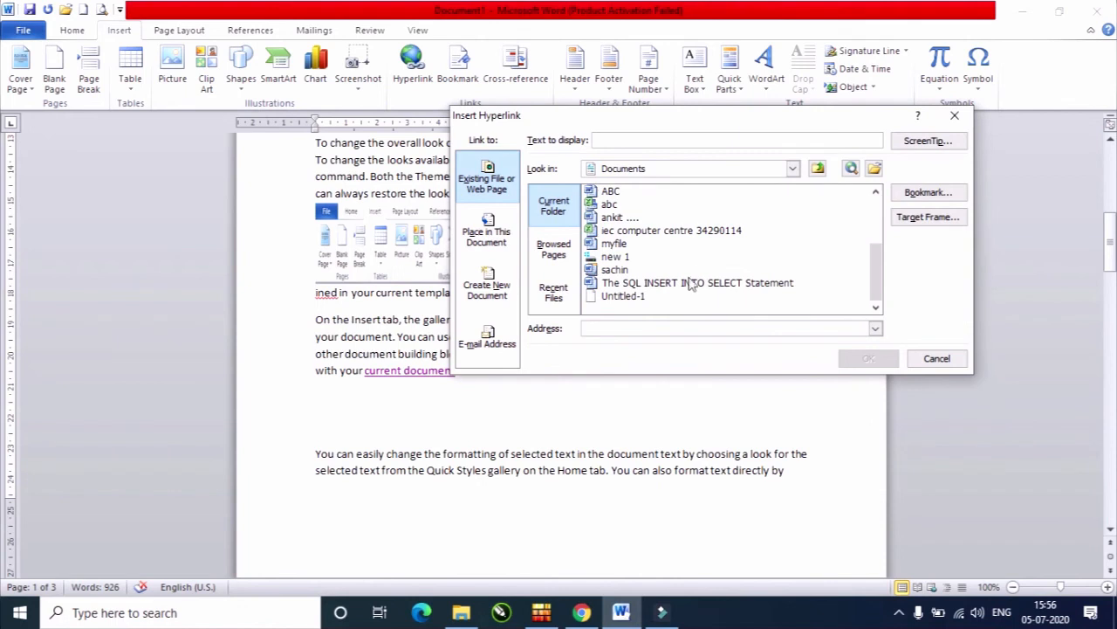
click(611, 247)
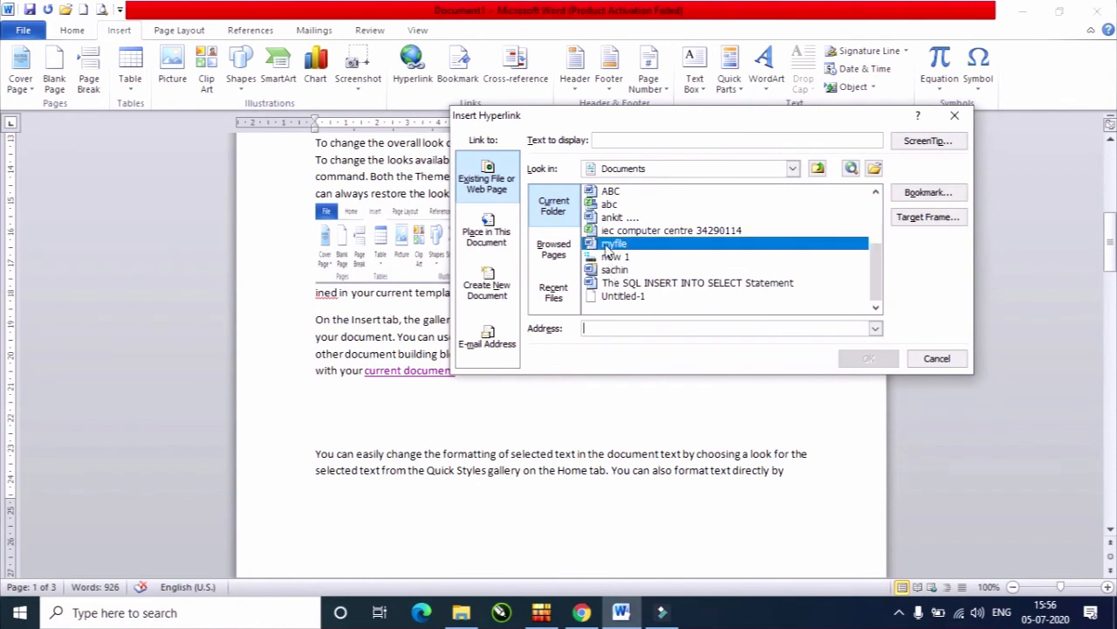
click(869, 358)
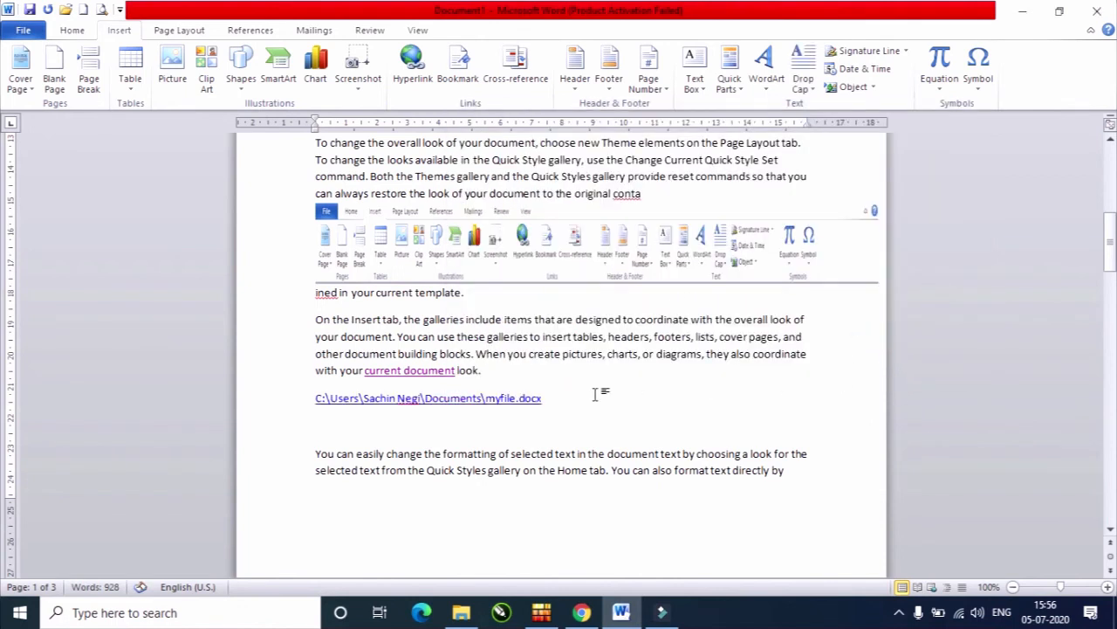
Follow the myfile.docx hyperlink, accepting the security notice, look through the linked document and close it
ctrl+click(468, 400)
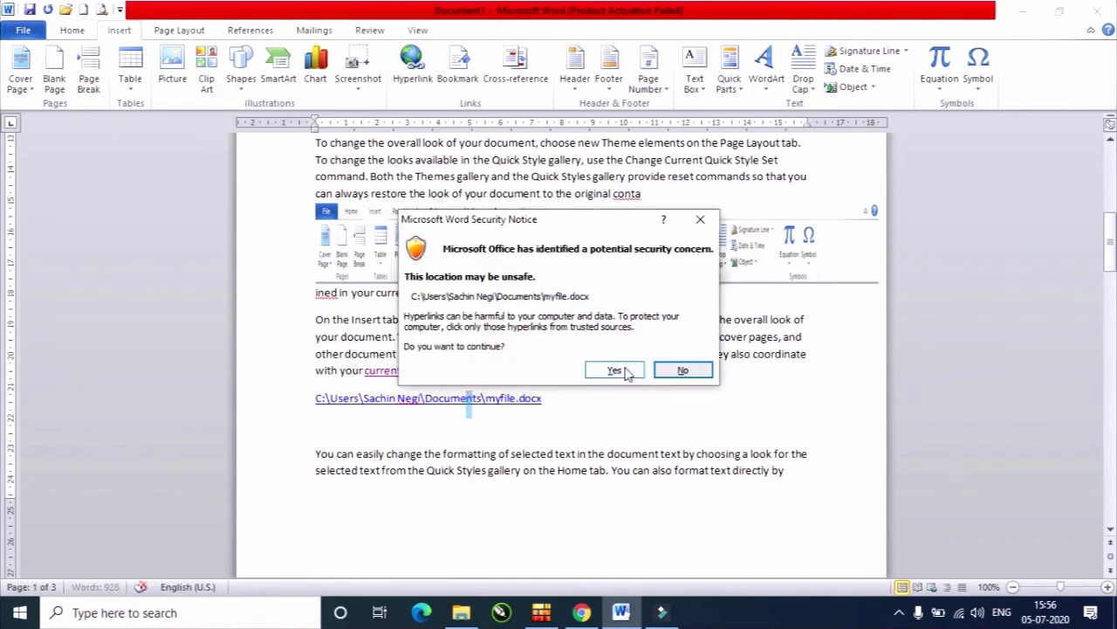
click(622, 370)
scroll(625, 367, down, 10)
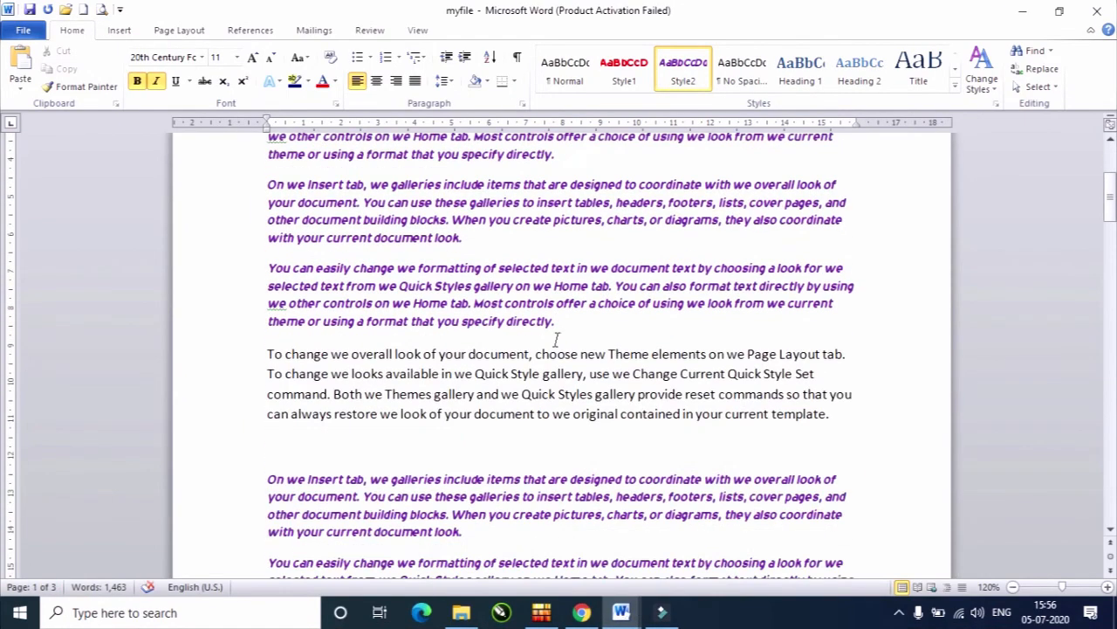
click(1105, 11)
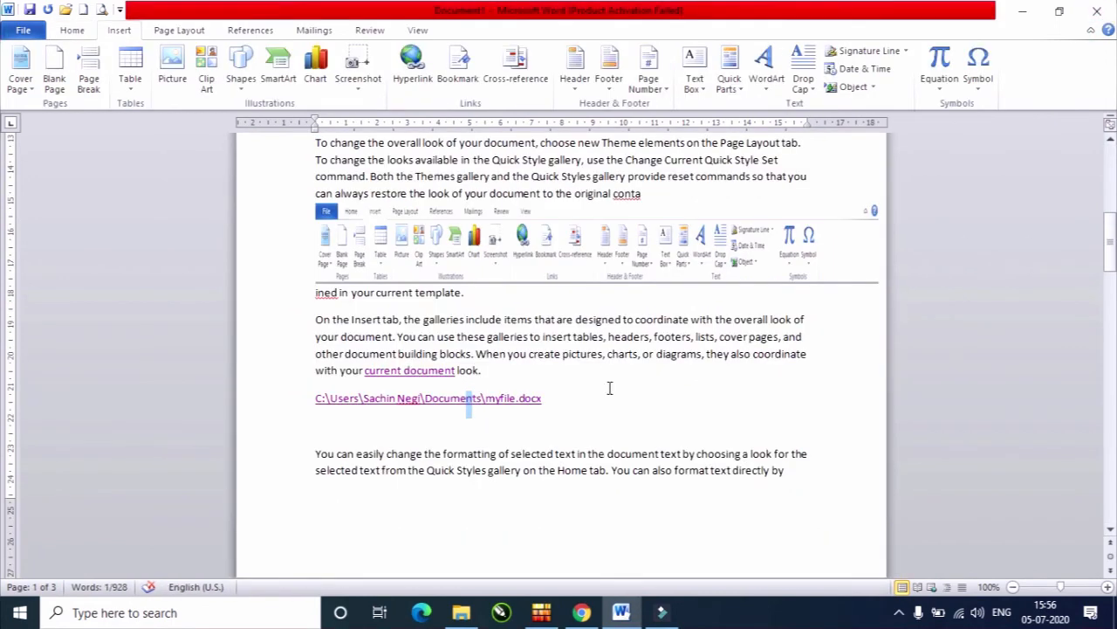
Add a blank line below the myfile.docx link and narrow the ribbon clipping to the right text margin
key(Return)
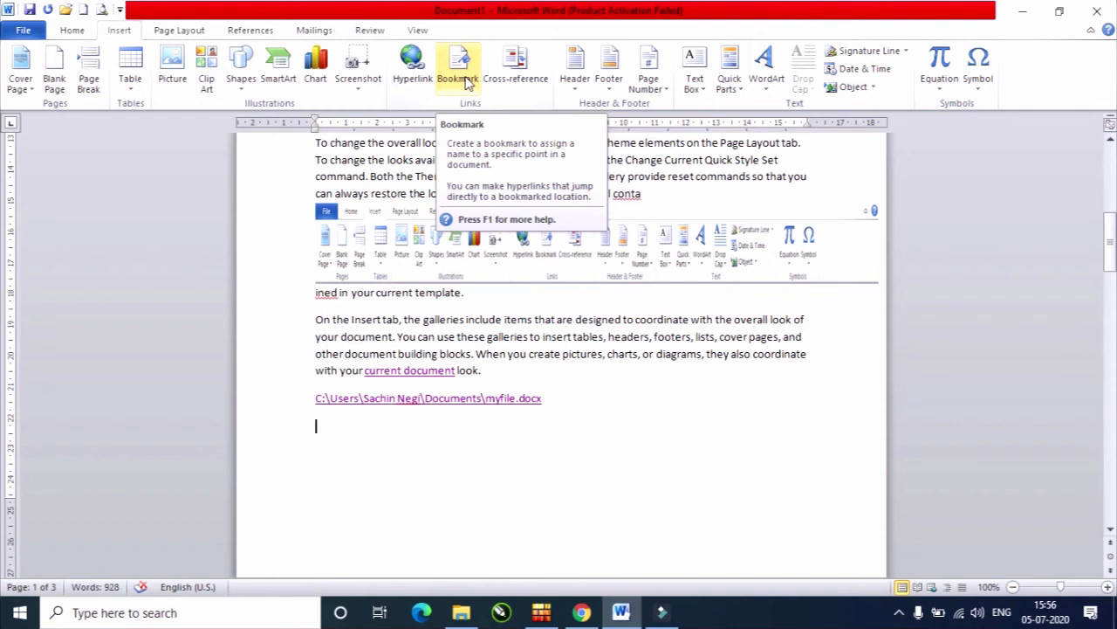
click(425, 251)
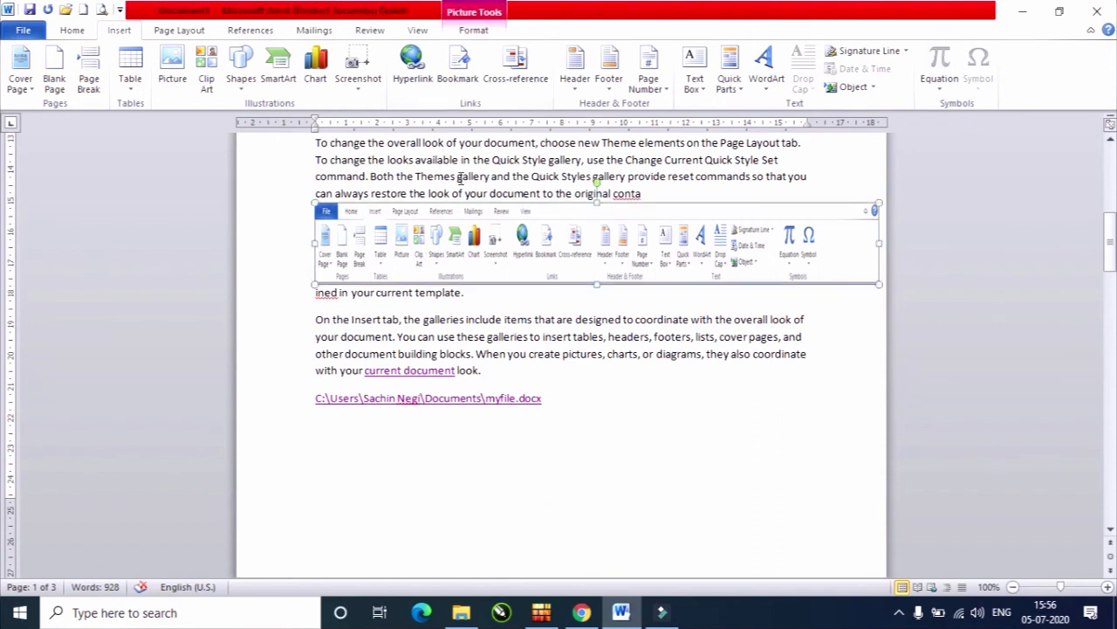
drag(879, 243, 808, 249)
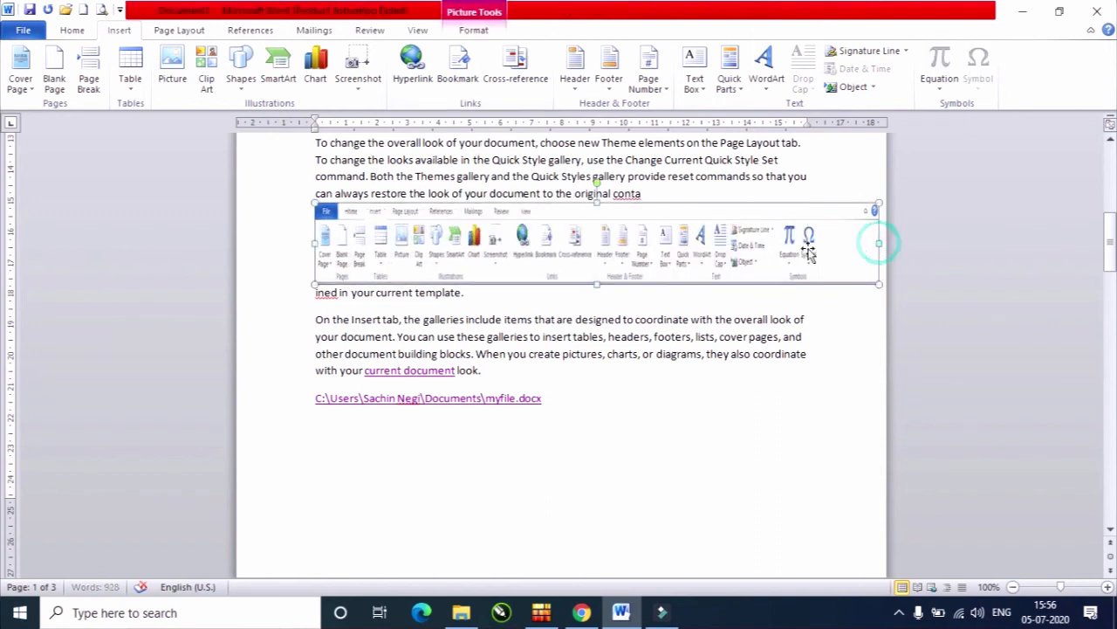
Add a bookmark named "first" to the ribbon clipping
click(458, 77)
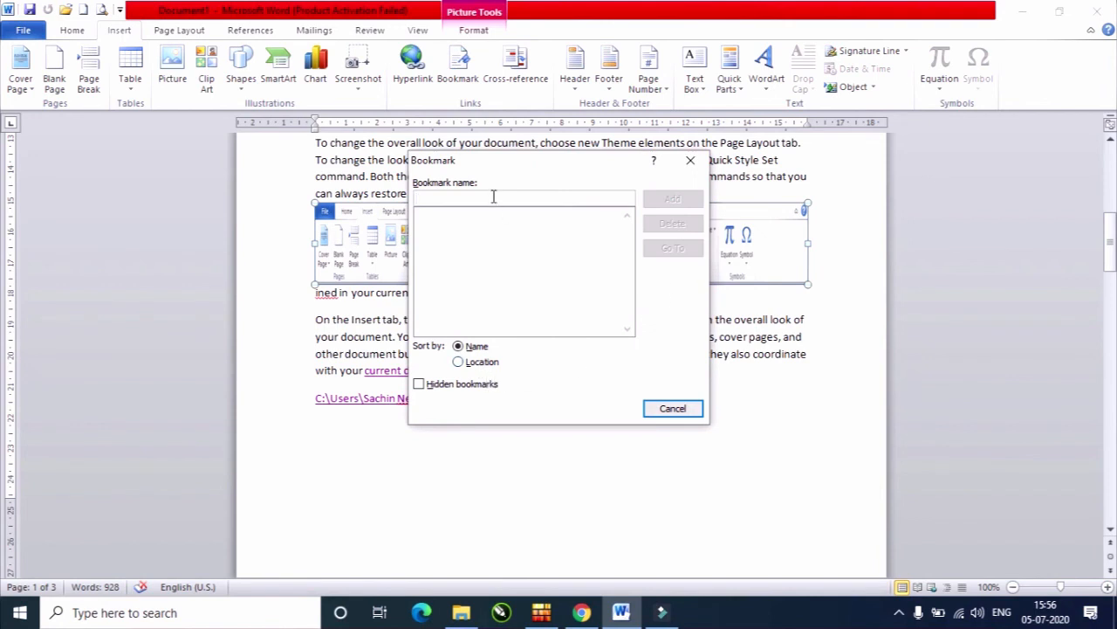
text(firs)
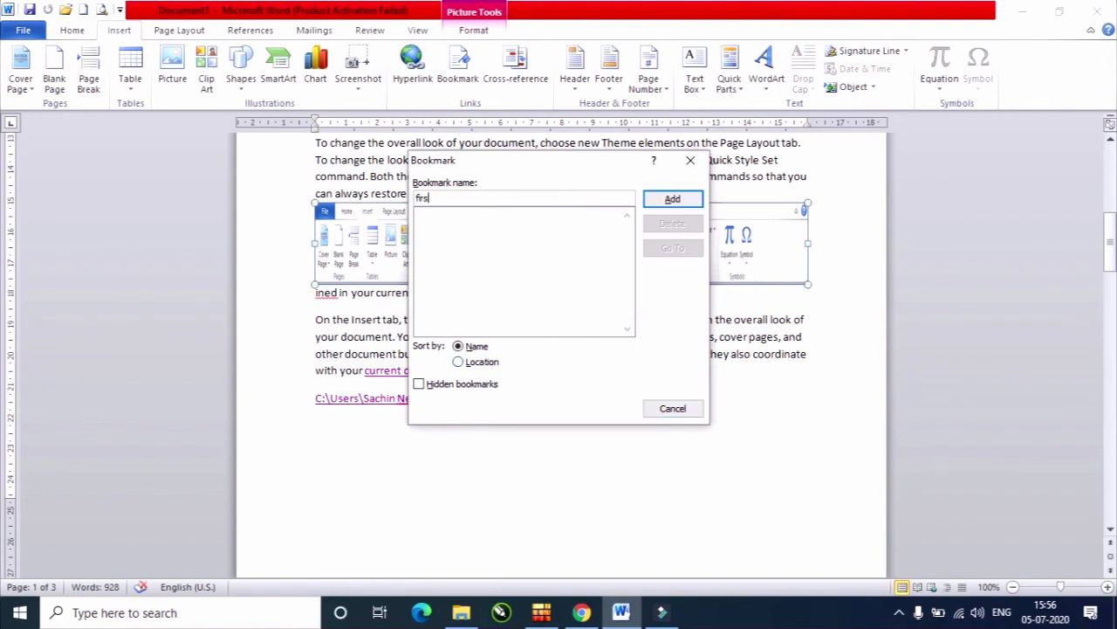
text(t)
click(686, 199)
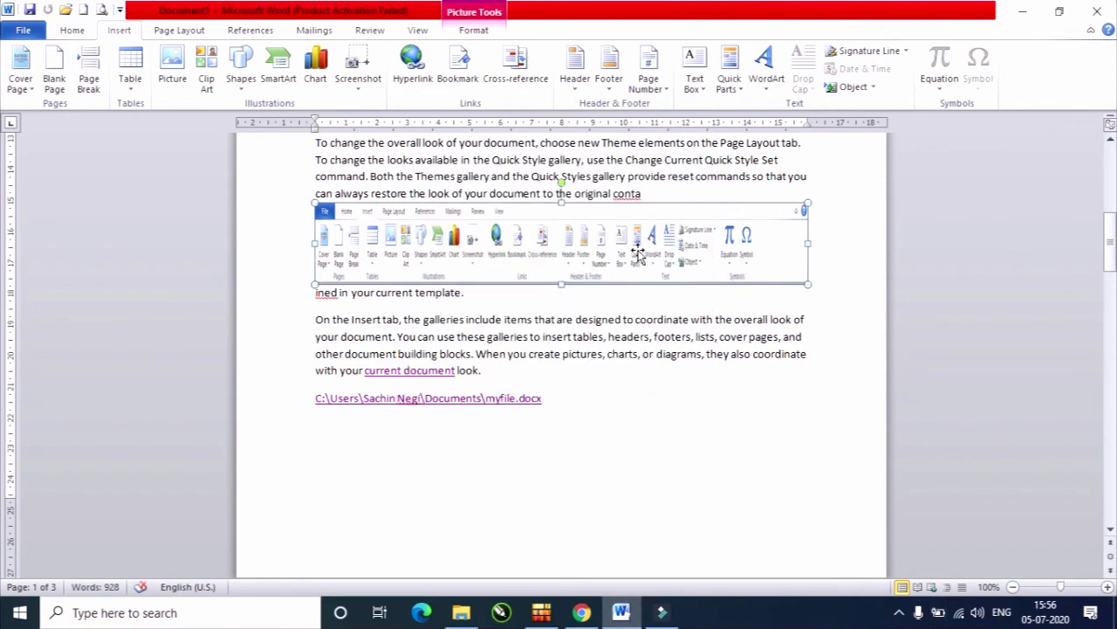
Bookmark the text from "the overall look of your document" to "lists" beside the cow picture as "aaa"
scroll(559, 346, up, 8)
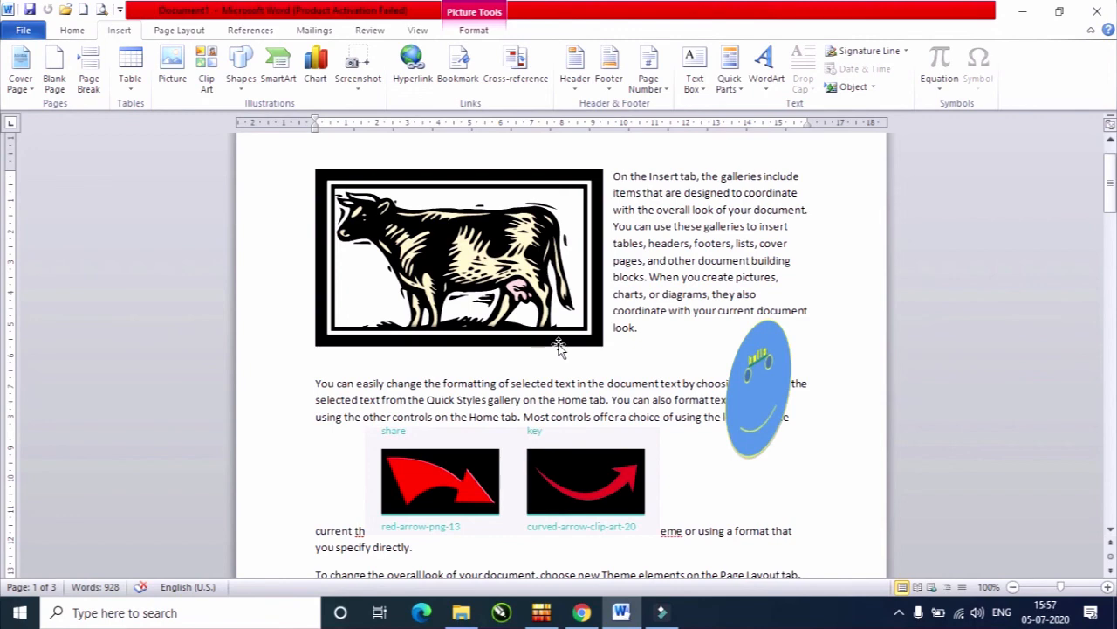
click(482, 251)
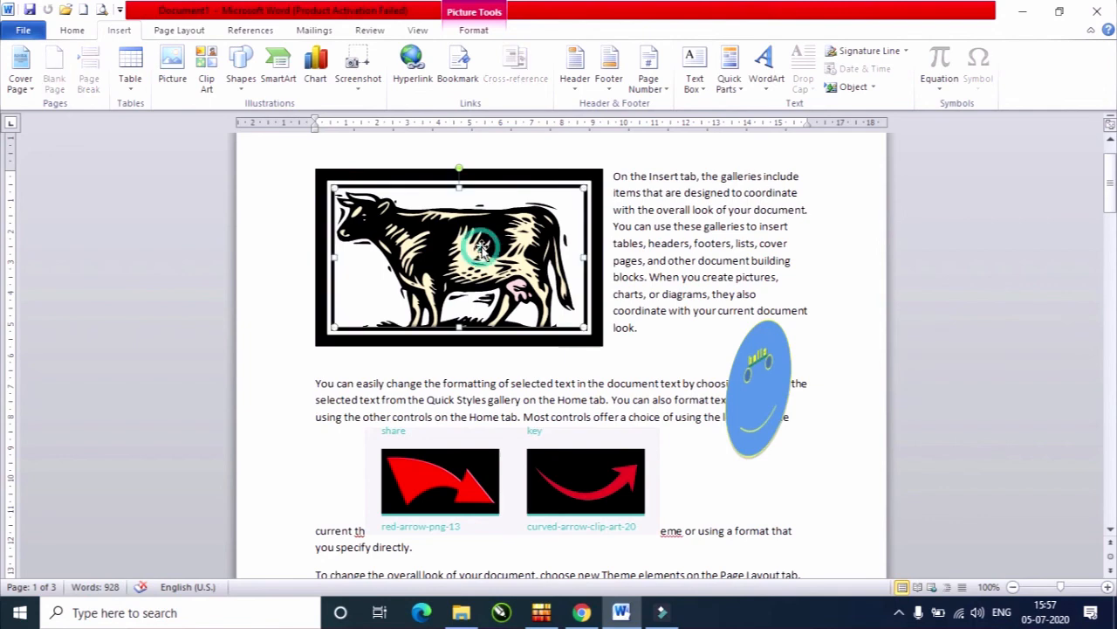
drag(638, 209, 741, 249)
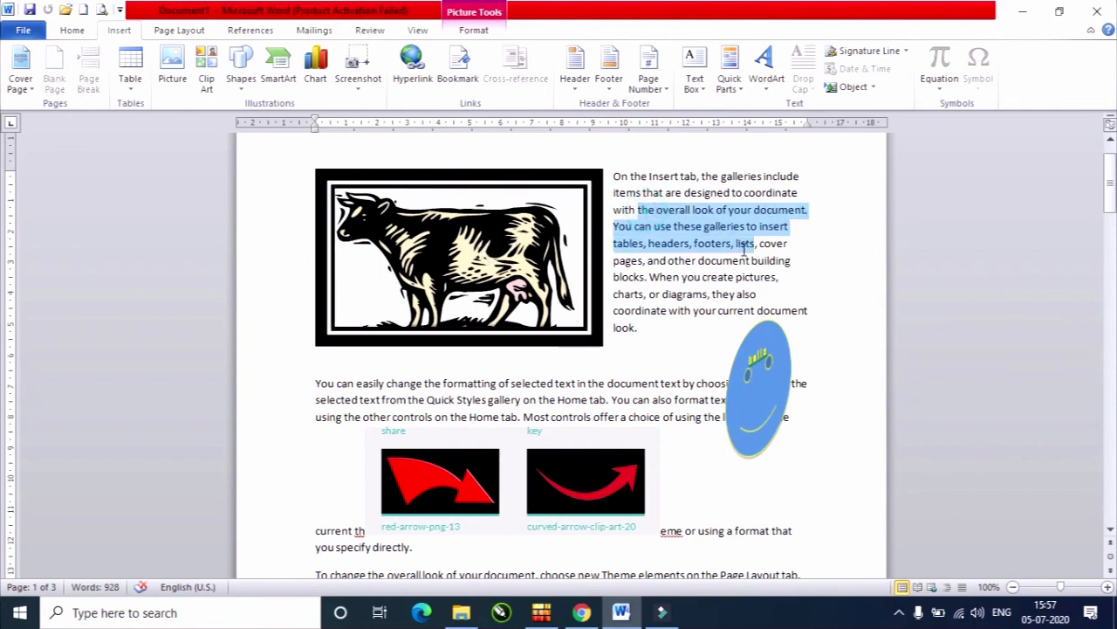
click(456, 80)
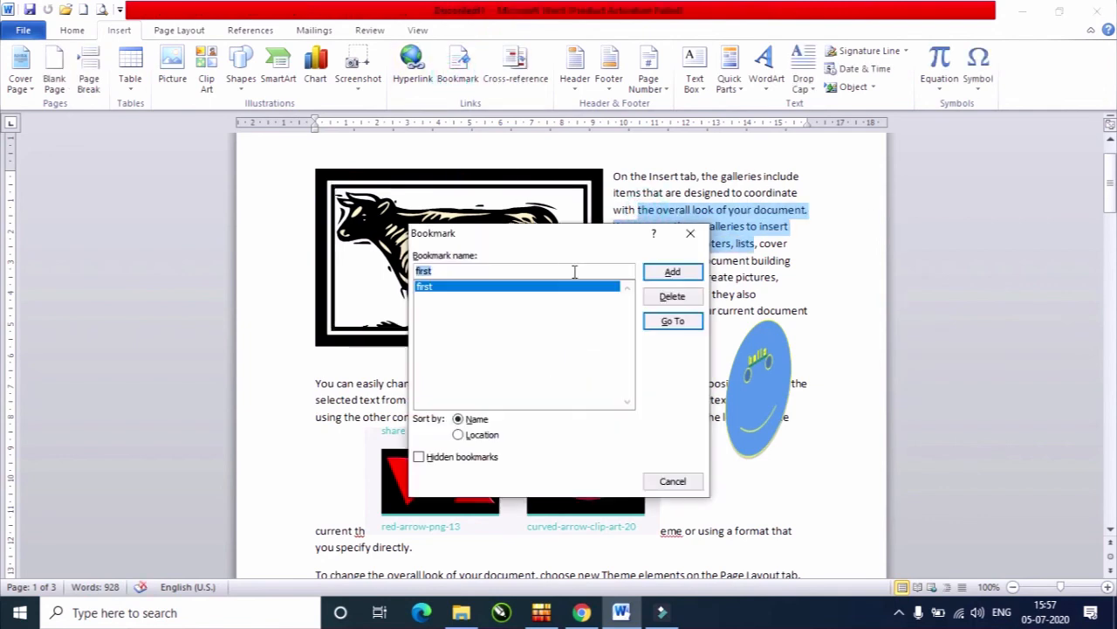
text(22)
key(BackSpace)
key(BackSpace)
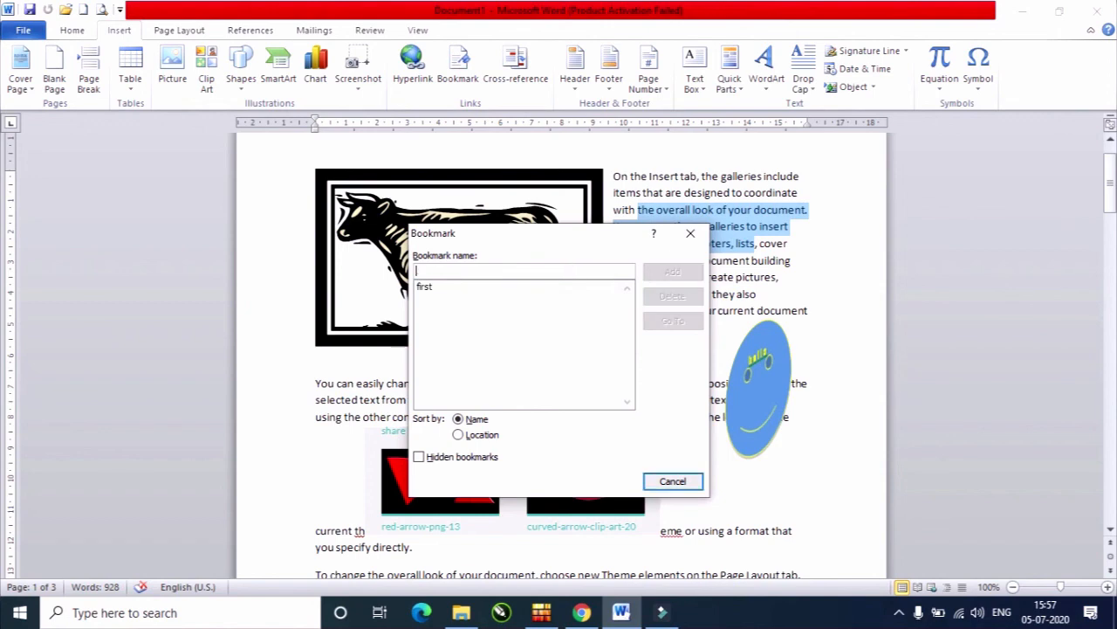
text(sec)
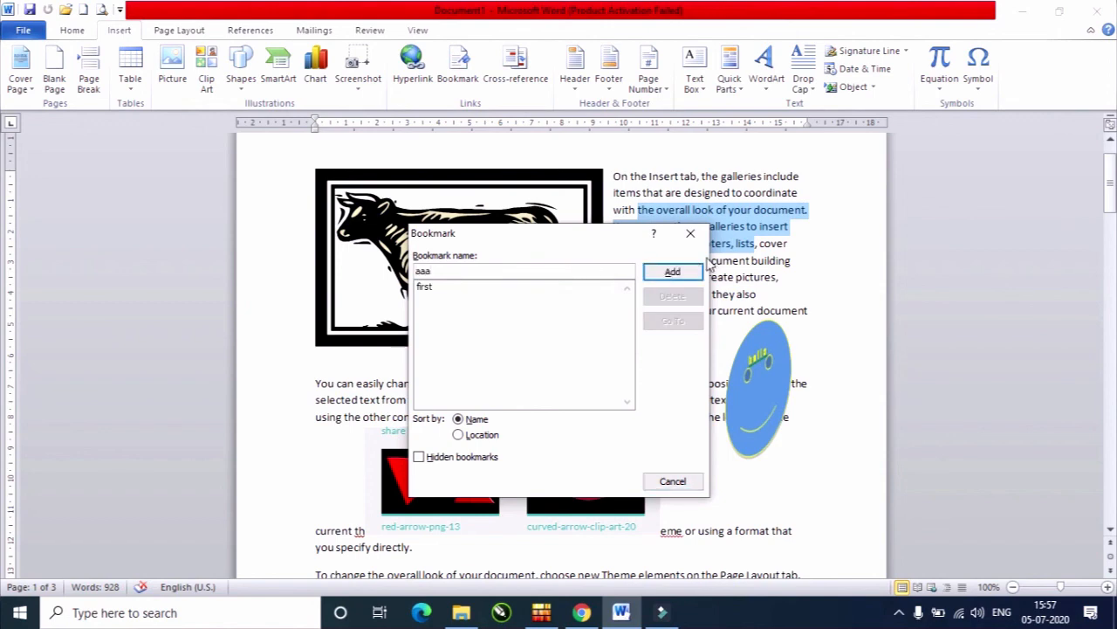
click(672, 272)
Bookmark the closing text "document to the original contained in your current template." on the last page as "trtr"
scroll(672, 276, down, 15)
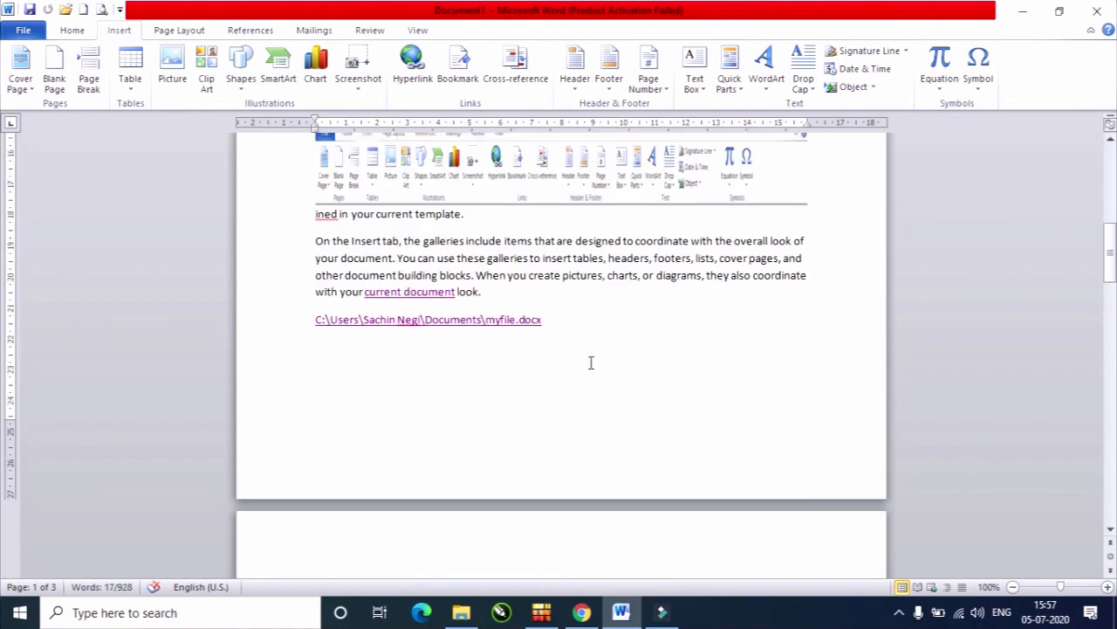
scroll(589, 374, down, 5)
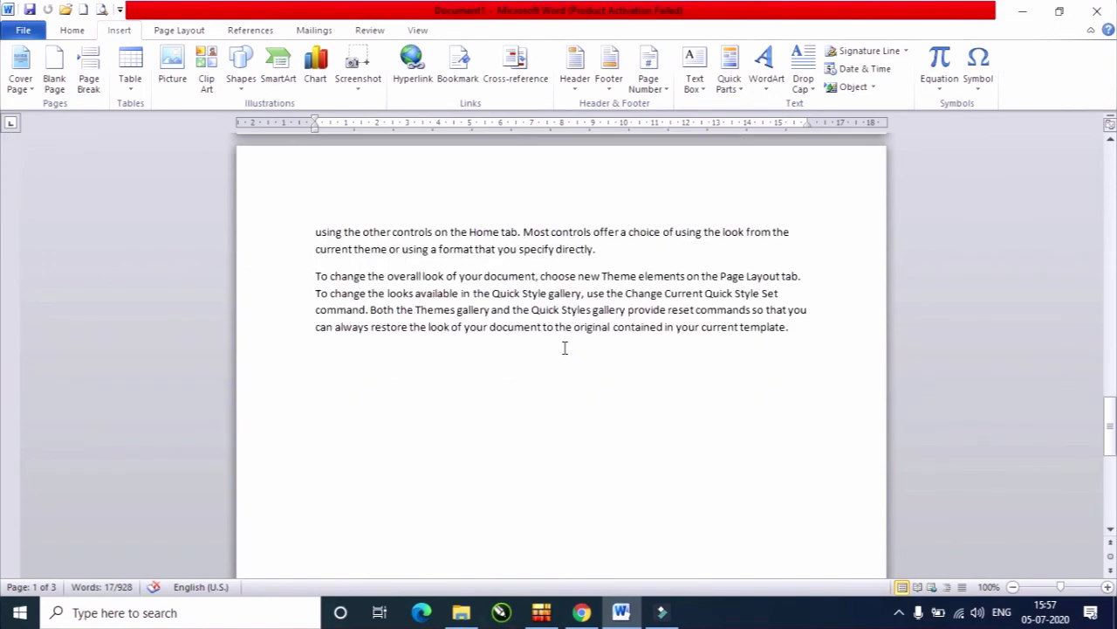
drag(491, 326, 776, 388)
click(454, 71)
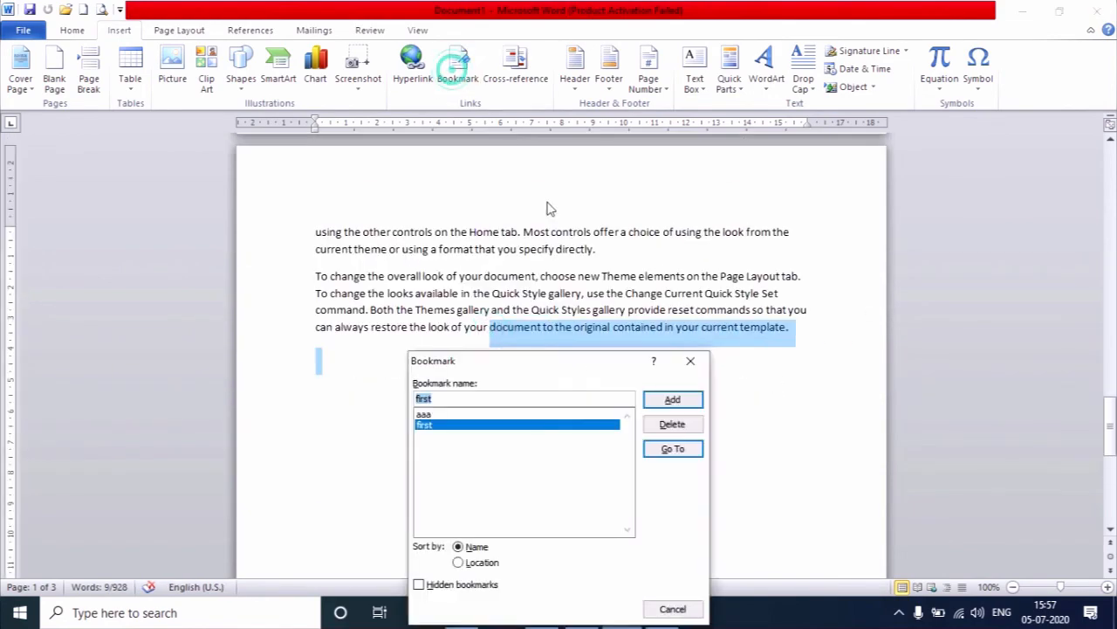
text(tre)
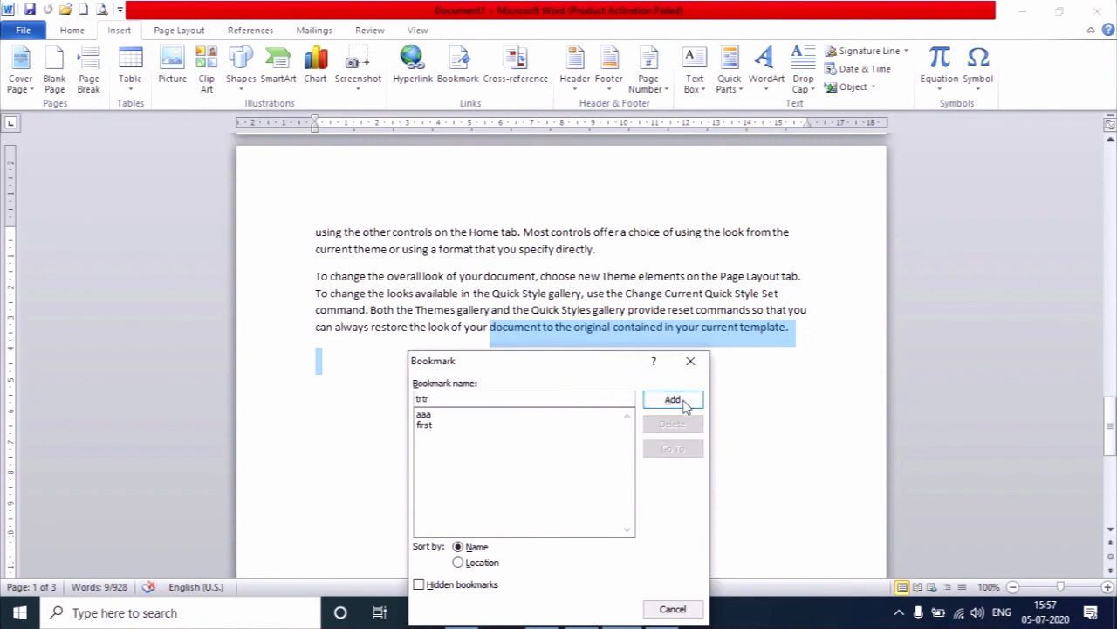
click(672, 399)
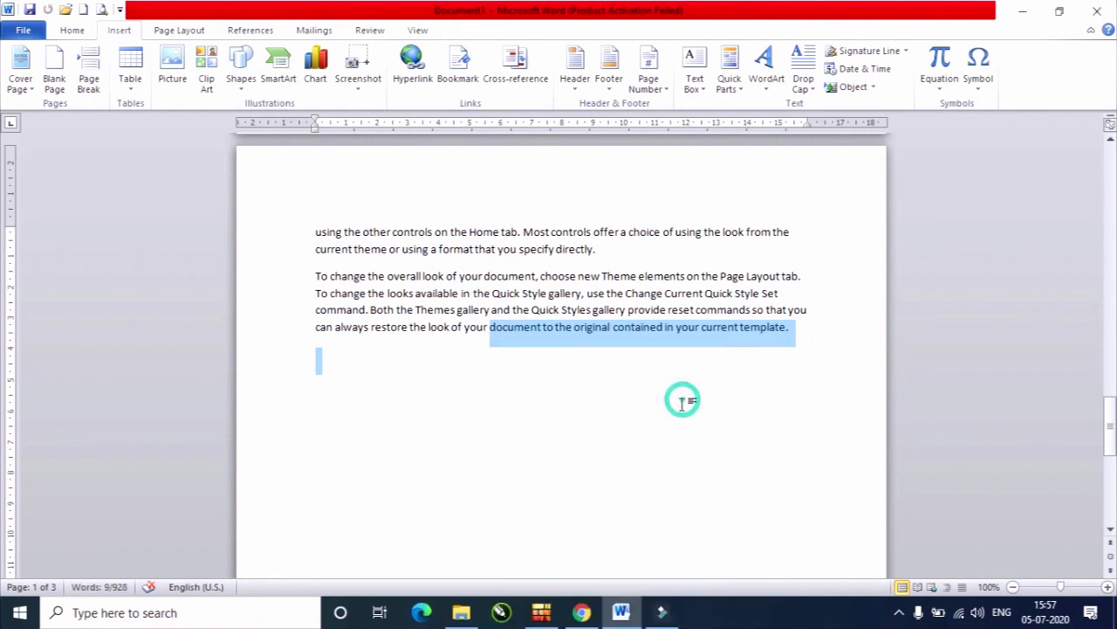
Go to the "first", "aaa" and "trtr" bookmarks in turn to view each marked location
click(509, 251)
click(458, 72)
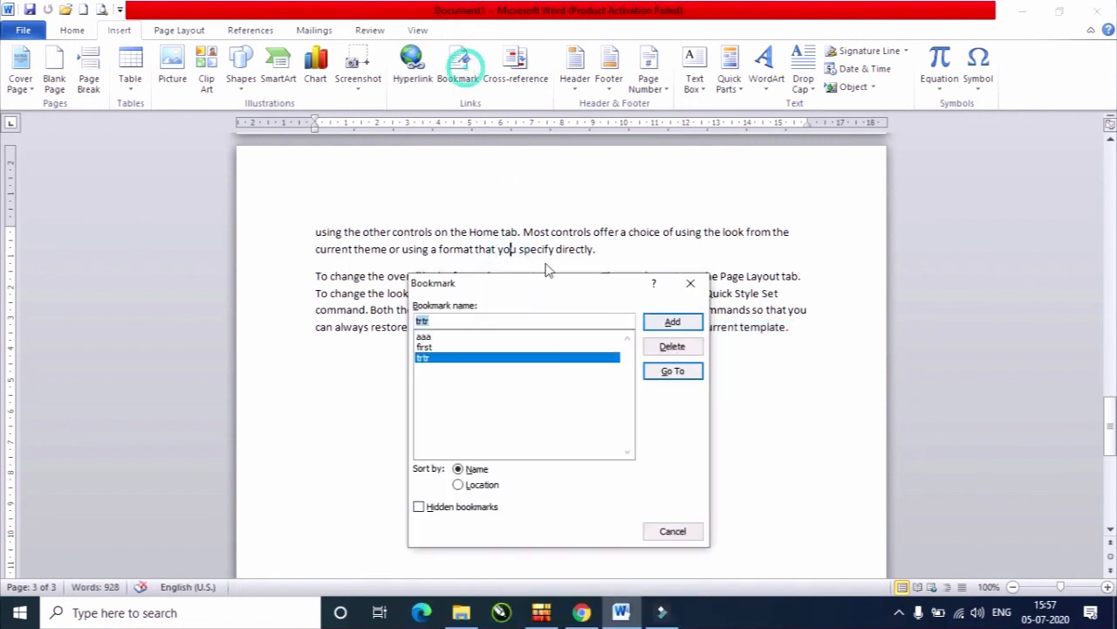
click(430, 347)
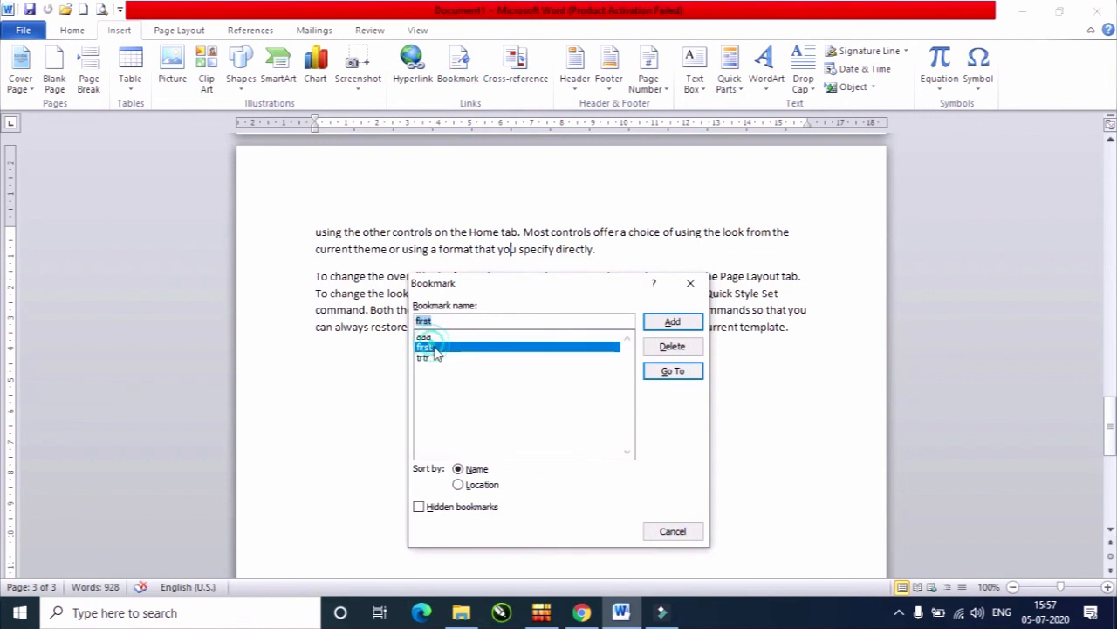
click(680, 378)
click(442, 337)
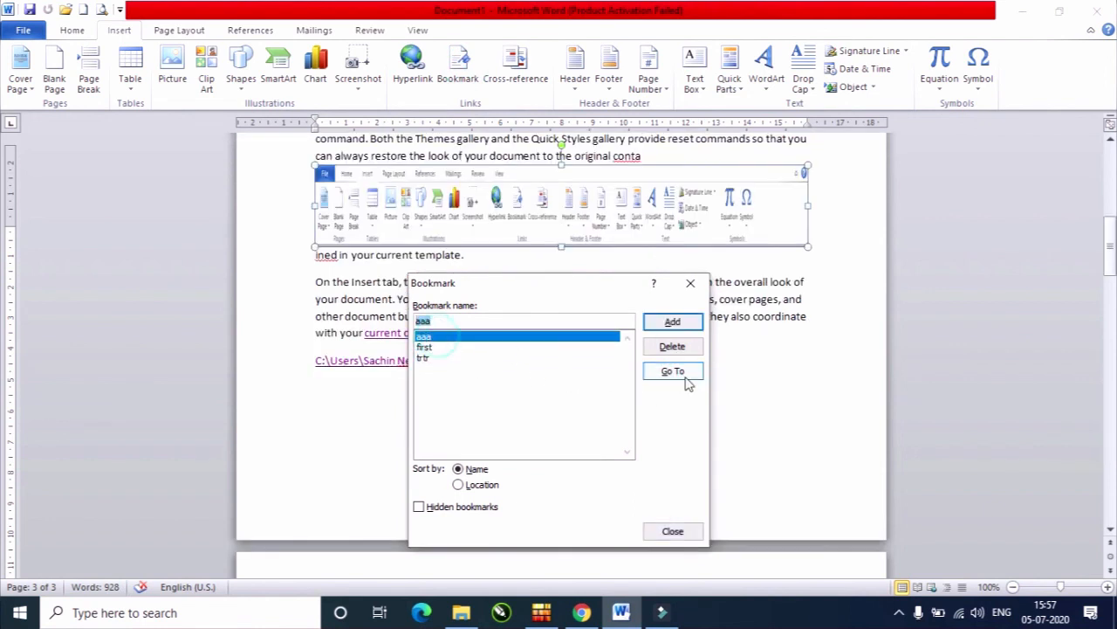
click(687, 379)
click(425, 358)
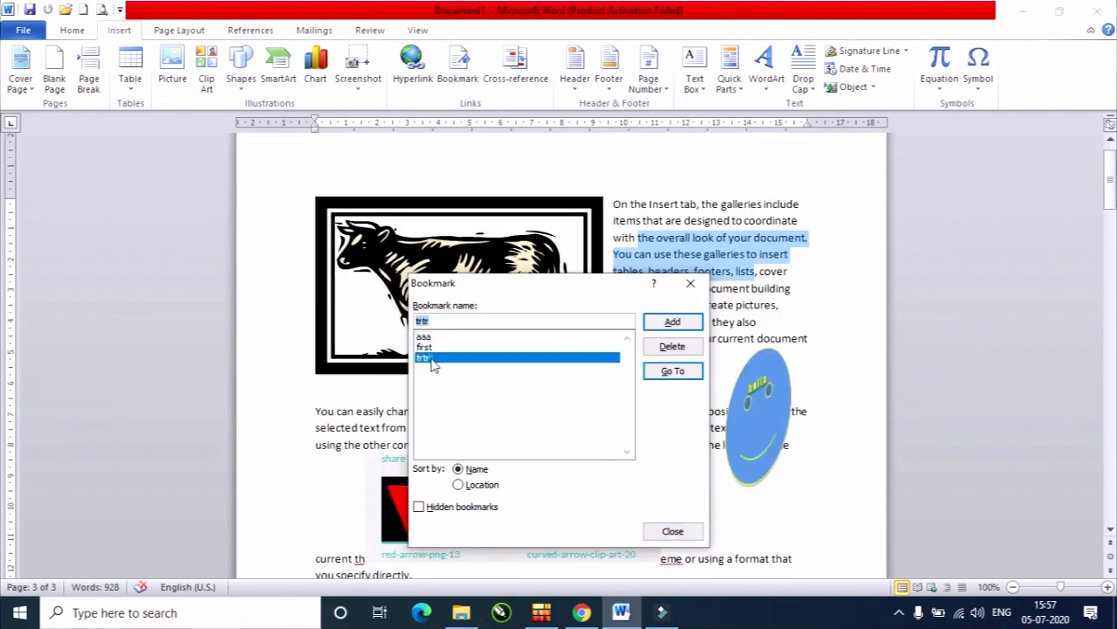
click(674, 375)
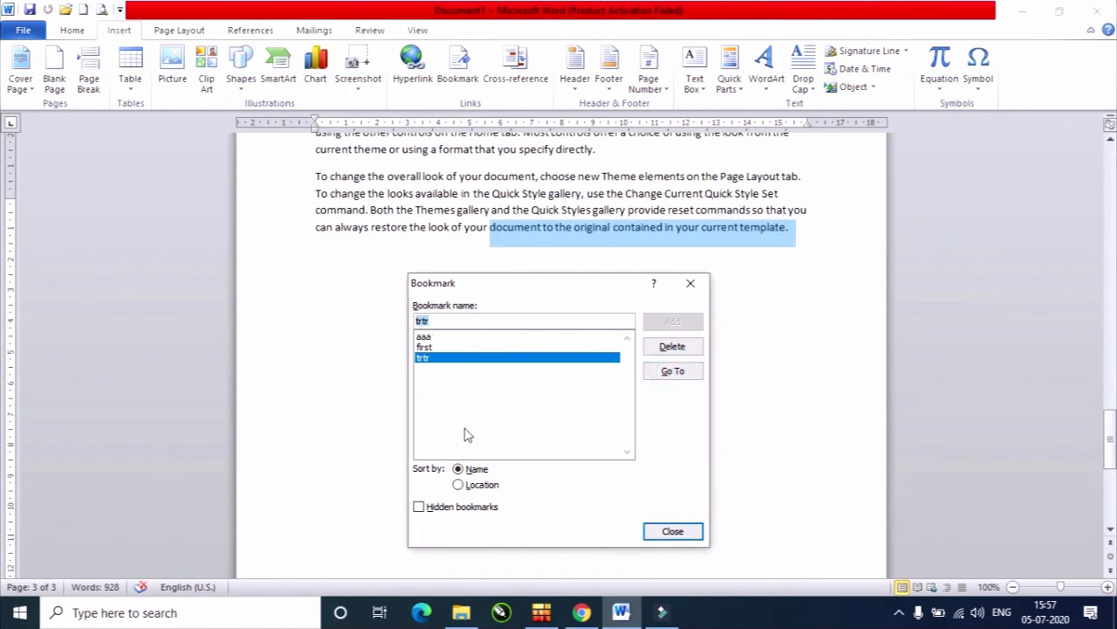
Sort the bookmark list by location and delete the "trtr" bookmark, then return to the document with the text deselected
click(480, 486)
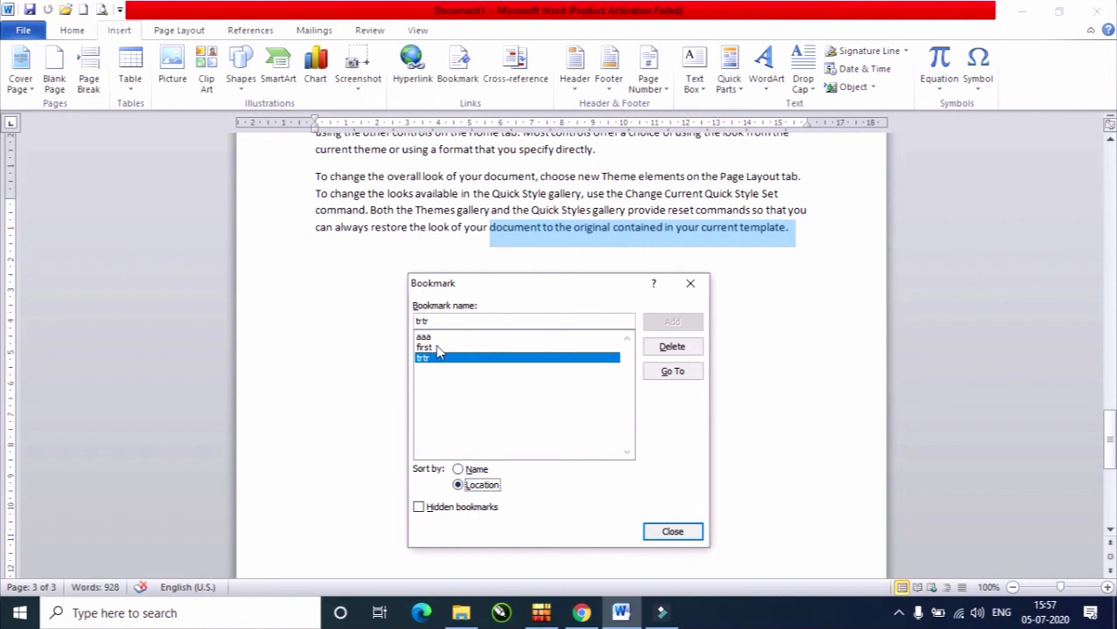
click(672, 347)
click(673, 531)
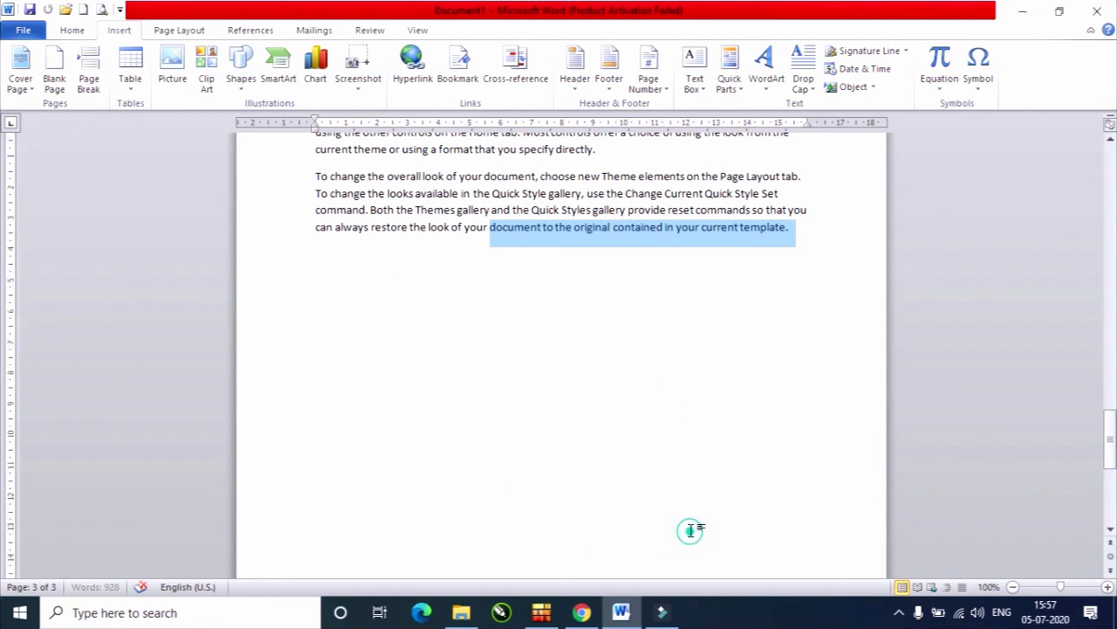
click(530, 138)
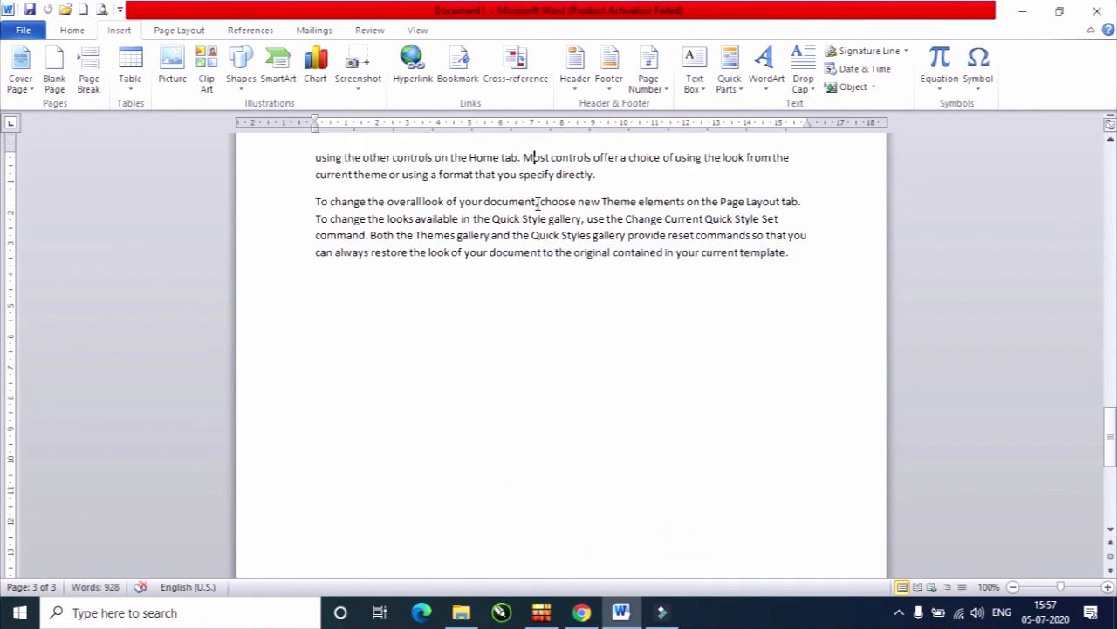
scroll(537, 214, up, 8)
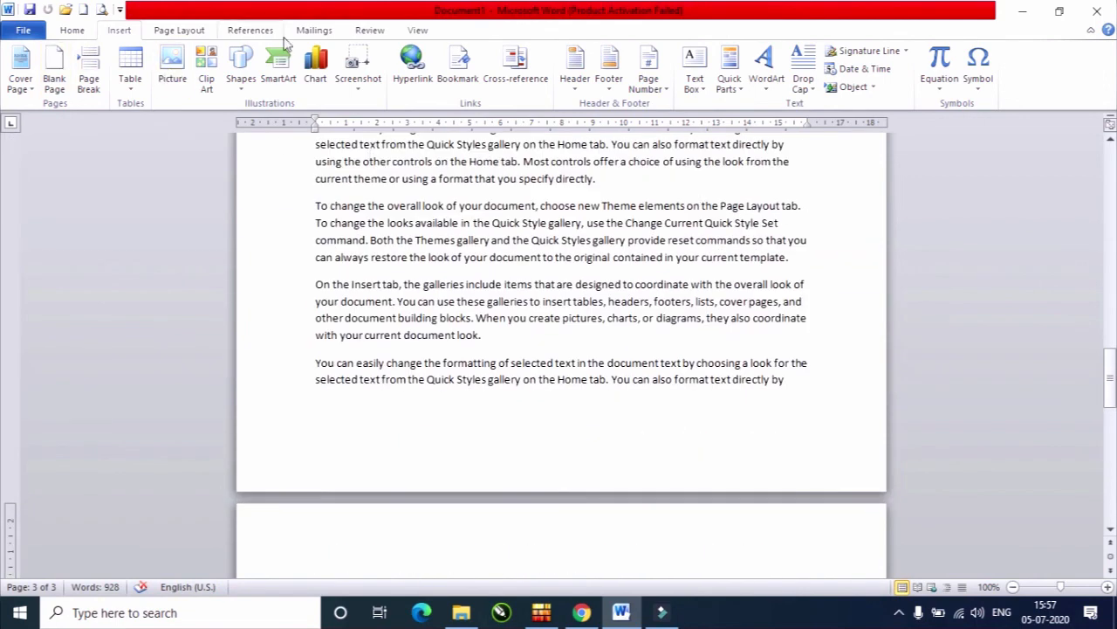